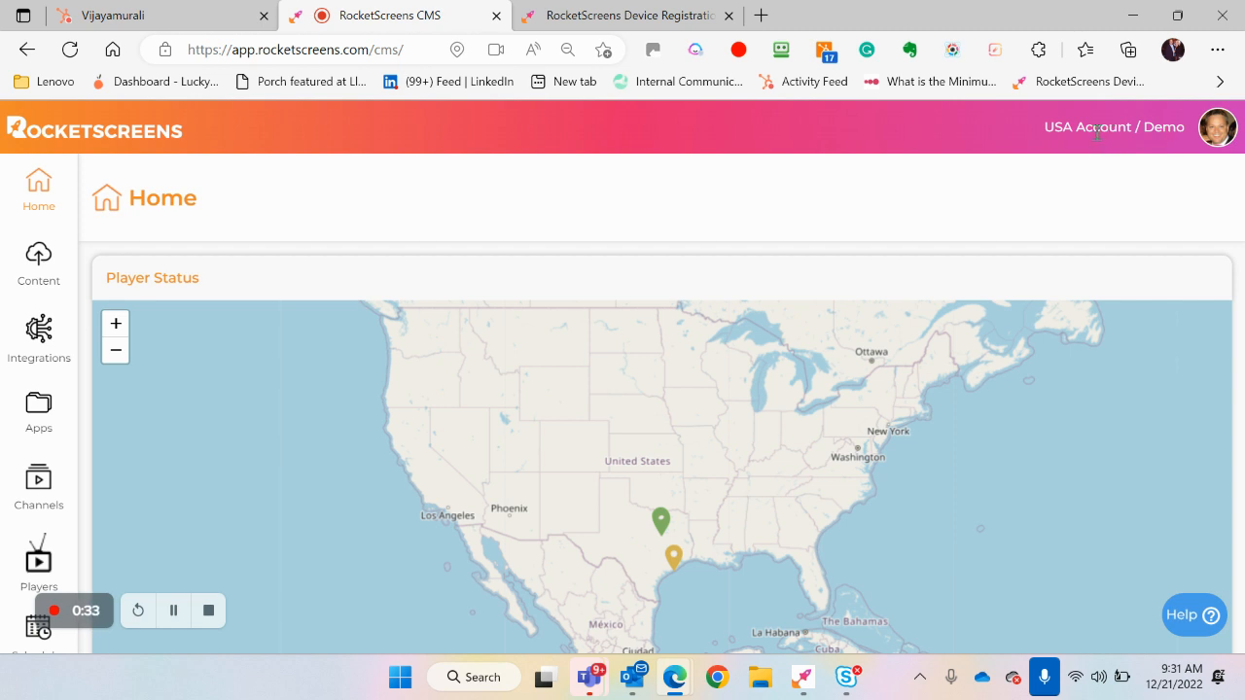
# Open My Profile for the signed-in account and review its profile details and disconnected-player notification settings
pyautogui.click(1211, 135)
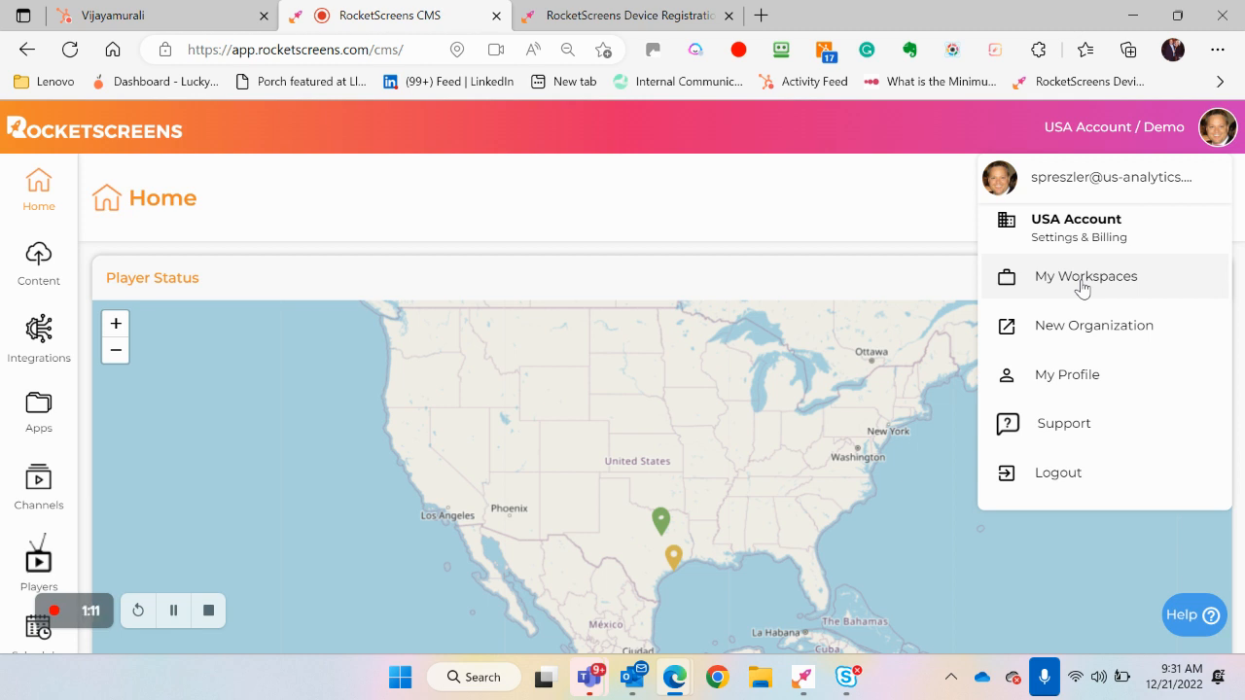
pyautogui.click(1107, 377)
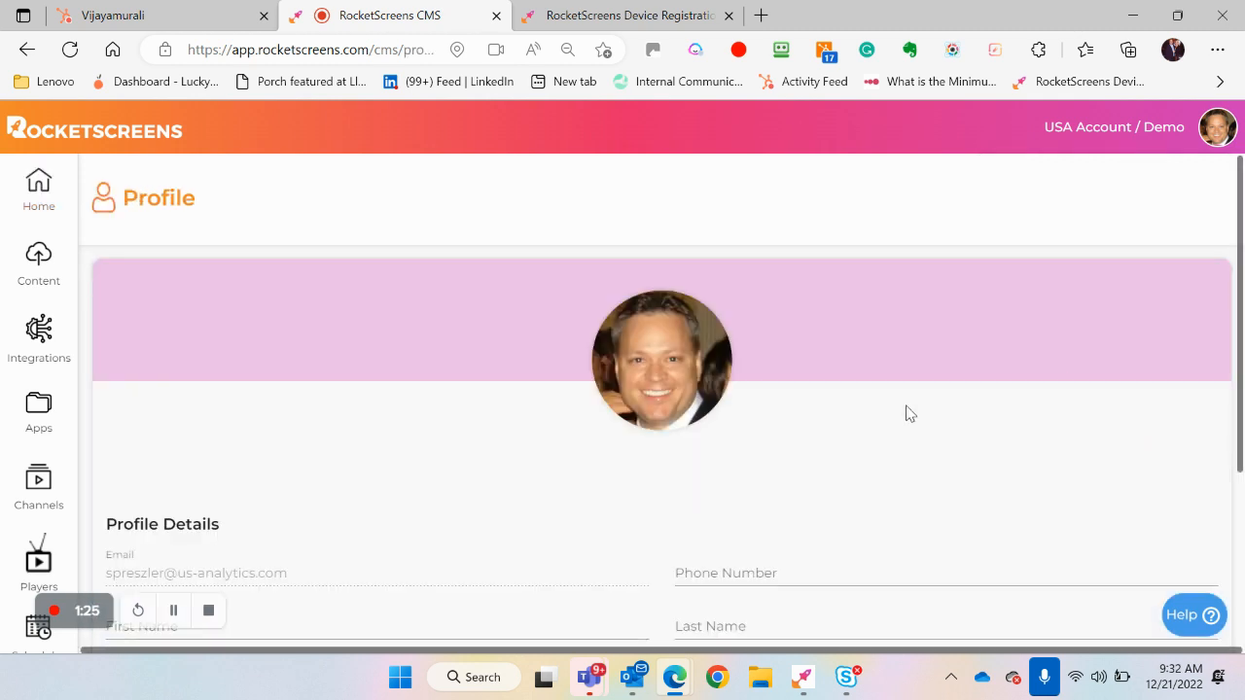
pyautogui.scroll(-2, 906, 414)
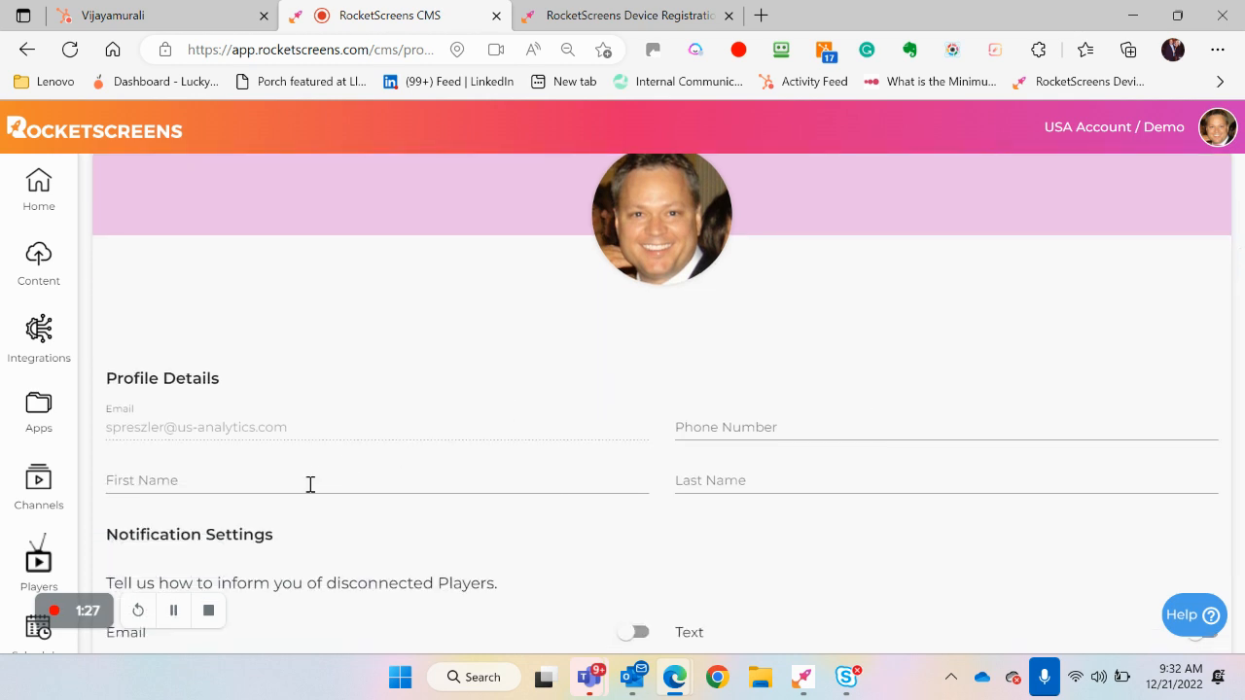
pyautogui.scroll(-1, 328, 477)
pyautogui.scroll(-1, 327, 477)
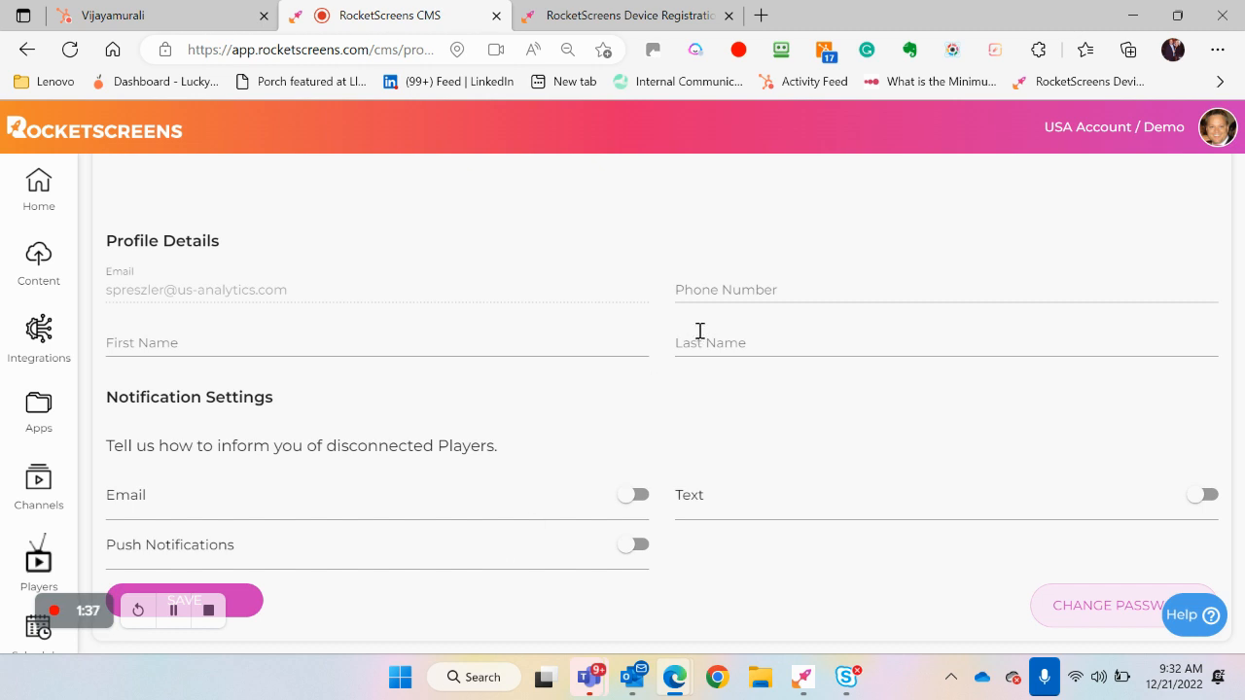
pyautogui.scroll(2, 736, 344)
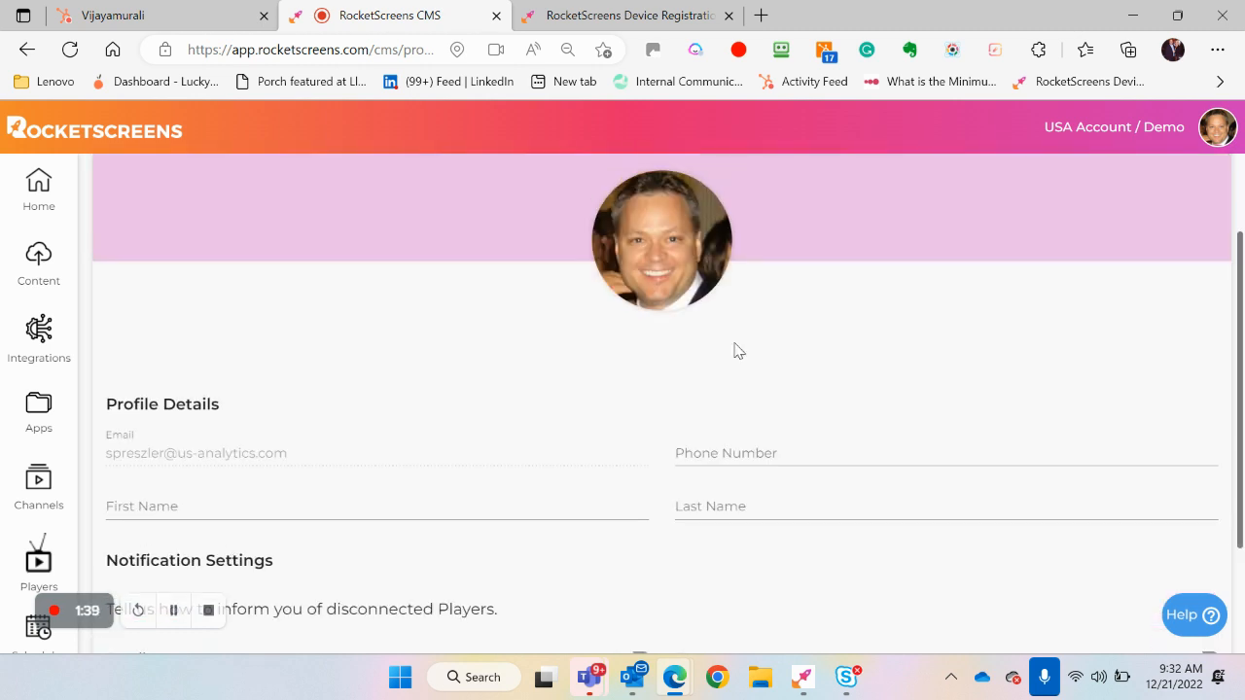
# Open the Help center from the profile page, look through its support topics and ticket option, and close it
pyautogui.click(1218, 131)
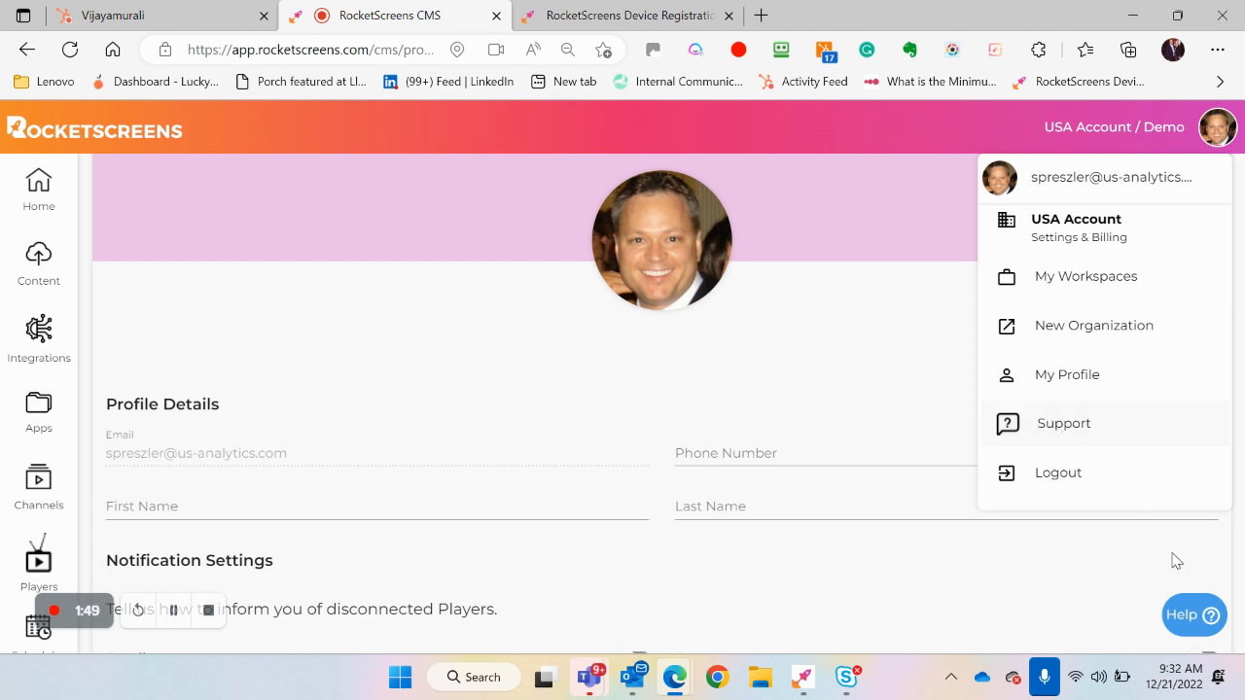
pyautogui.click(1194, 622)
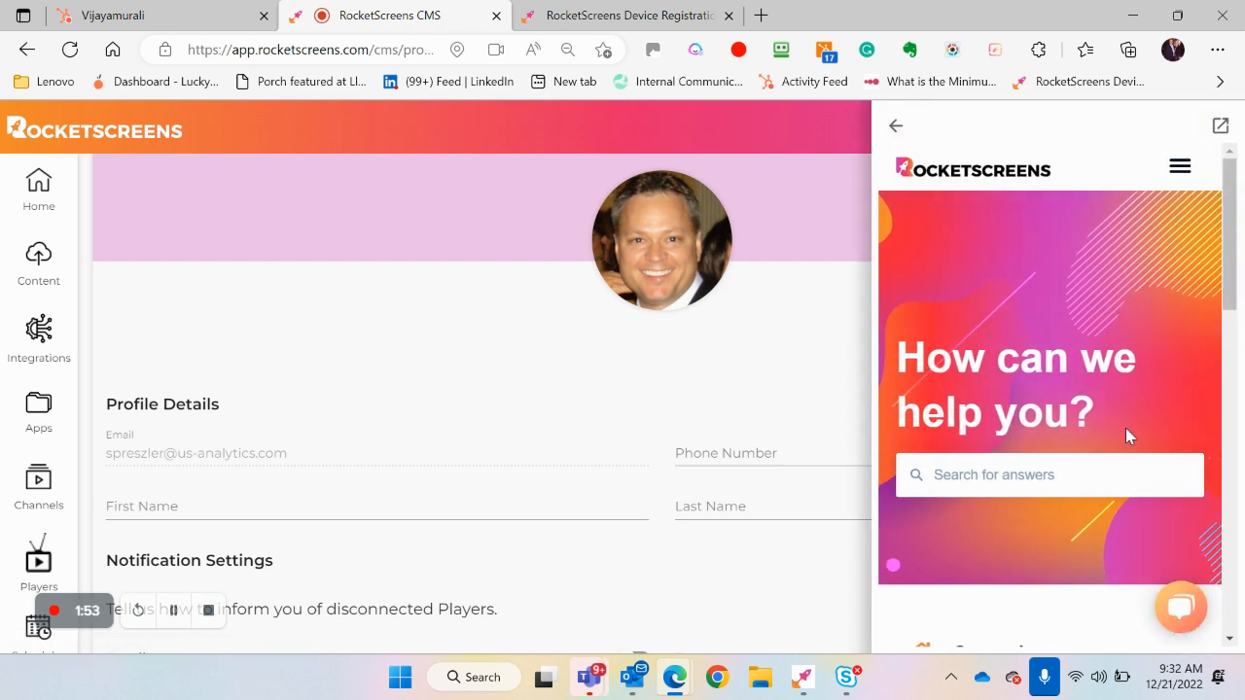
pyautogui.scroll(-4, 1126, 433)
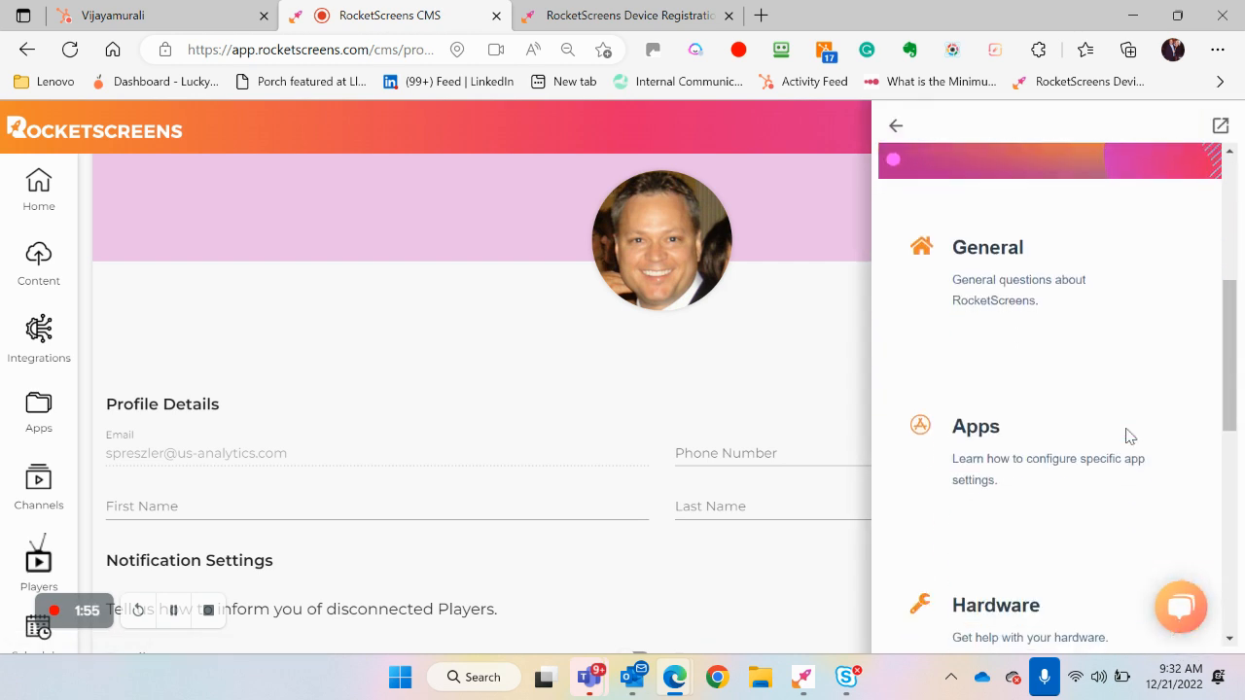
pyautogui.scroll(-5, 1126, 436)
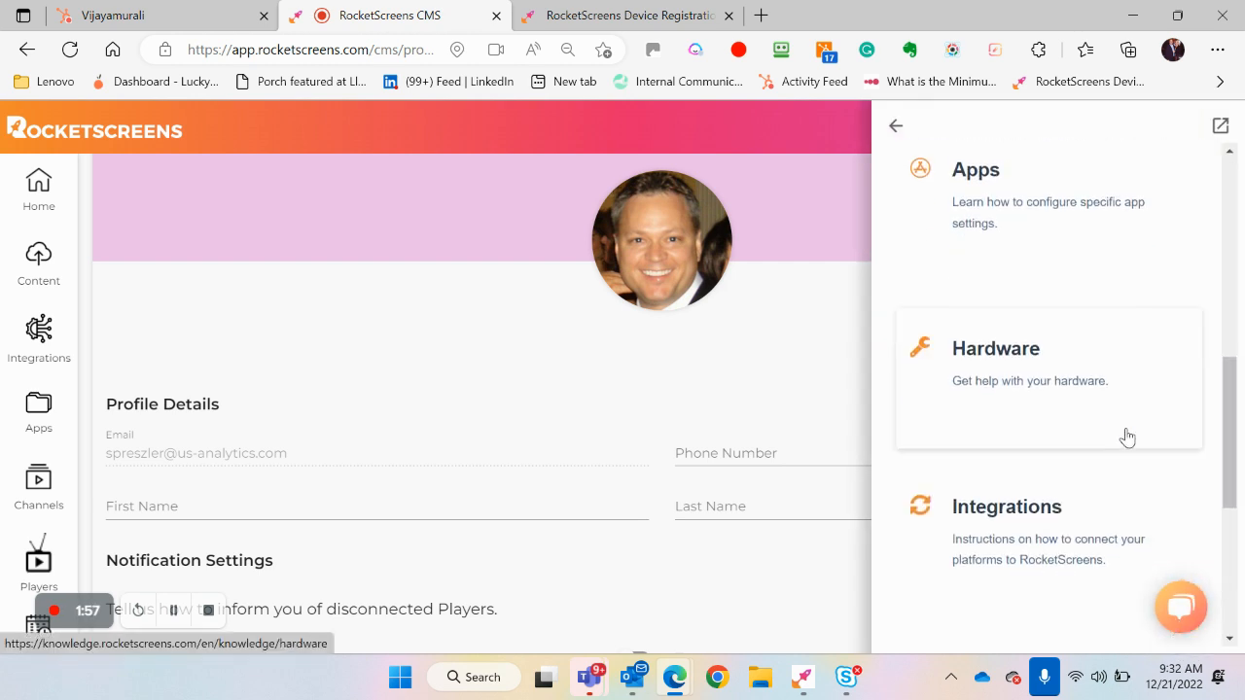
pyautogui.scroll(-2, 1126, 436)
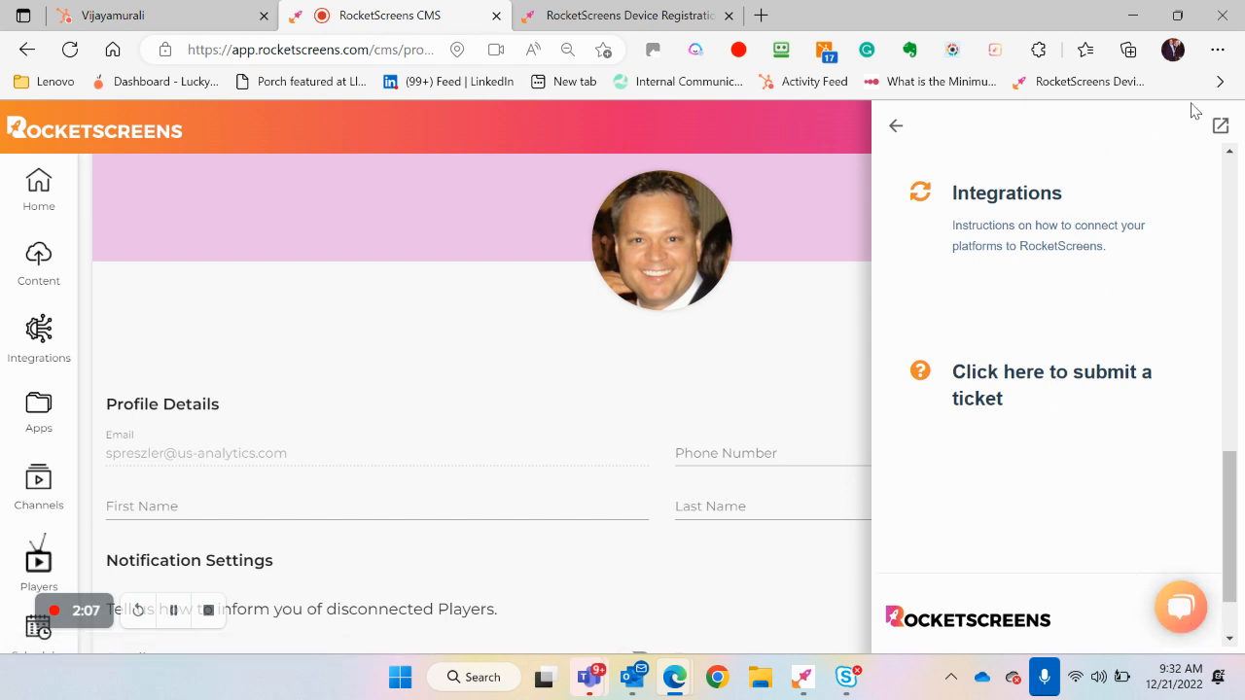
pyautogui.click(892, 126)
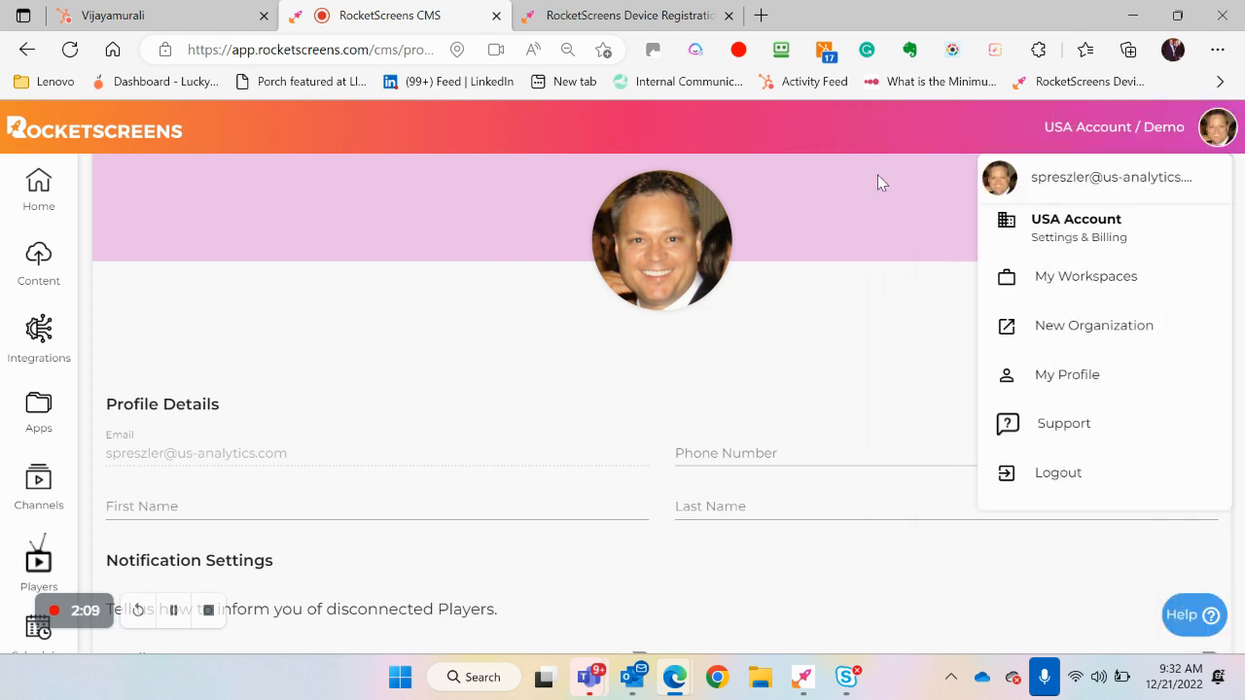
pyautogui.click(925, 358)
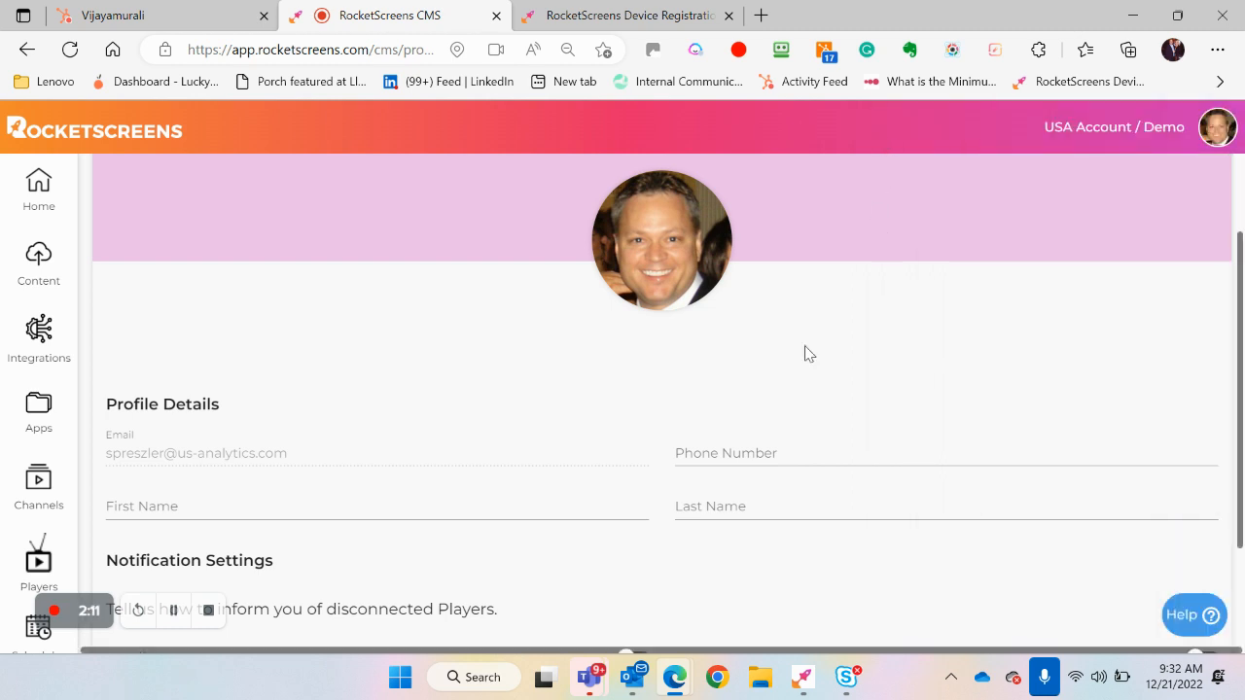
# Go to the Home page and open the SGP 75 INCH DEVICE player from the green marker on the Player Status map
pyautogui.scroll(2, 482, 335)
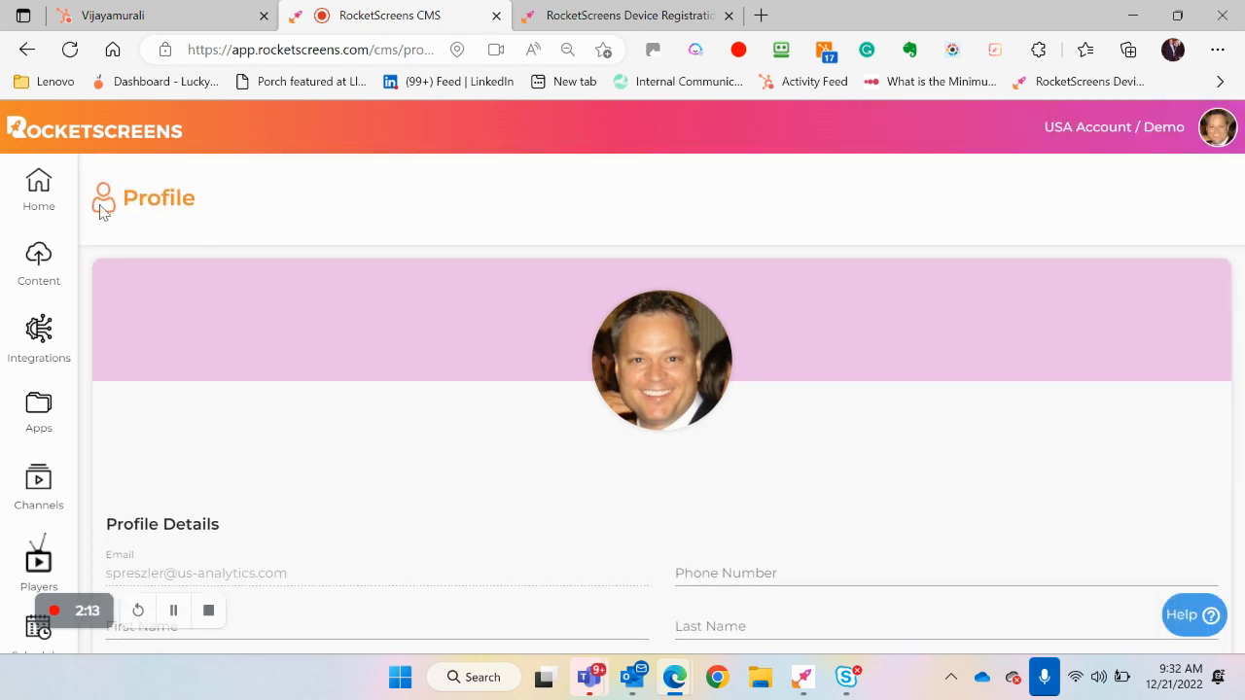
pyautogui.click(35, 194)
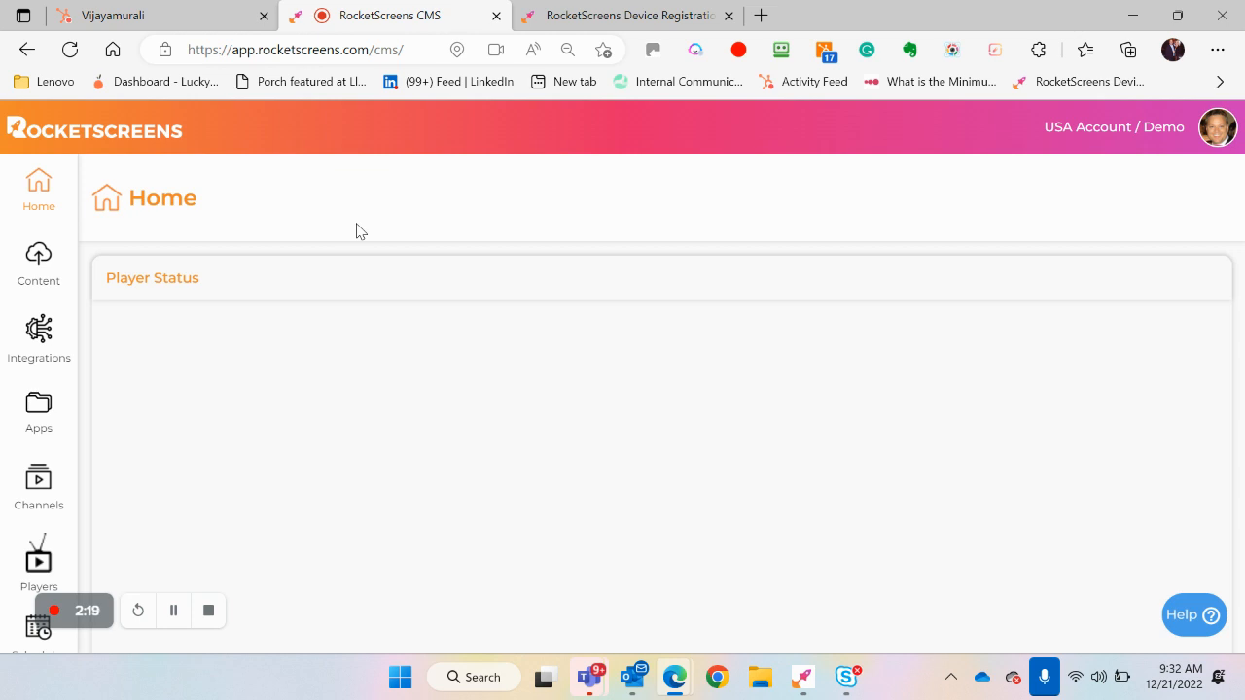
pyautogui.scroll(-1, 375, 483)
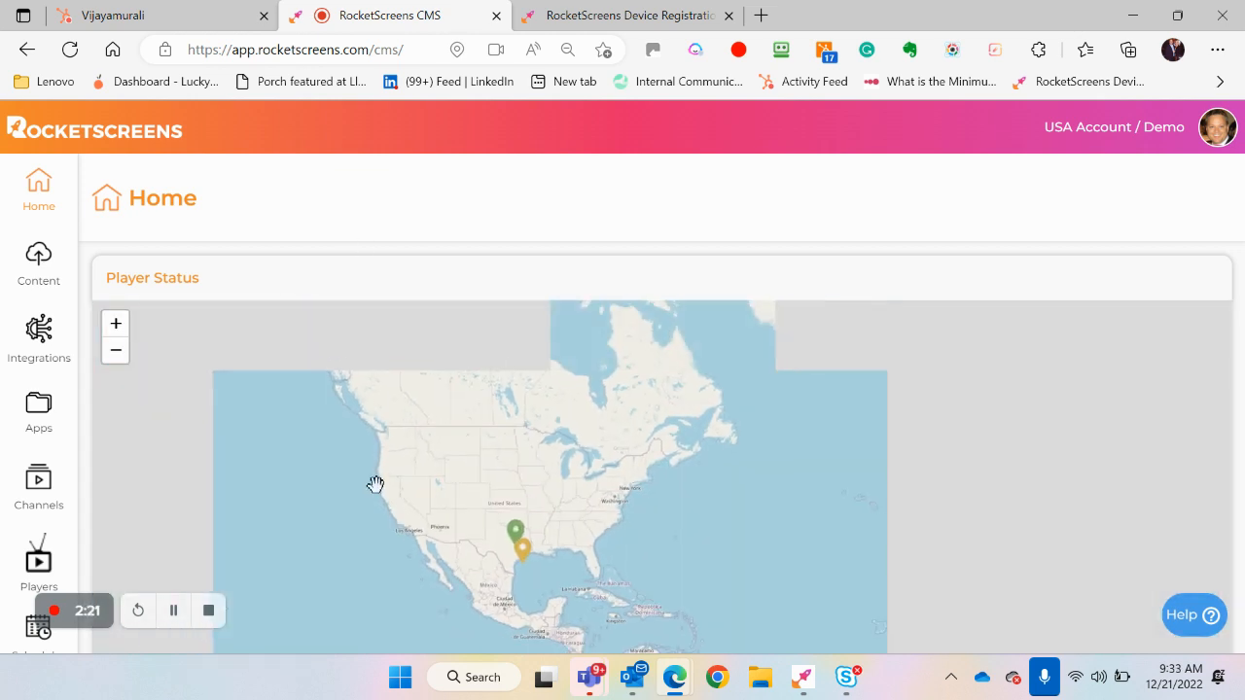
pyautogui.scroll(1, 376, 487)
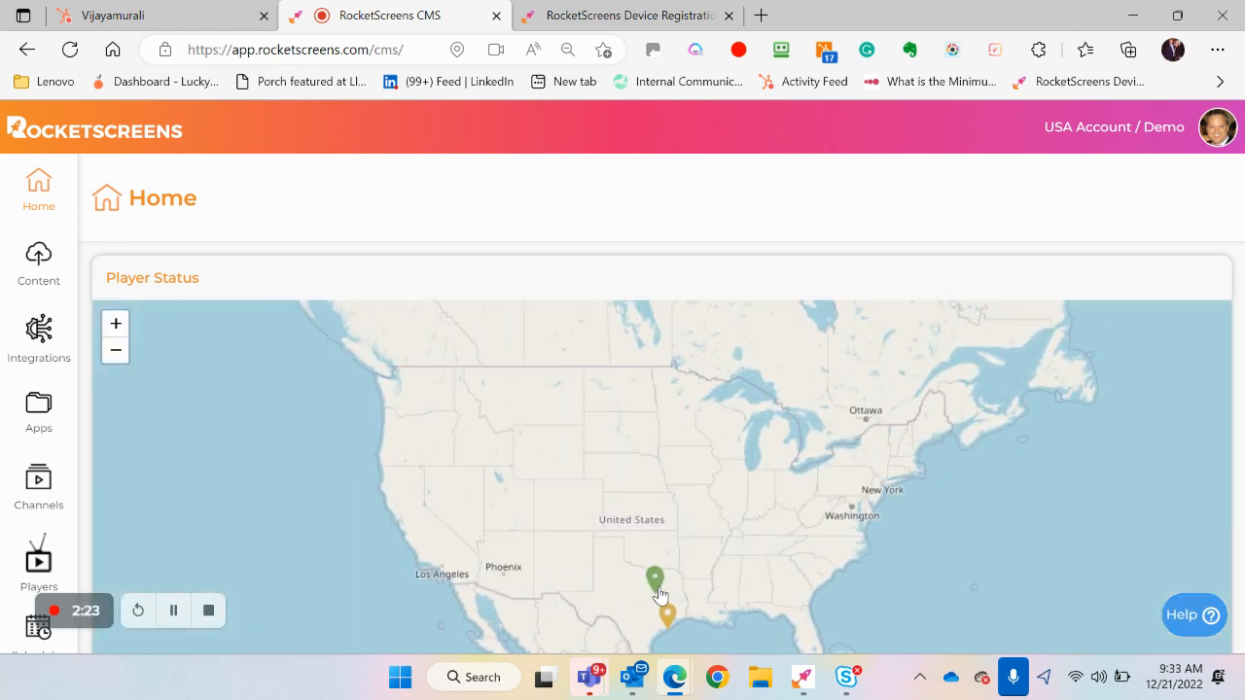
pyautogui.scroll(-1, 656, 573)
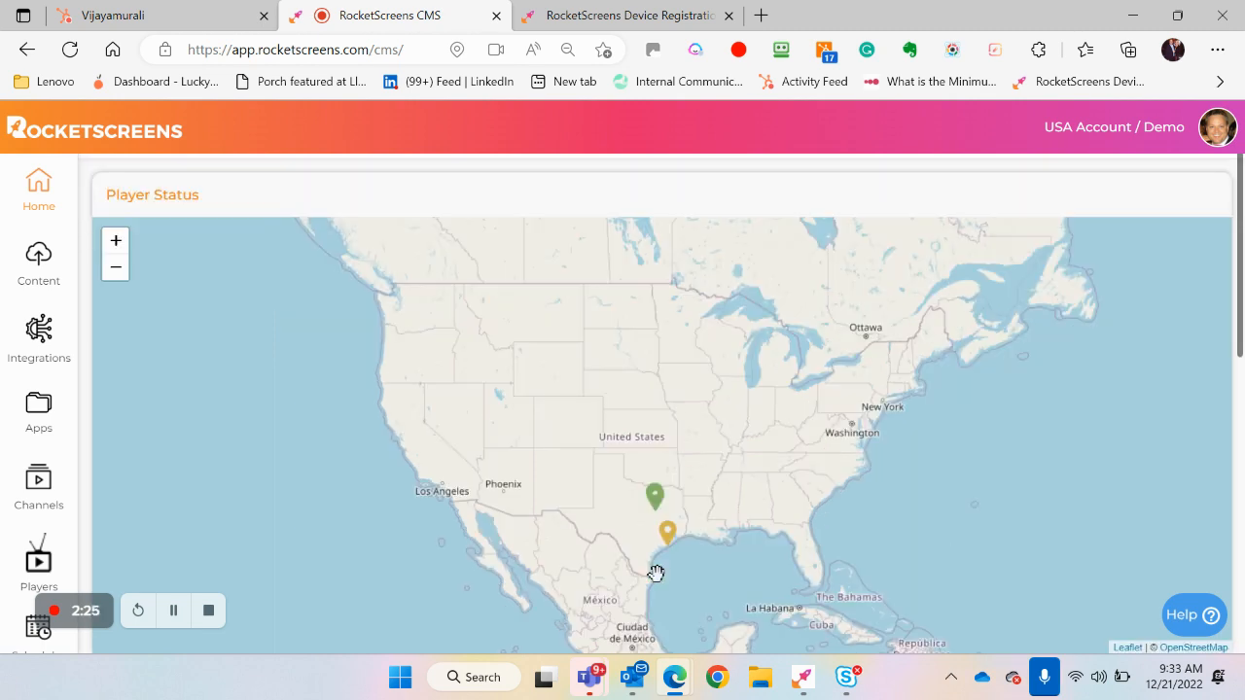
pyautogui.click(656, 497)
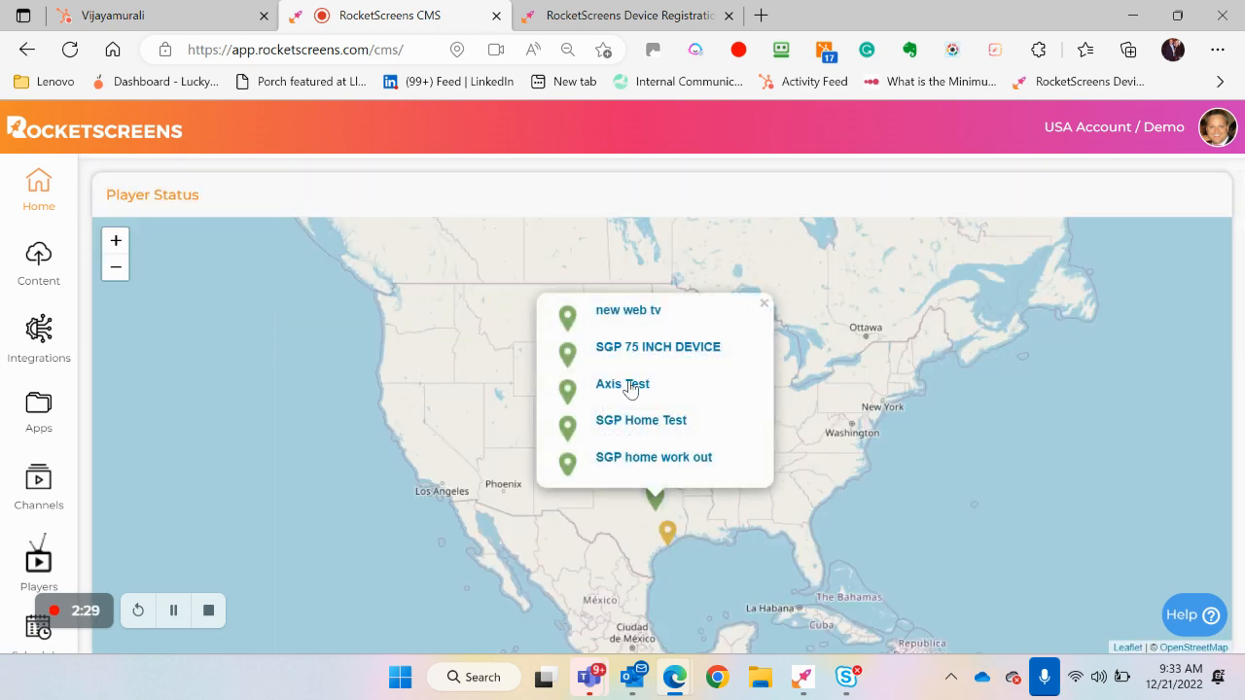
pyautogui.click(572, 358)
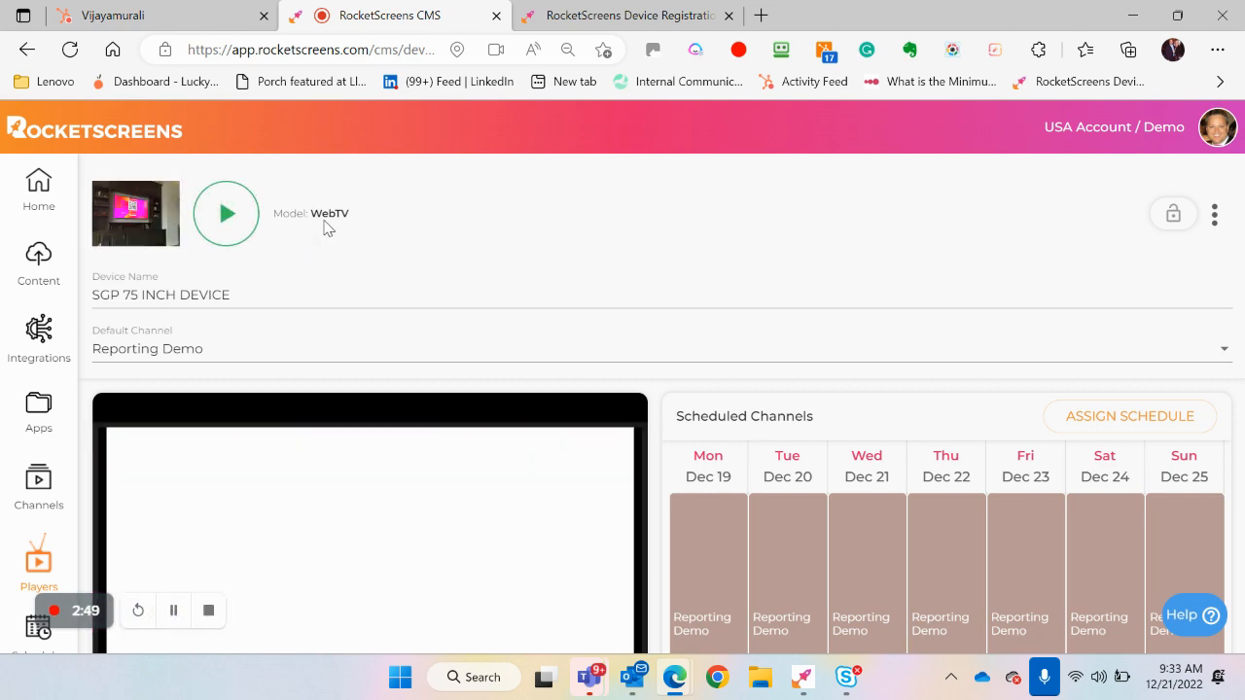
# Switch to the RocketScreens device registration page and generate a new pairing code
pyautogui.click(622, 17)
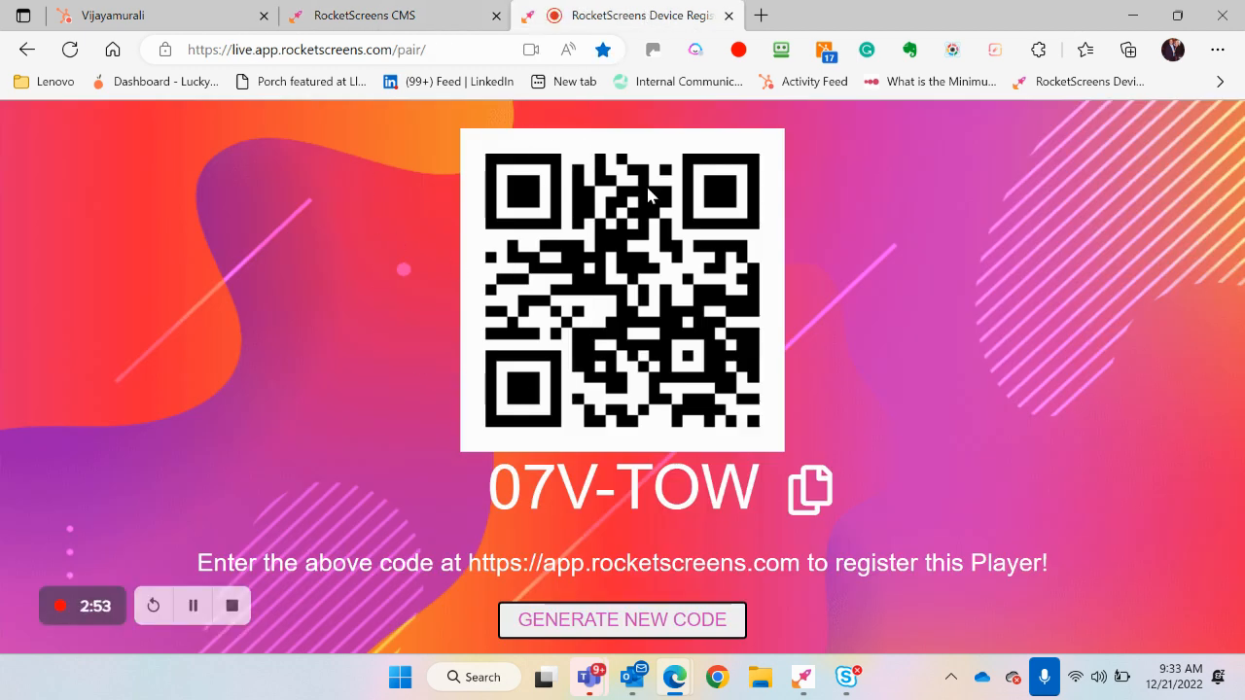
pyautogui.click(399, 15)
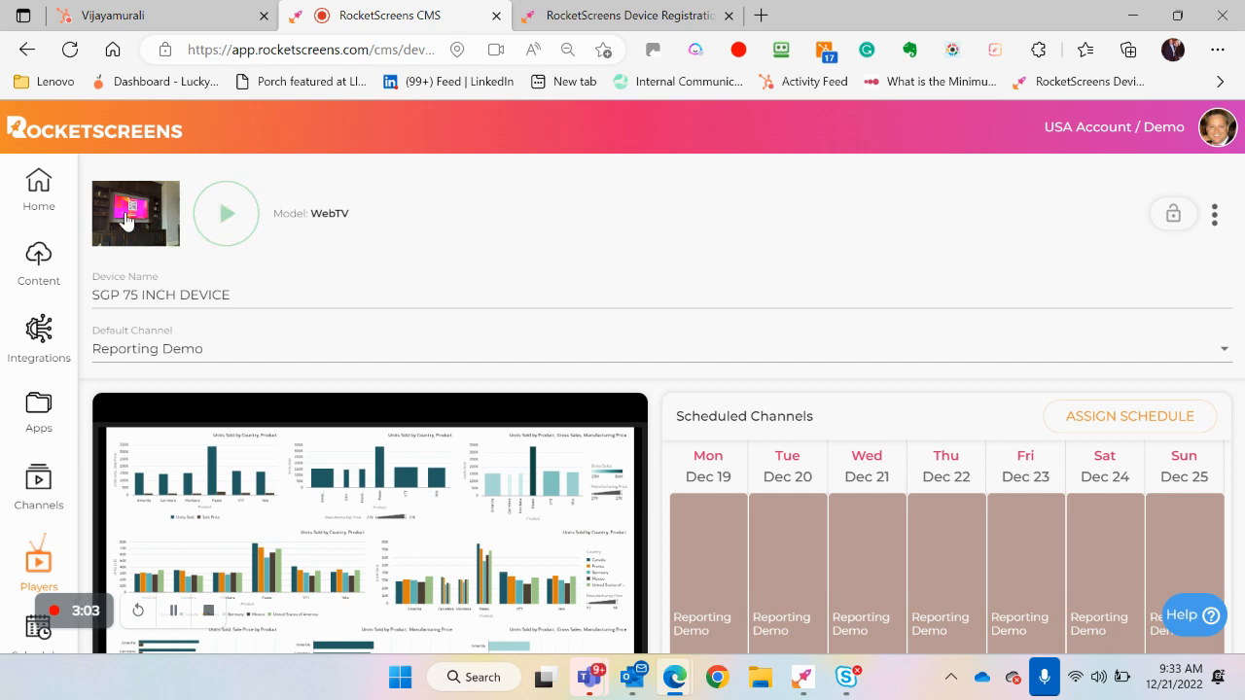
pyautogui.click(611, 18)
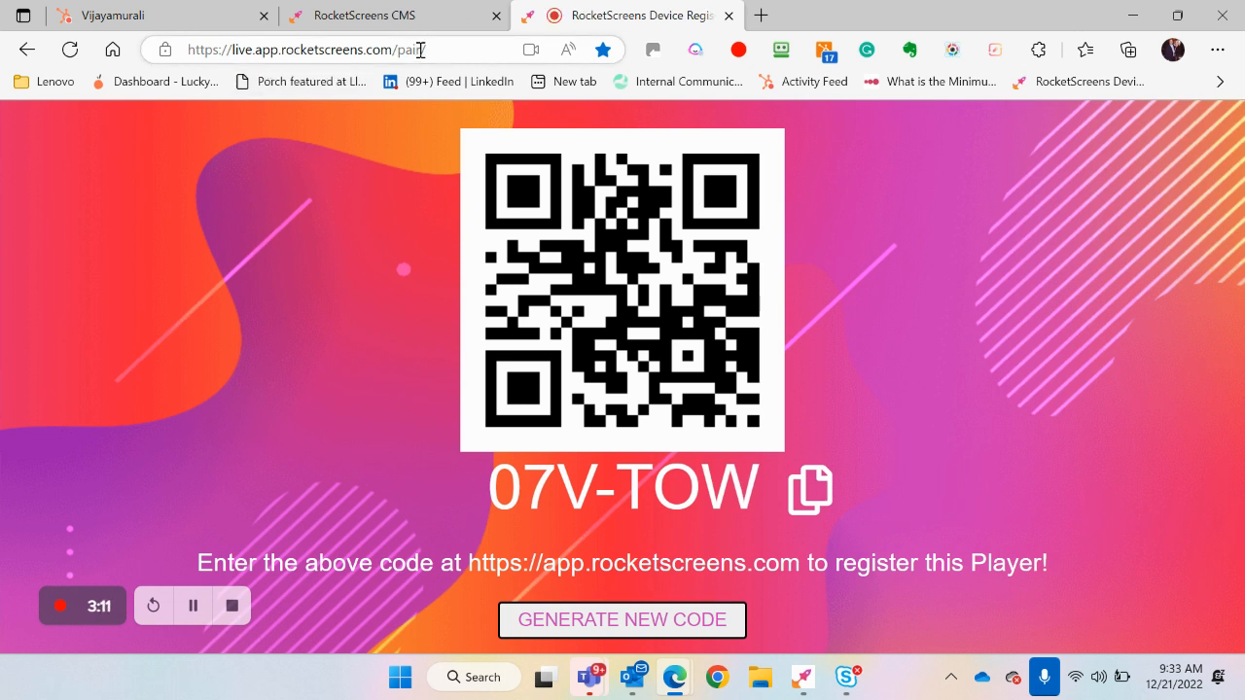
pyautogui.click(461, 24)
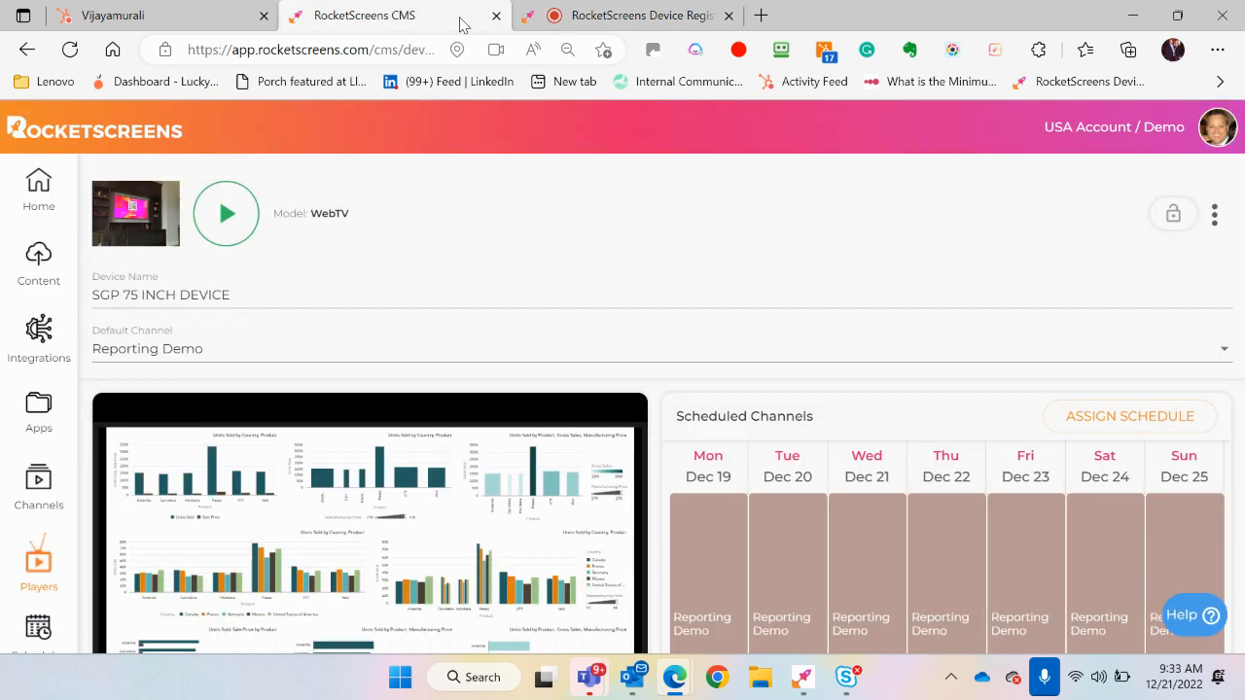
pyautogui.click(598, 16)
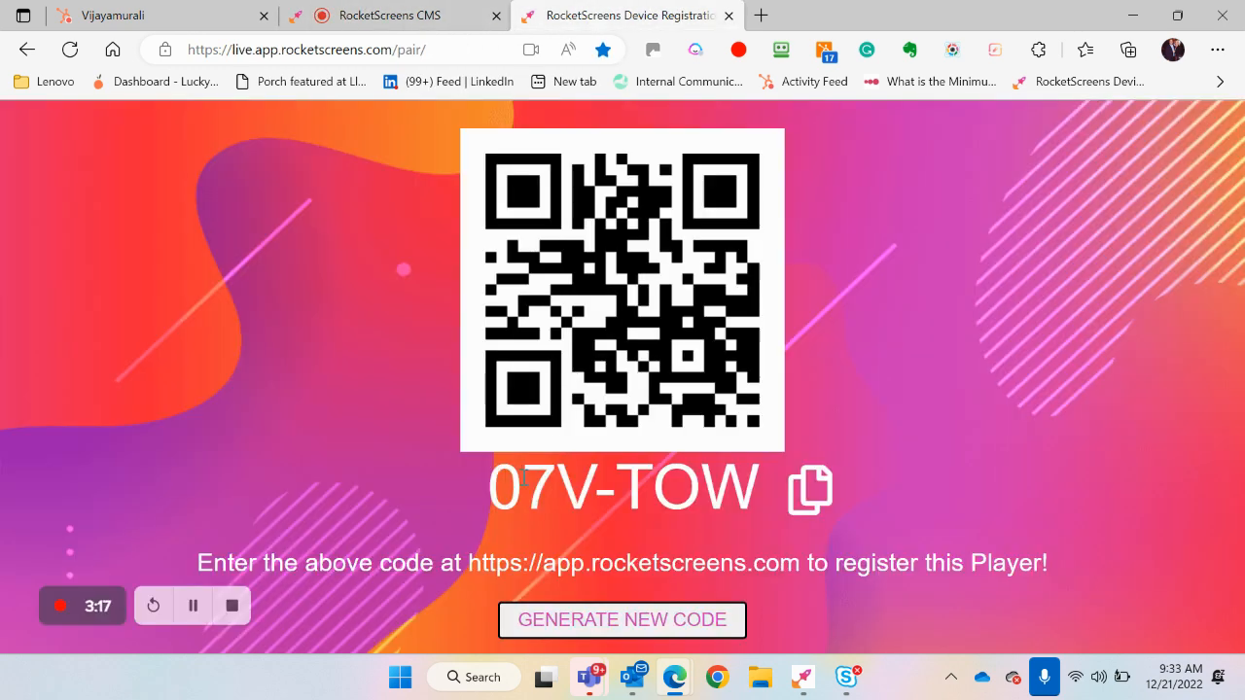
pyautogui.moveTo(495, 478); pyautogui.dragTo(753, 456)
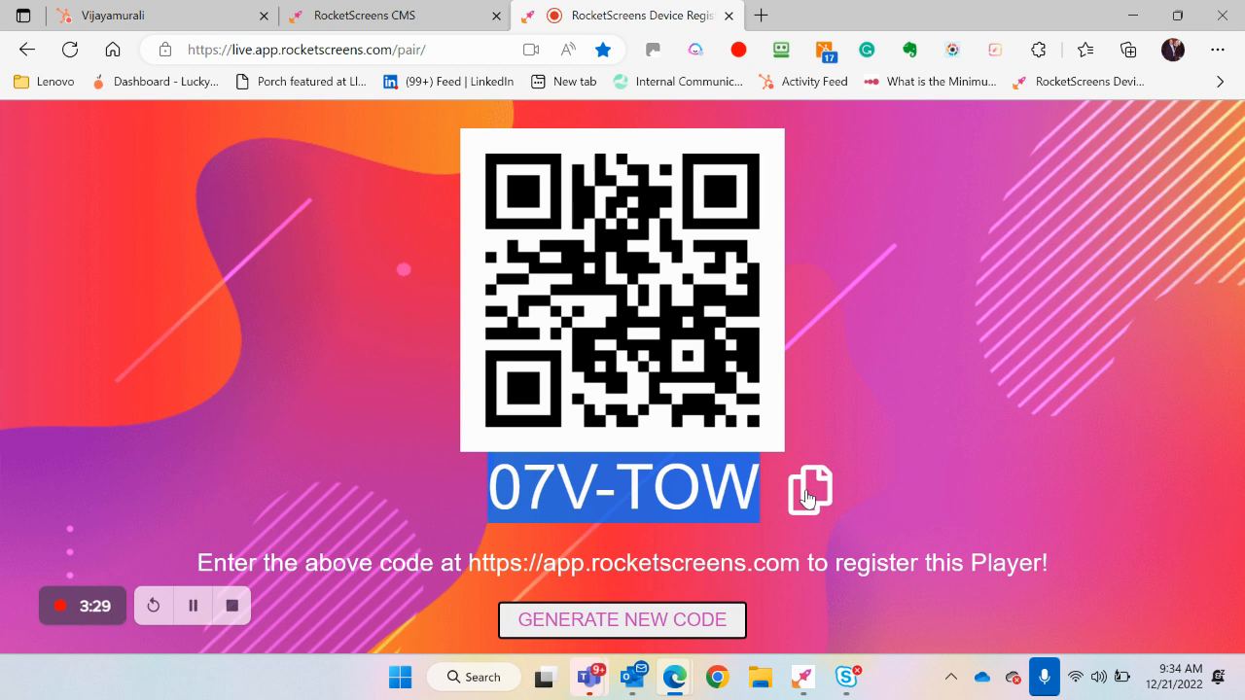
pyautogui.click(715, 623)
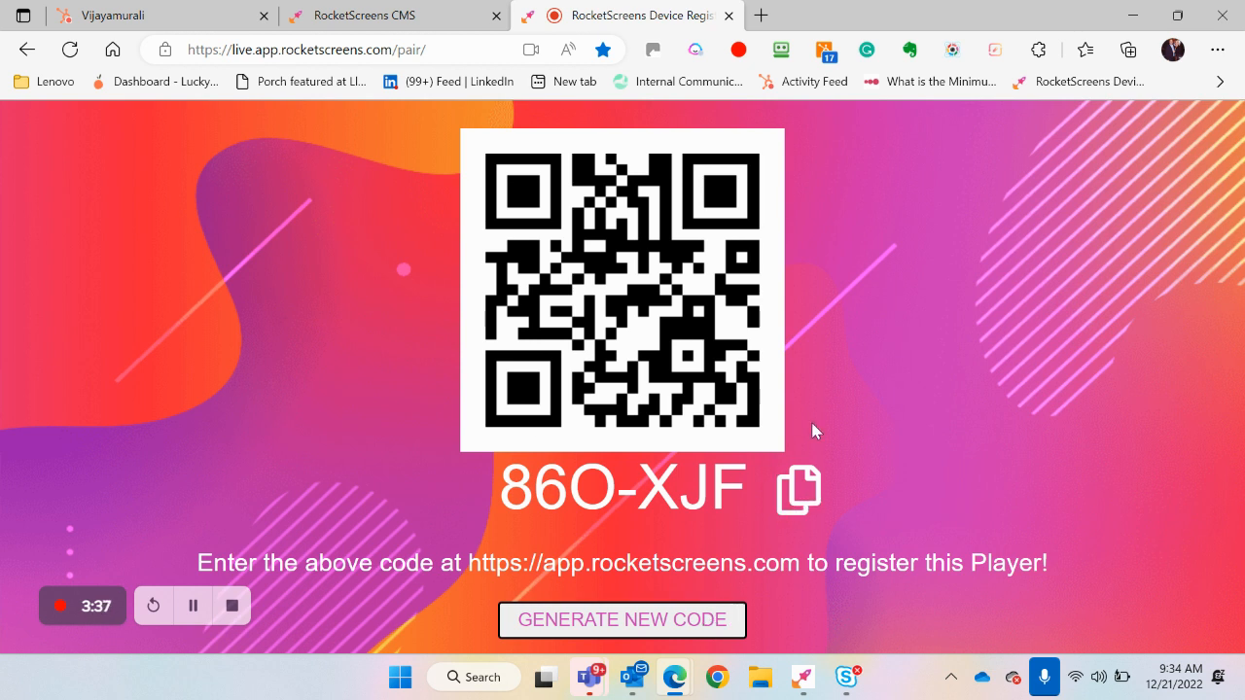
# Return to the SGP 75 INCH DEVICE page in the CMS and skip its screen preview to the next content item
pyautogui.click(454, 21)
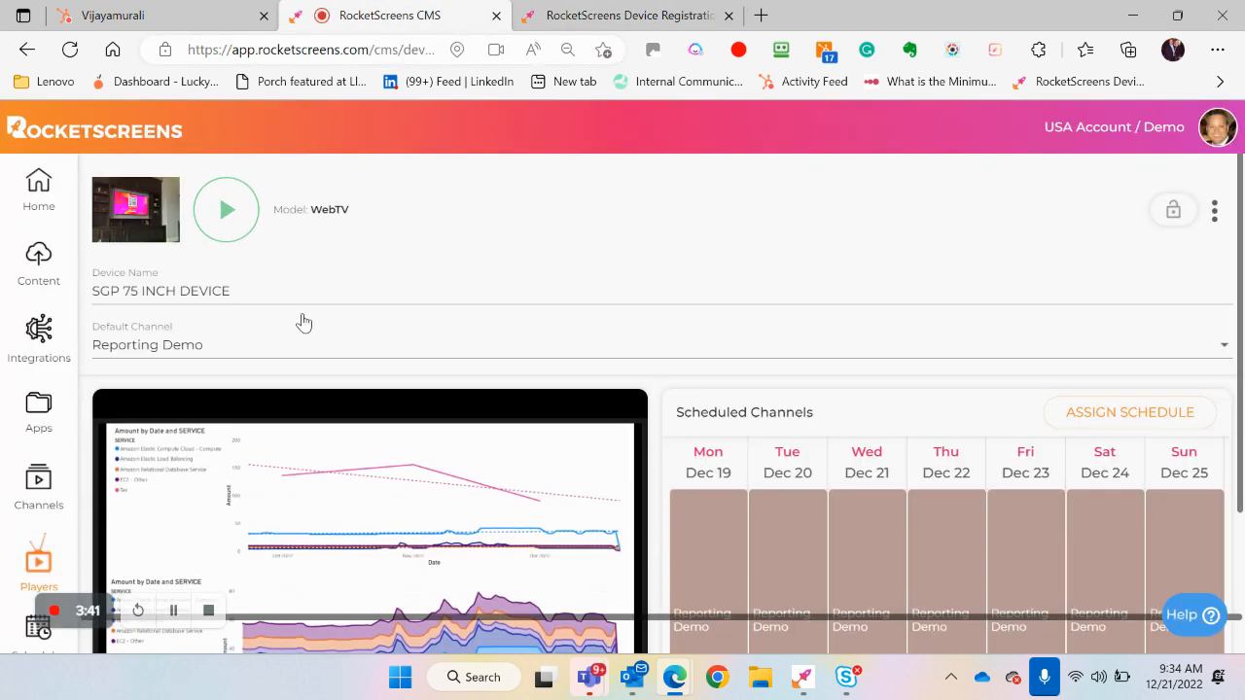
pyautogui.scroll(-3, 301, 321)
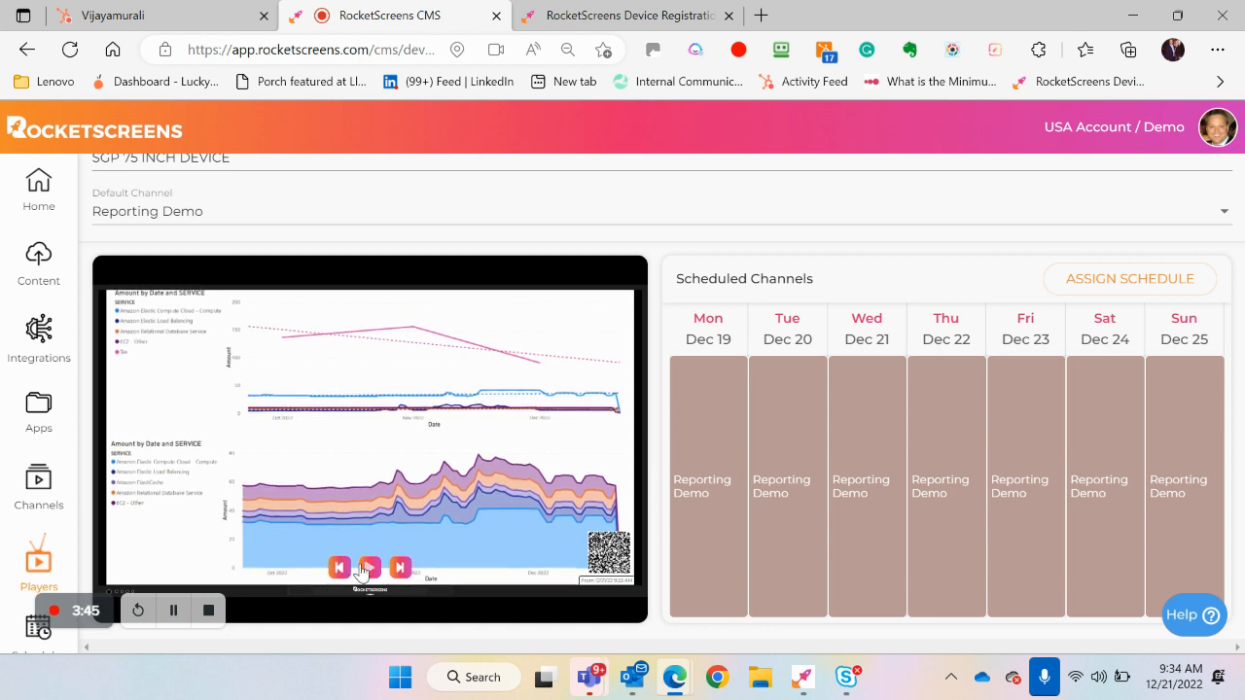
pyautogui.click(400, 568)
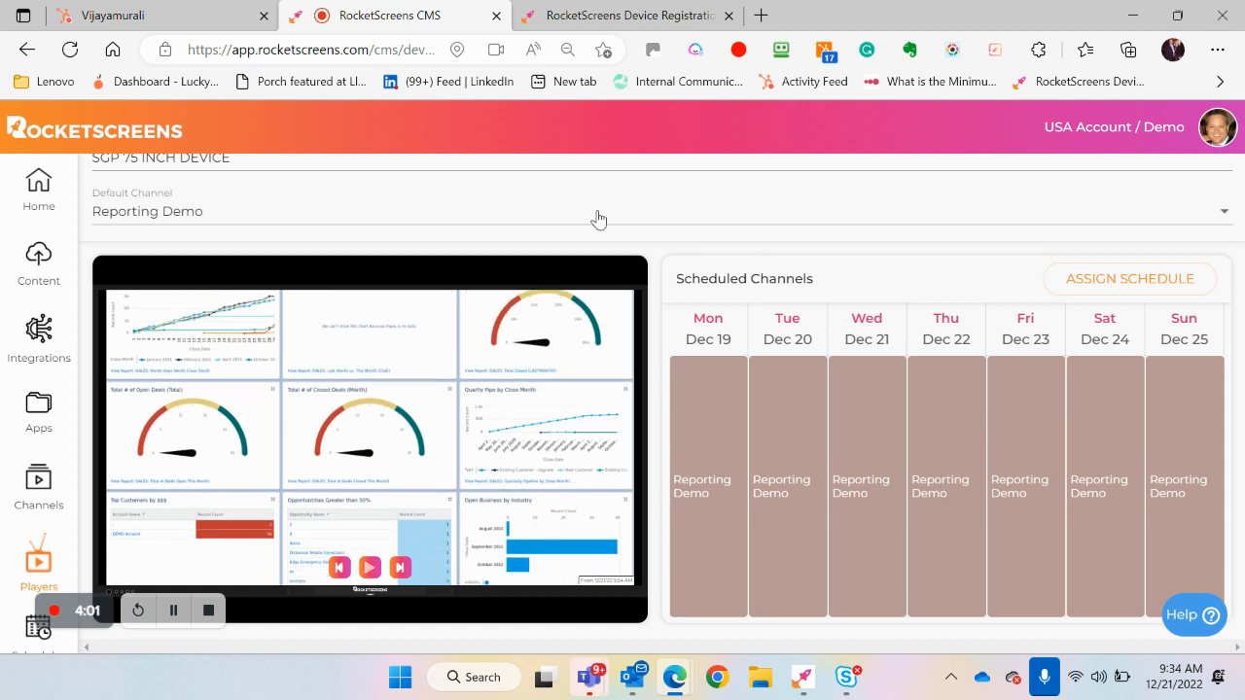
pyautogui.scroll(1, 540, 228)
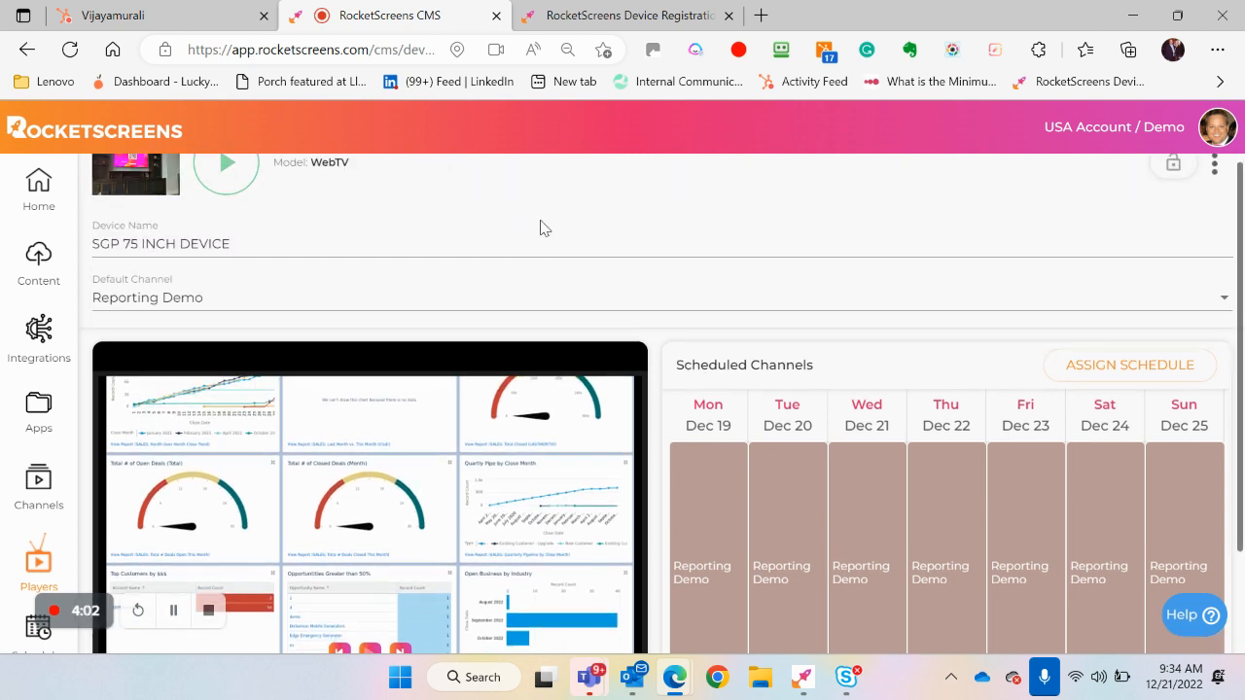
# Go back to the Home page and review the Player Status map and the Current Week schedule of the players
pyautogui.click(37, 193)
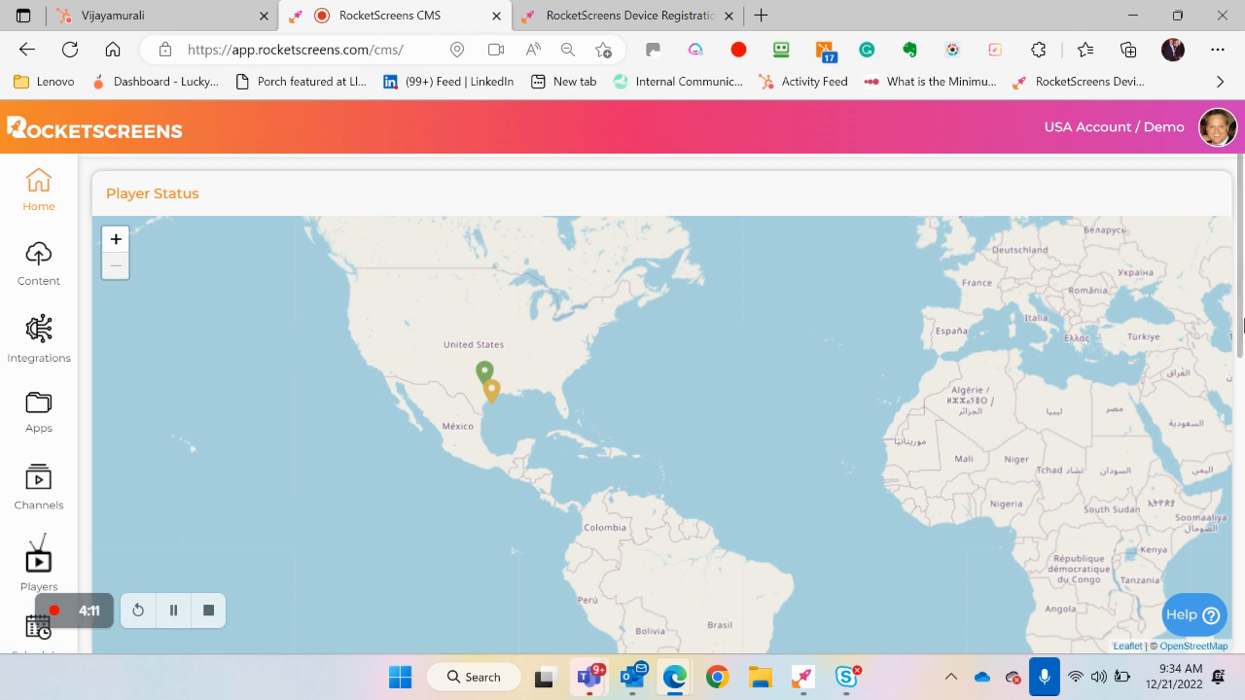
pyautogui.moveTo(1243, 324); pyautogui.dragTo(1242, 486)
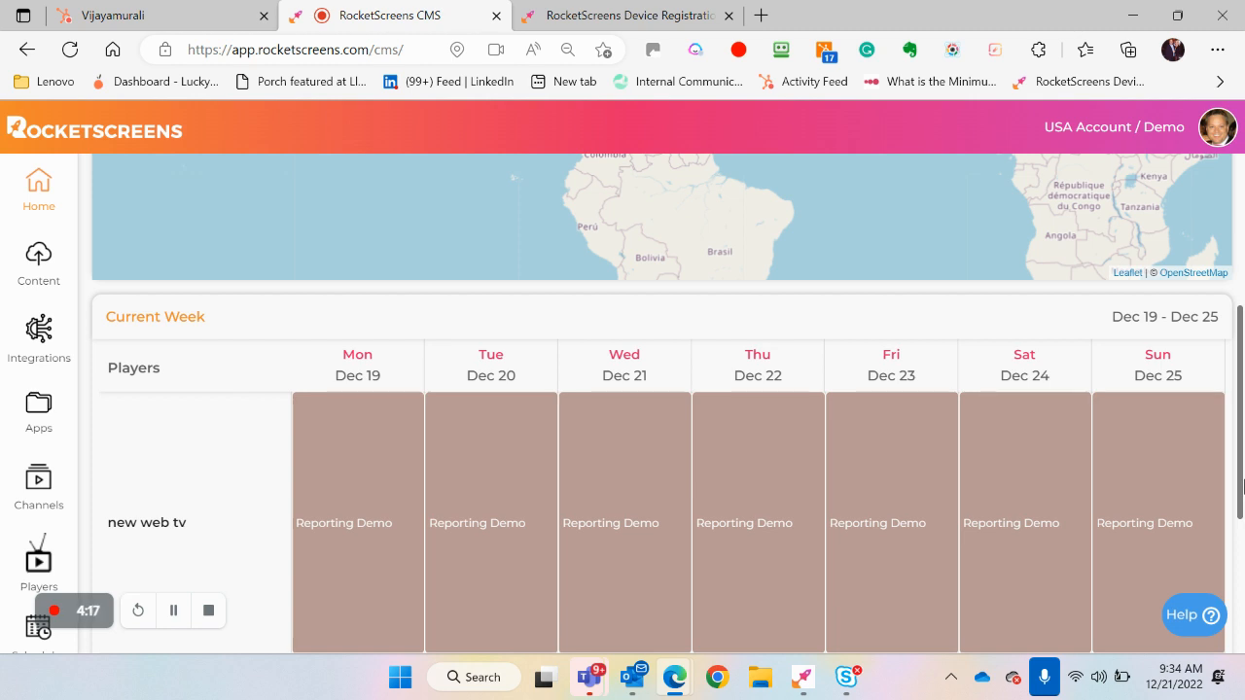
pyautogui.moveTo(1242, 483); pyautogui.dragTo(1242, 384)
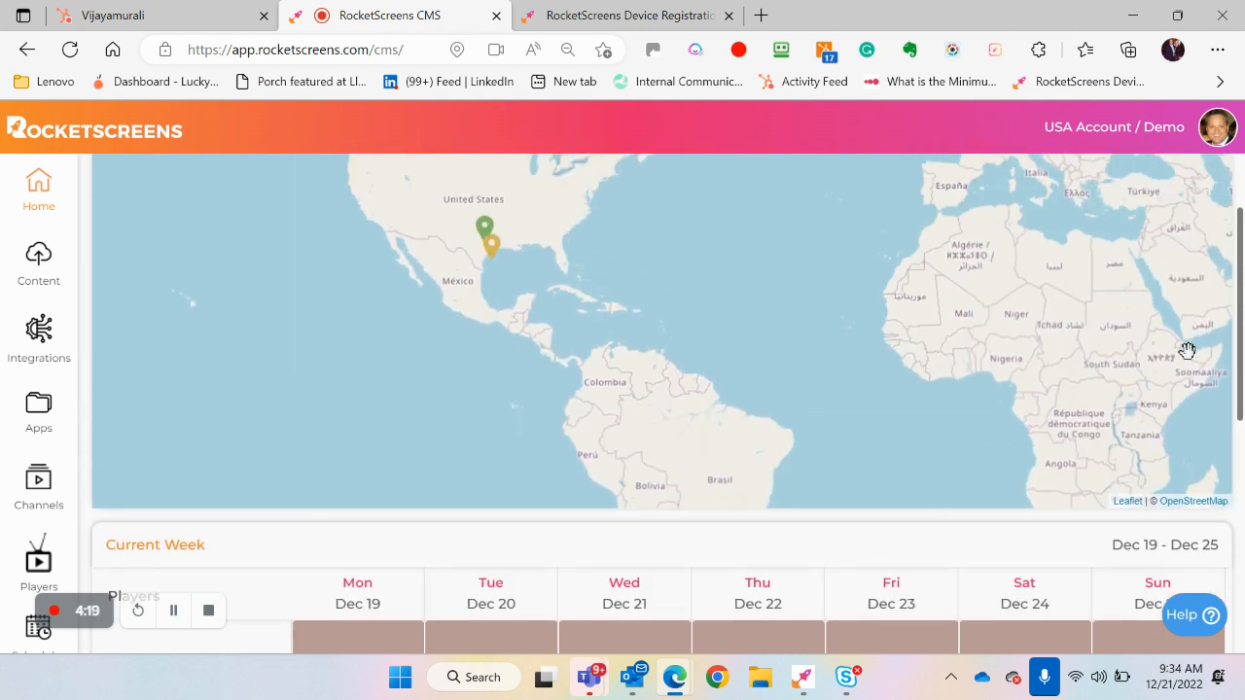
# Go to the Content page, view the file upload sources, close the upload window, and look over the folders and files
pyautogui.click(41, 261)
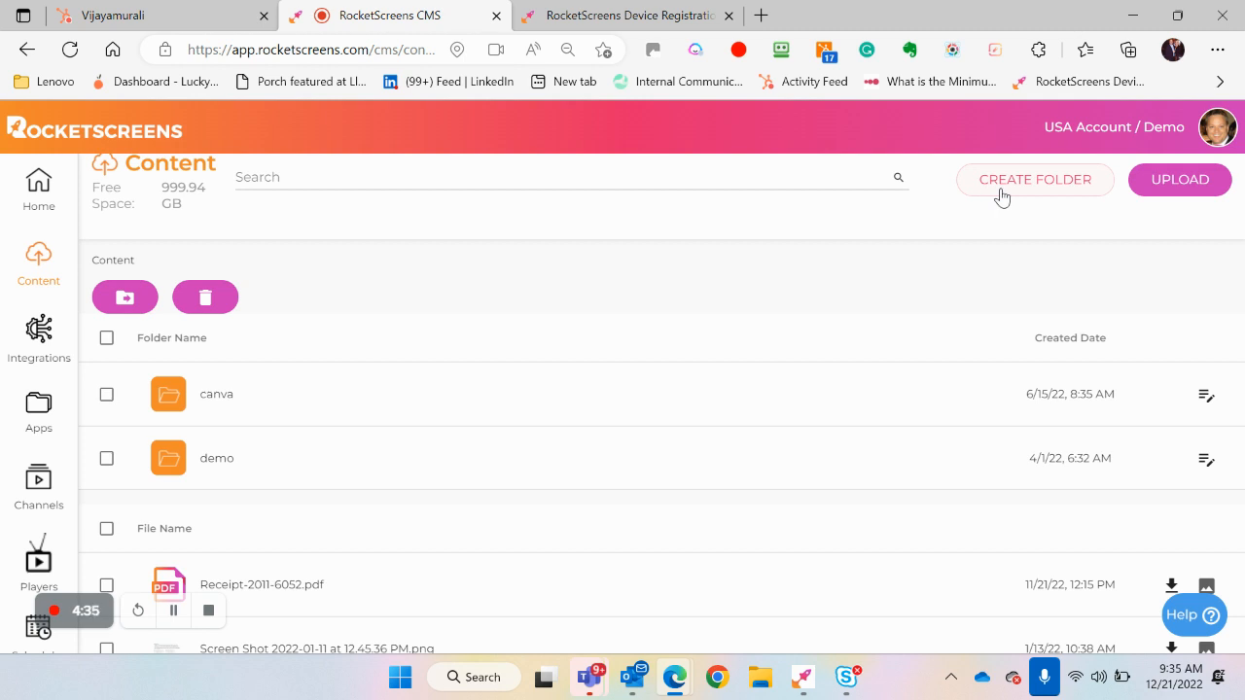
pyautogui.click(1162, 187)
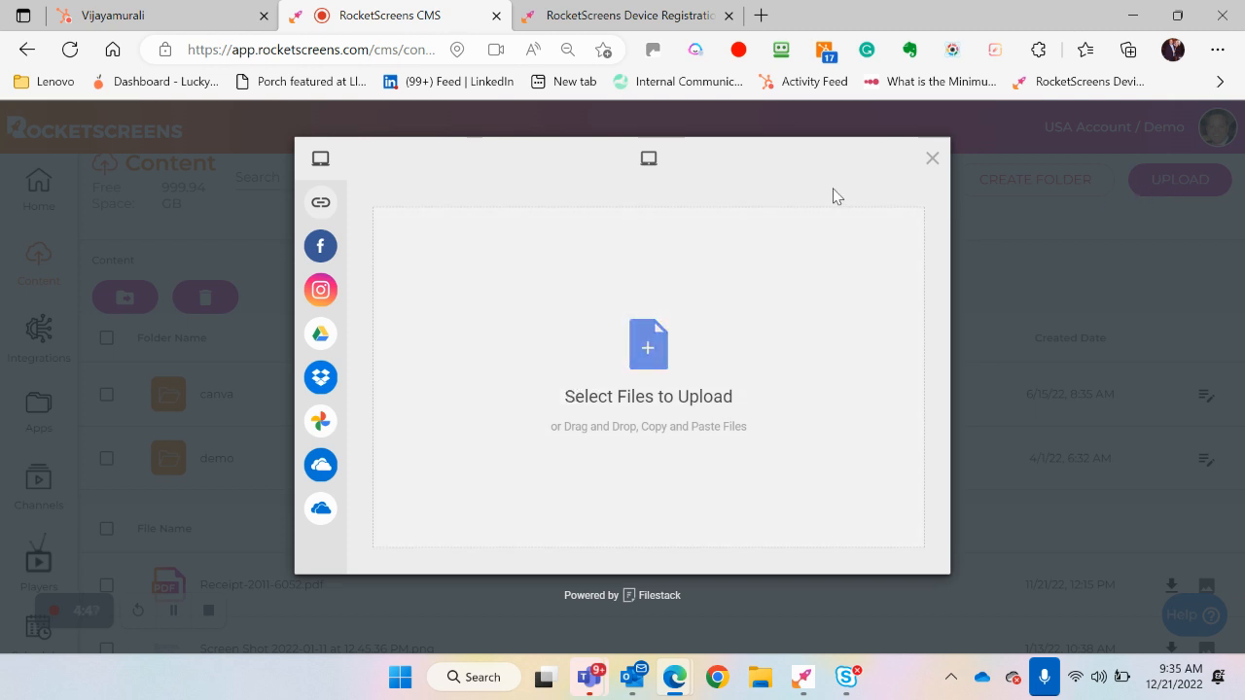
pyautogui.click(930, 159)
pyautogui.scroll(-2, 891, 383)
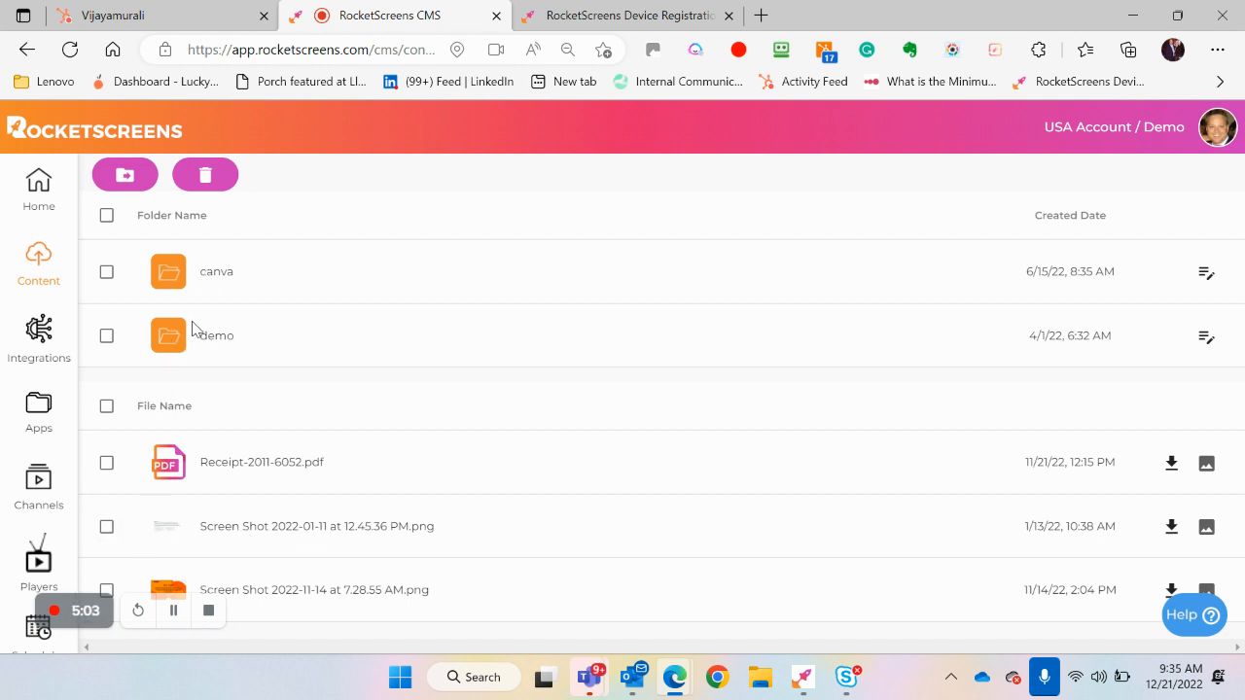
pyautogui.scroll(1, 192, 328)
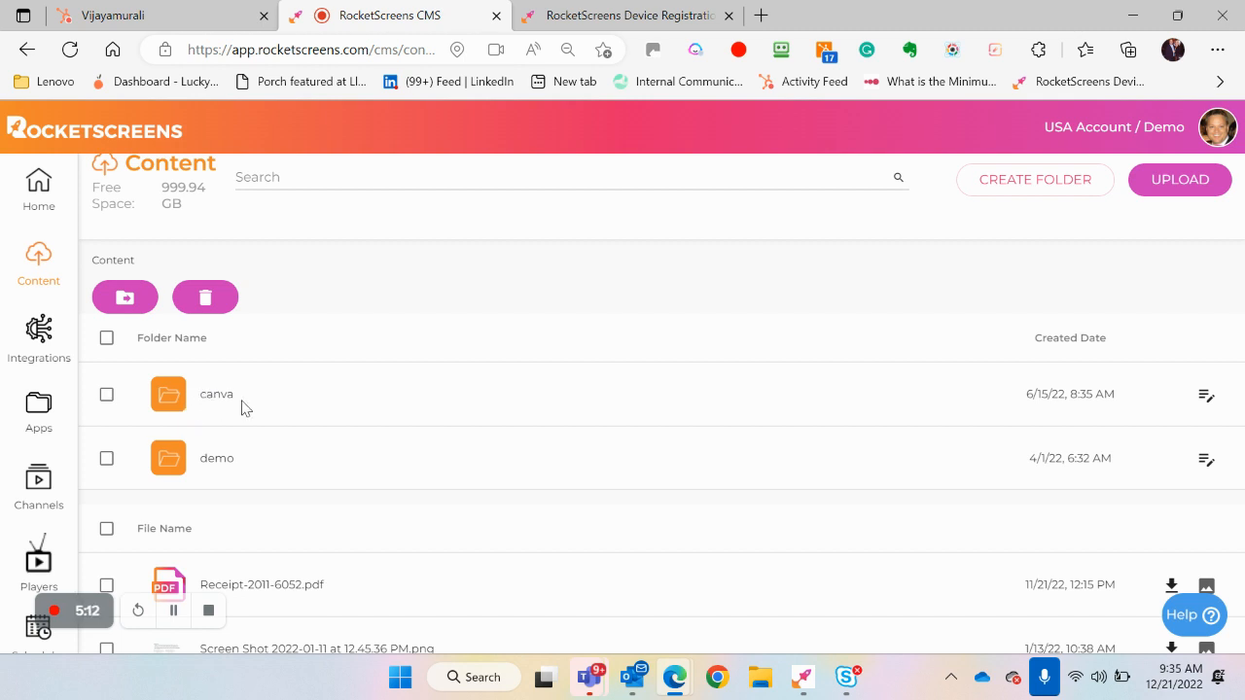
# Open the canva content folder and review the files stored in it
pyautogui.click(167, 399)
pyautogui.scroll(-3, 375, 402)
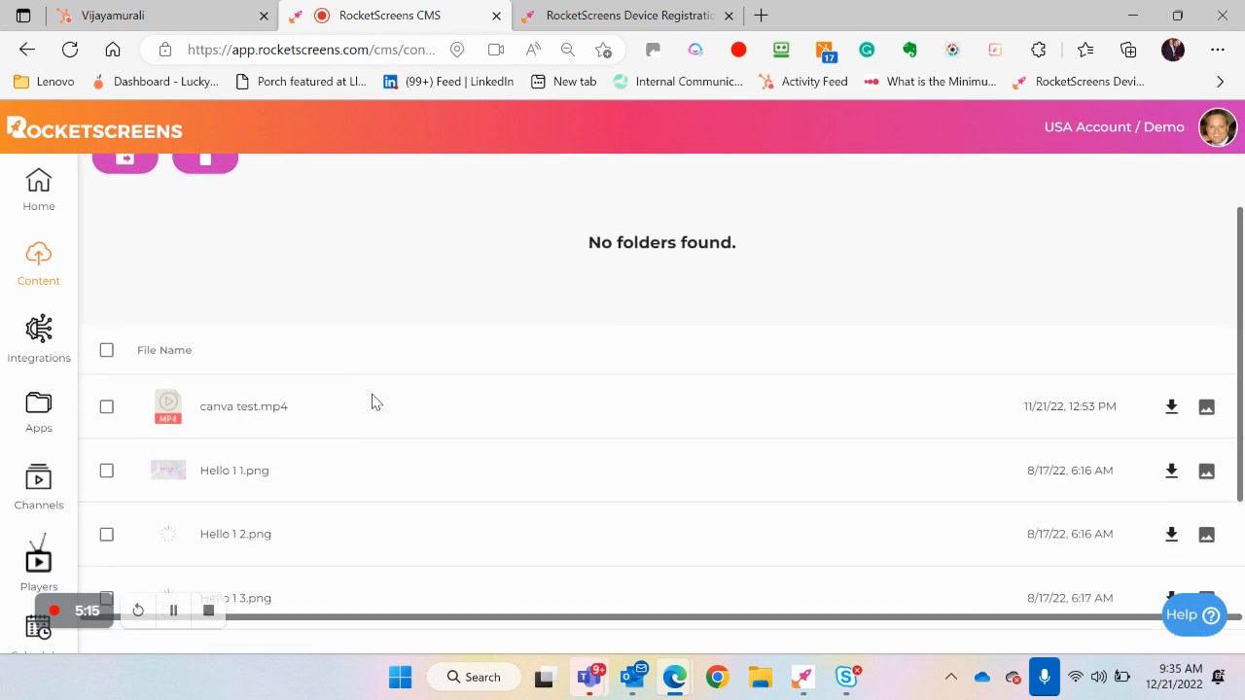
pyautogui.scroll(-1, 376, 401)
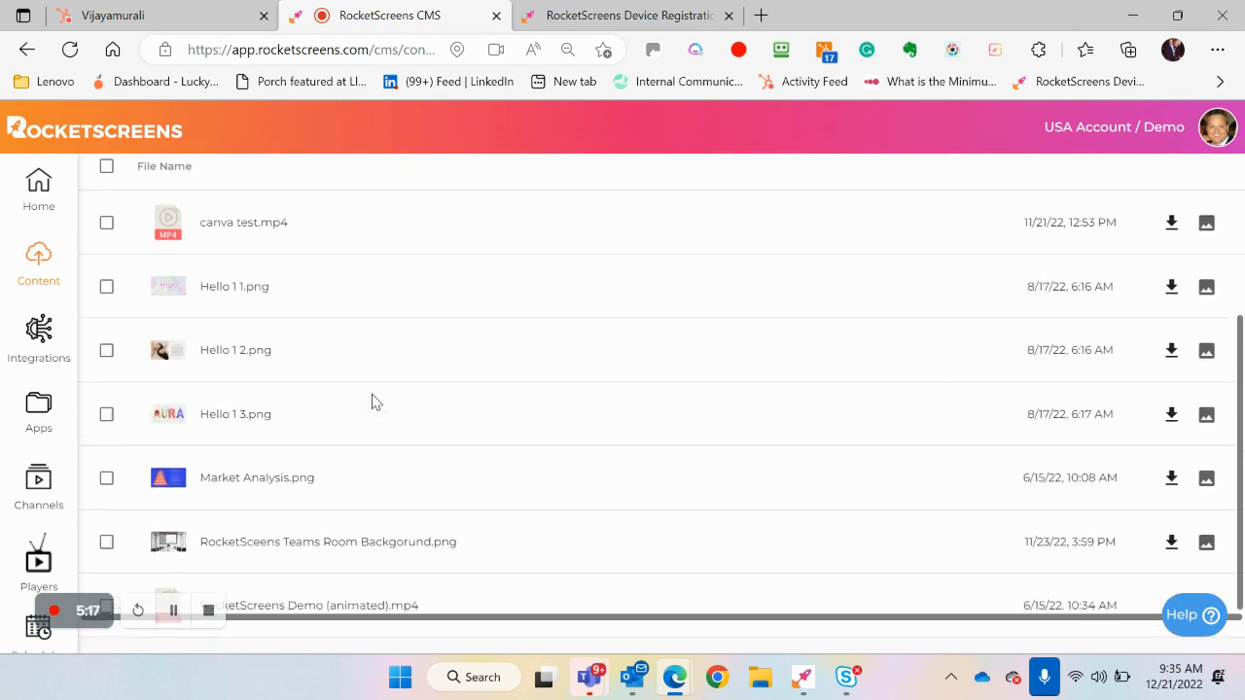
pyautogui.scroll(-1, 375, 401)
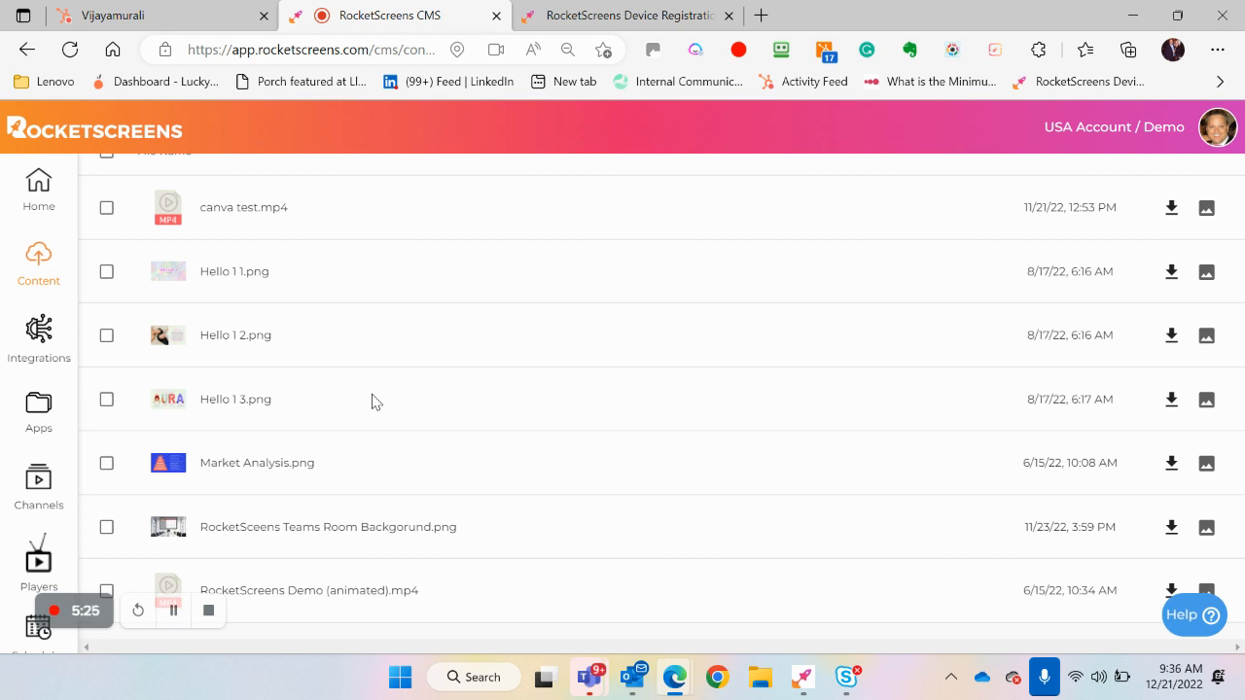
pyautogui.scroll(3, 375, 401)
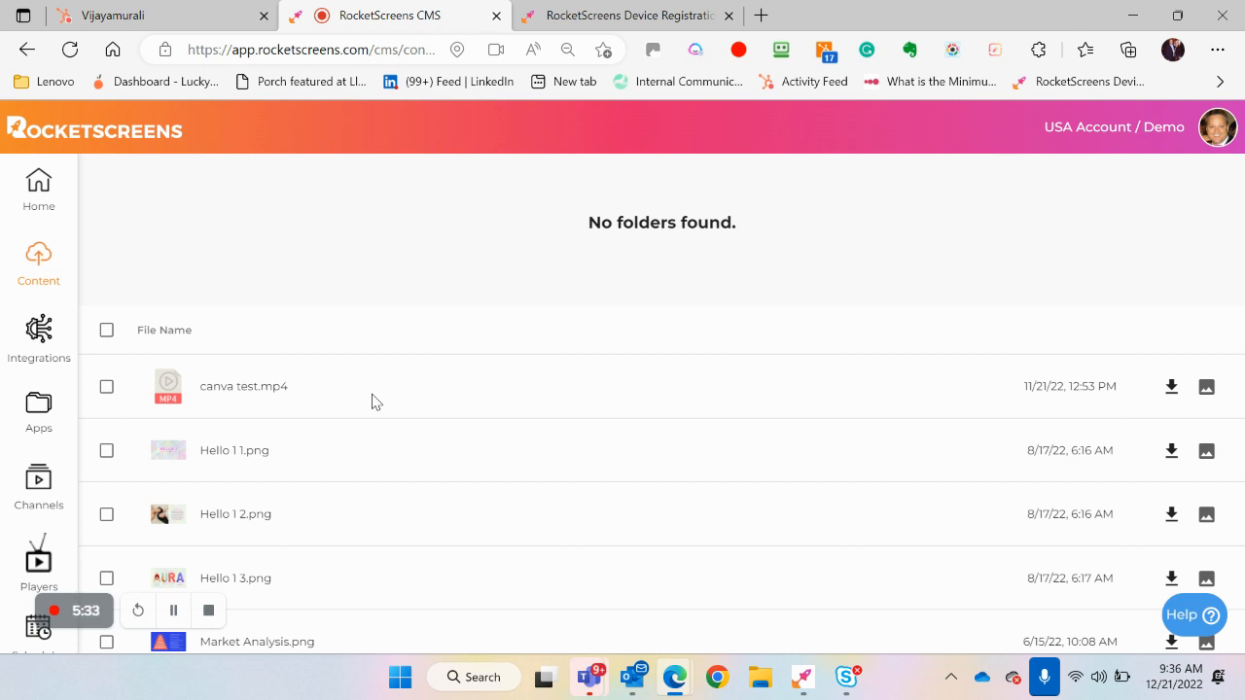
pyautogui.scroll(3, 377, 401)
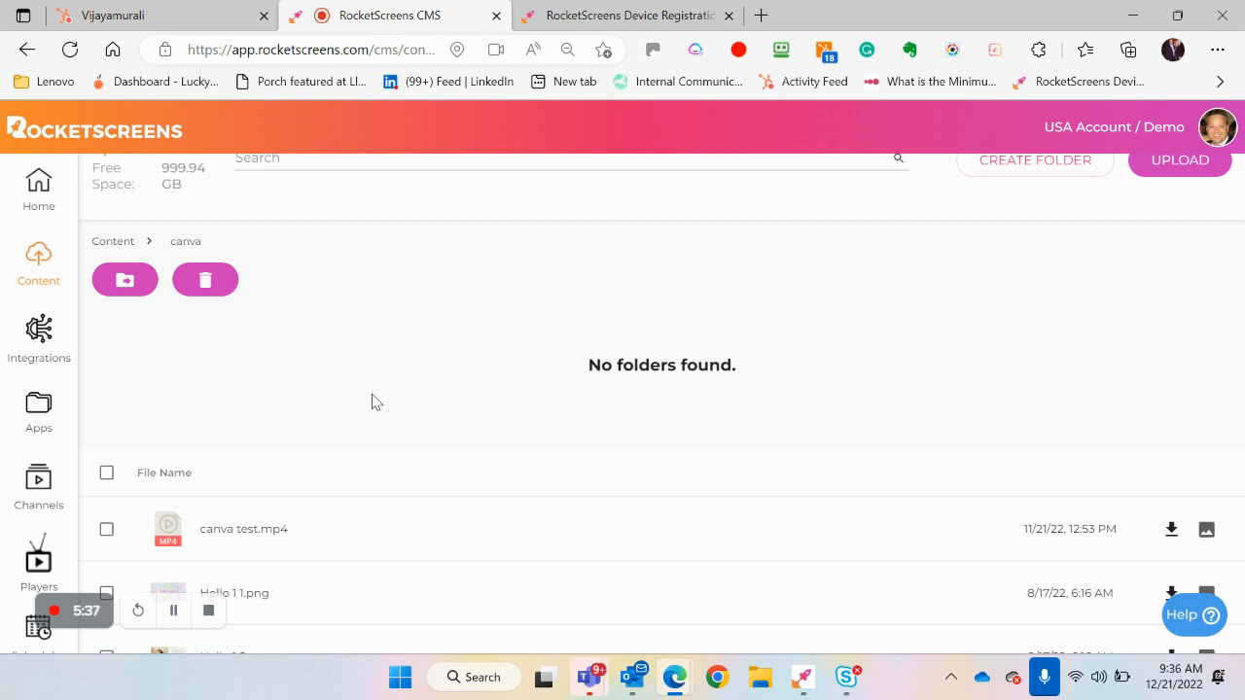
pyautogui.scroll(-1, 376, 402)
pyautogui.scroll(2, 376, 402)
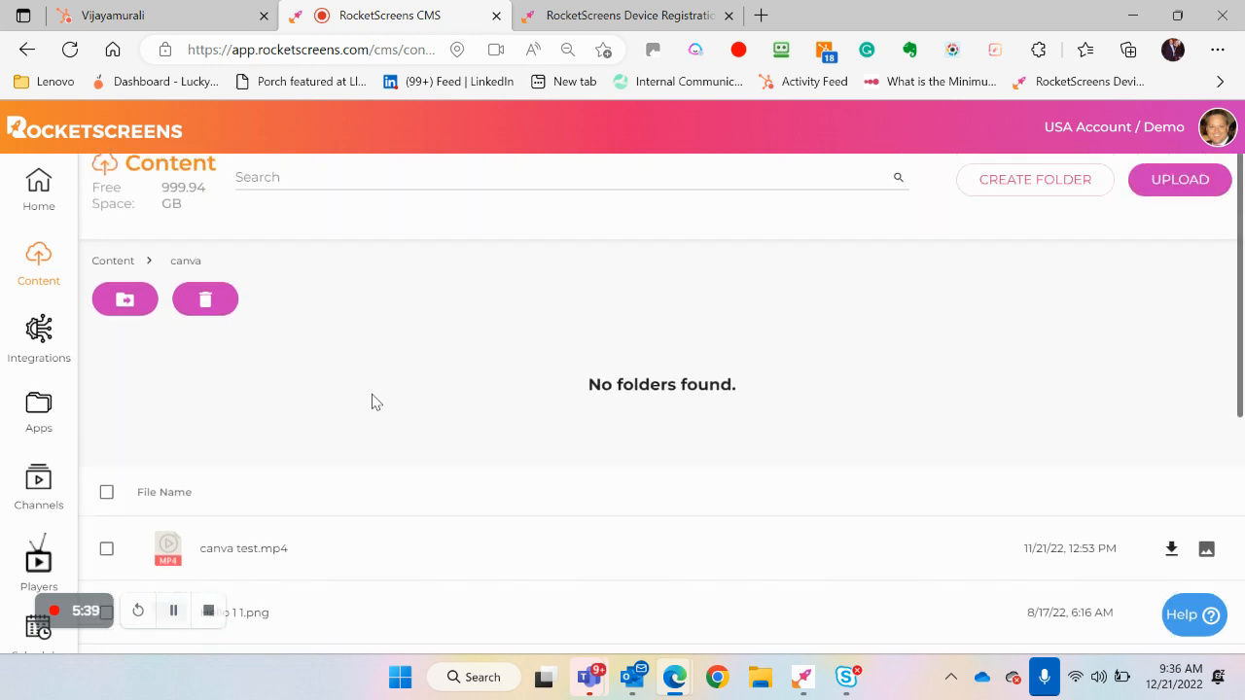
# View the upload sources available for the canva folder and close the upload window without adding files
pyautogui.click(1152, 181)
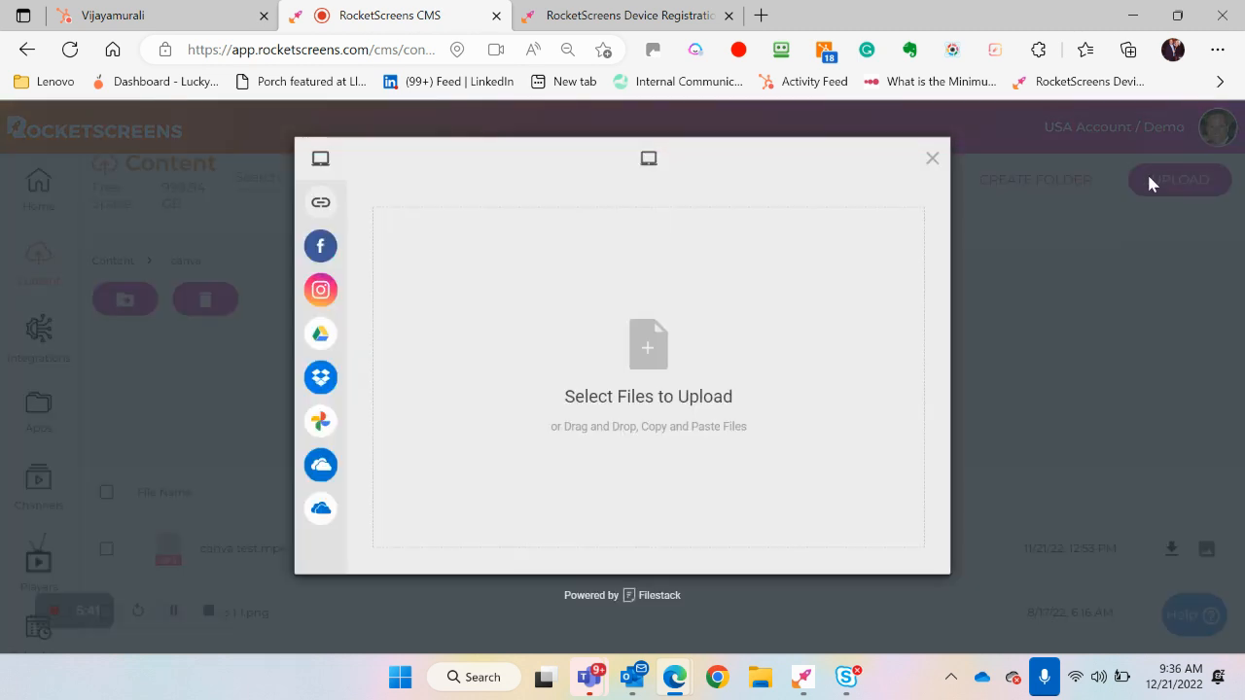
pyautogui.moveTo(316, 340)
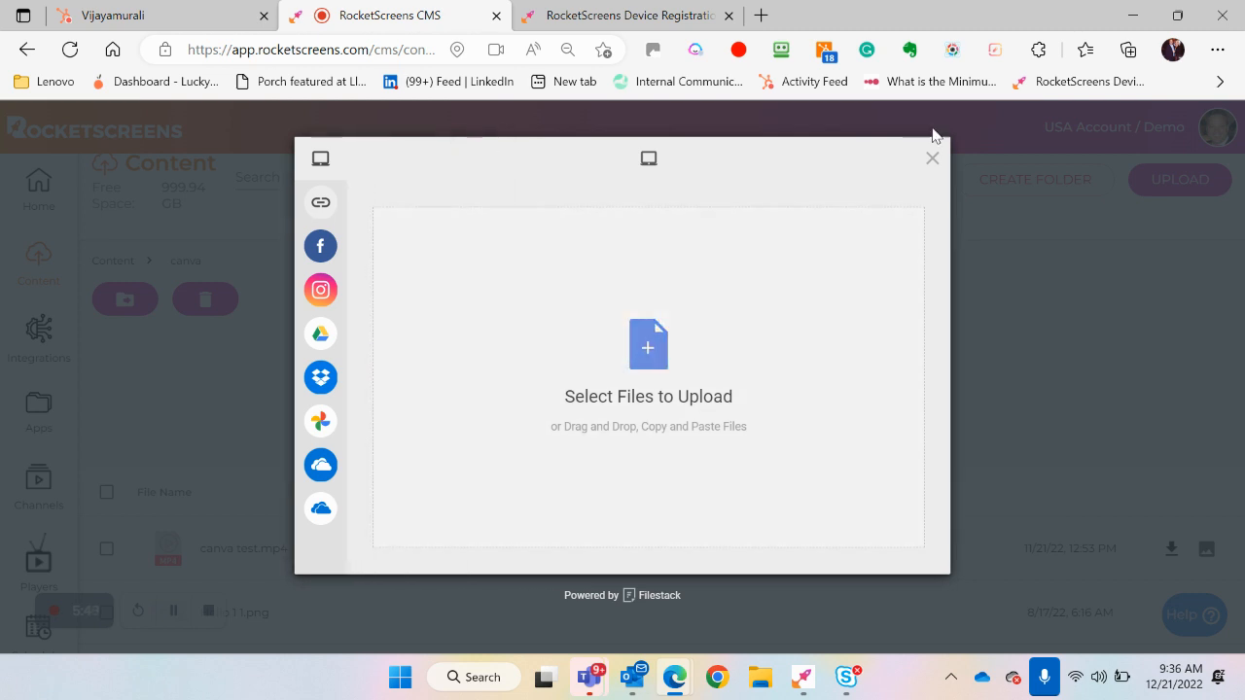
pyautogui.click(932, 159)
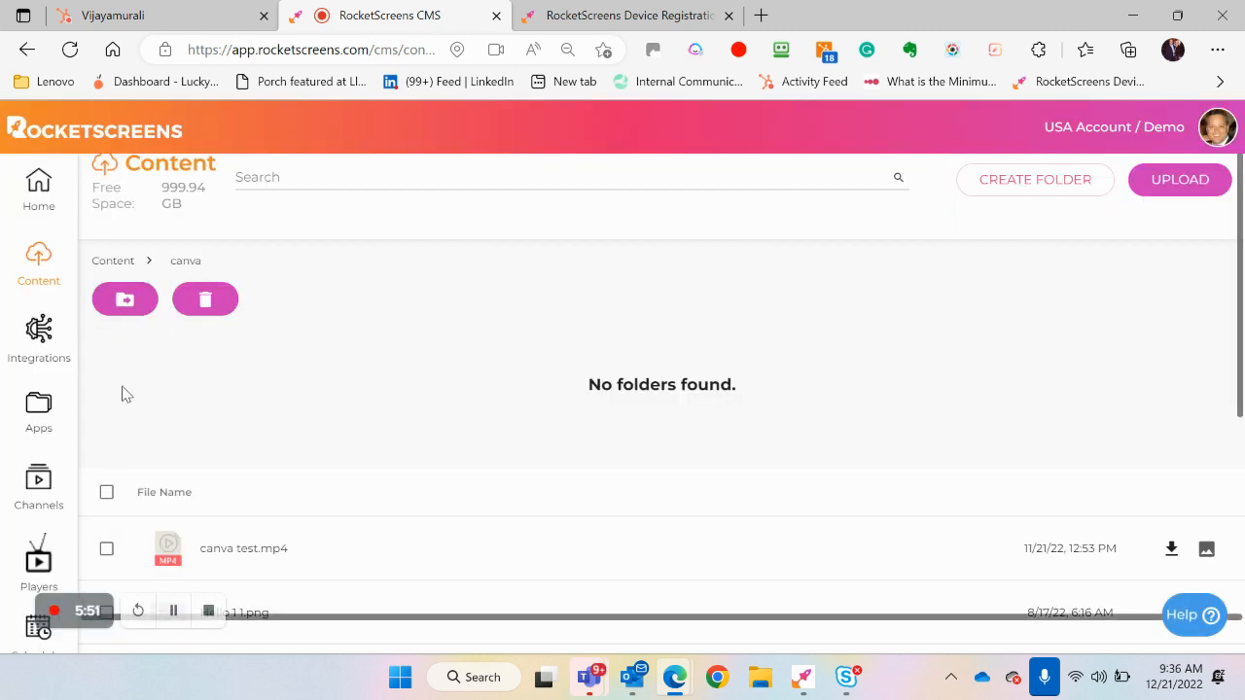
# Go to the Apps page, start a new app, and browse the Select App catalogue
pyautogui.click(29, 403)
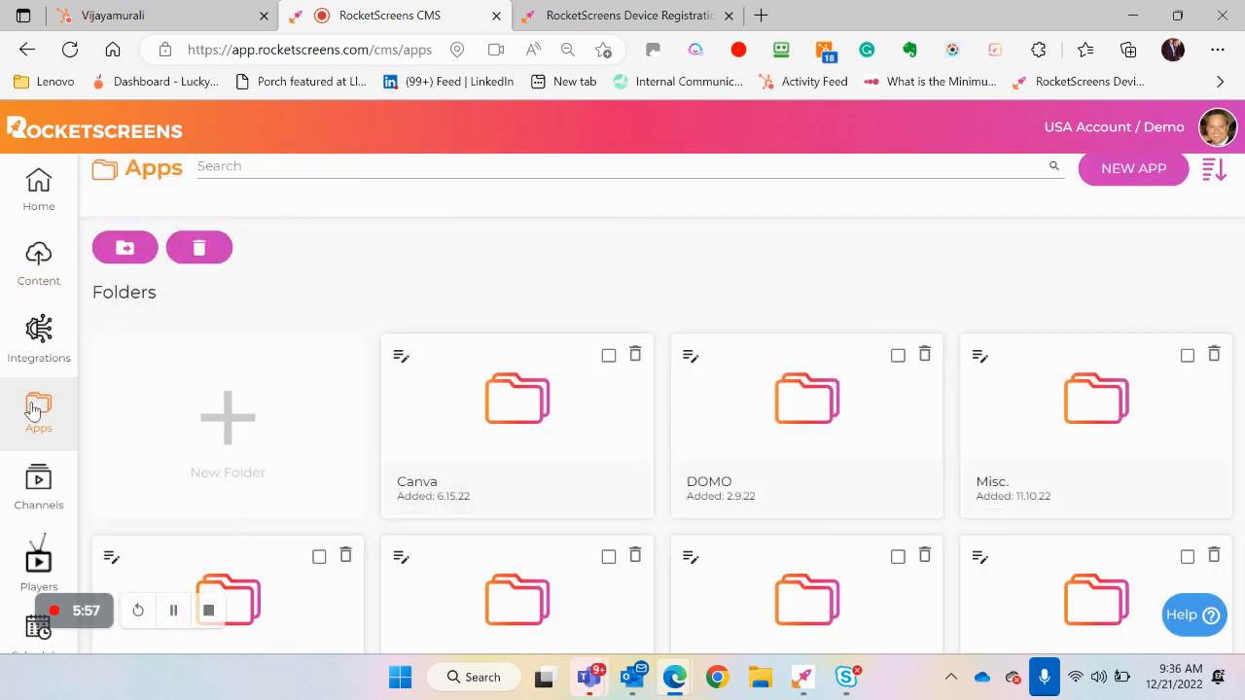
pyautogui.click(1128, 169)
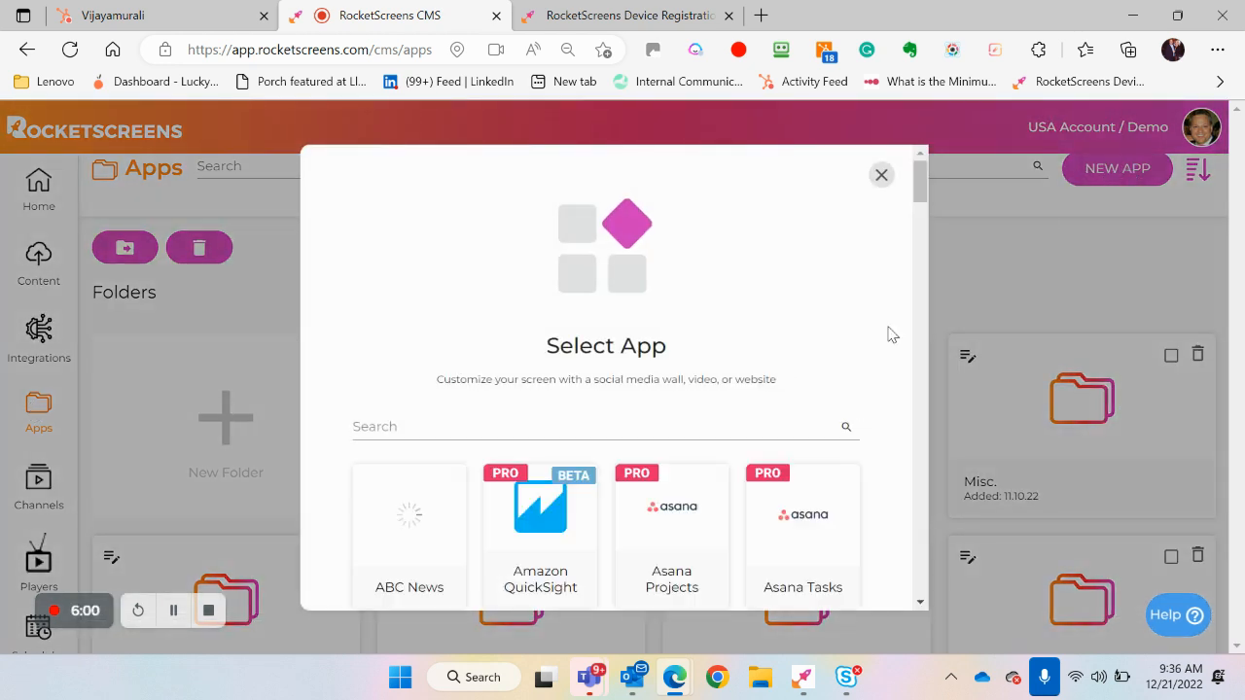
pyautogui.scroll(-1, 888, 335)
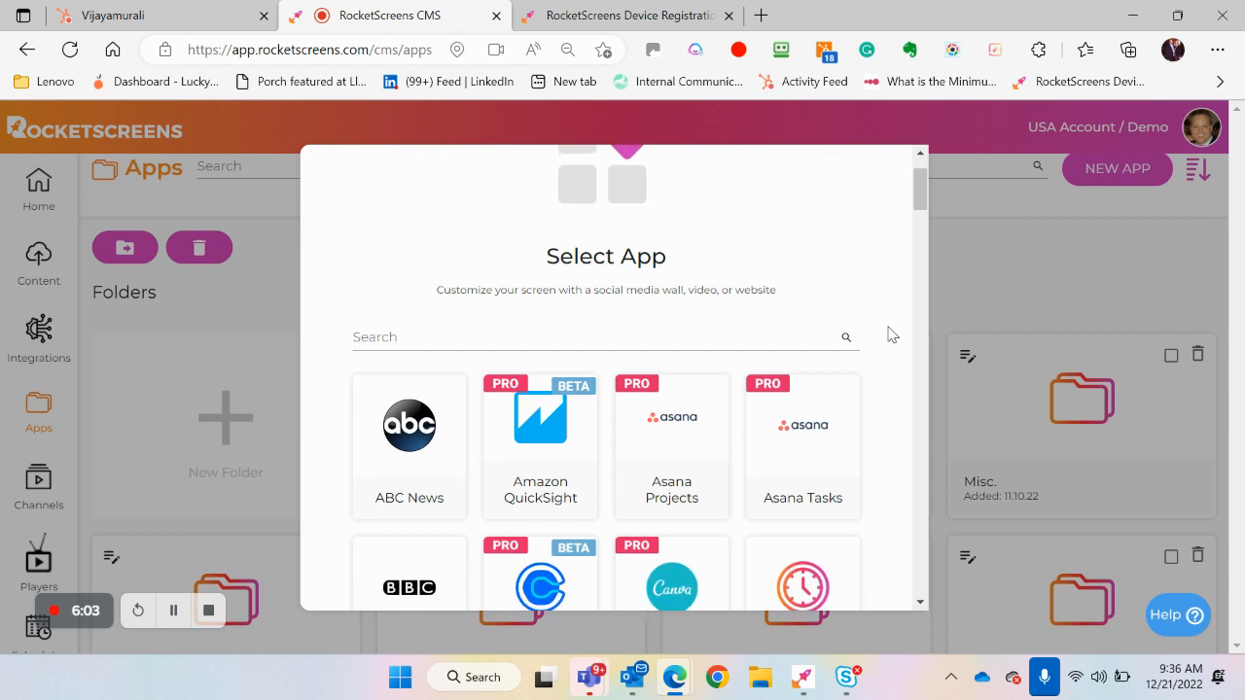
pyautogui.scroll(-1, 888, 334)
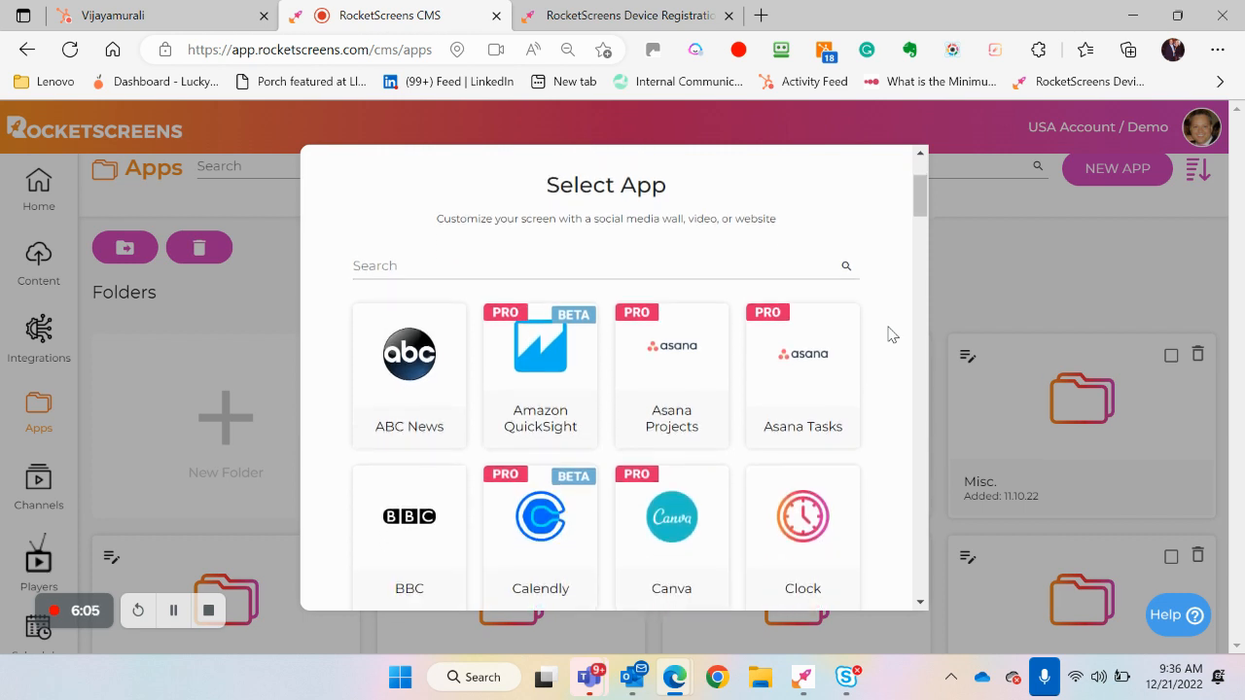
pyautogui.scroll(-1, 888, 335)
pyautogui.scroll(2, 888, 335)
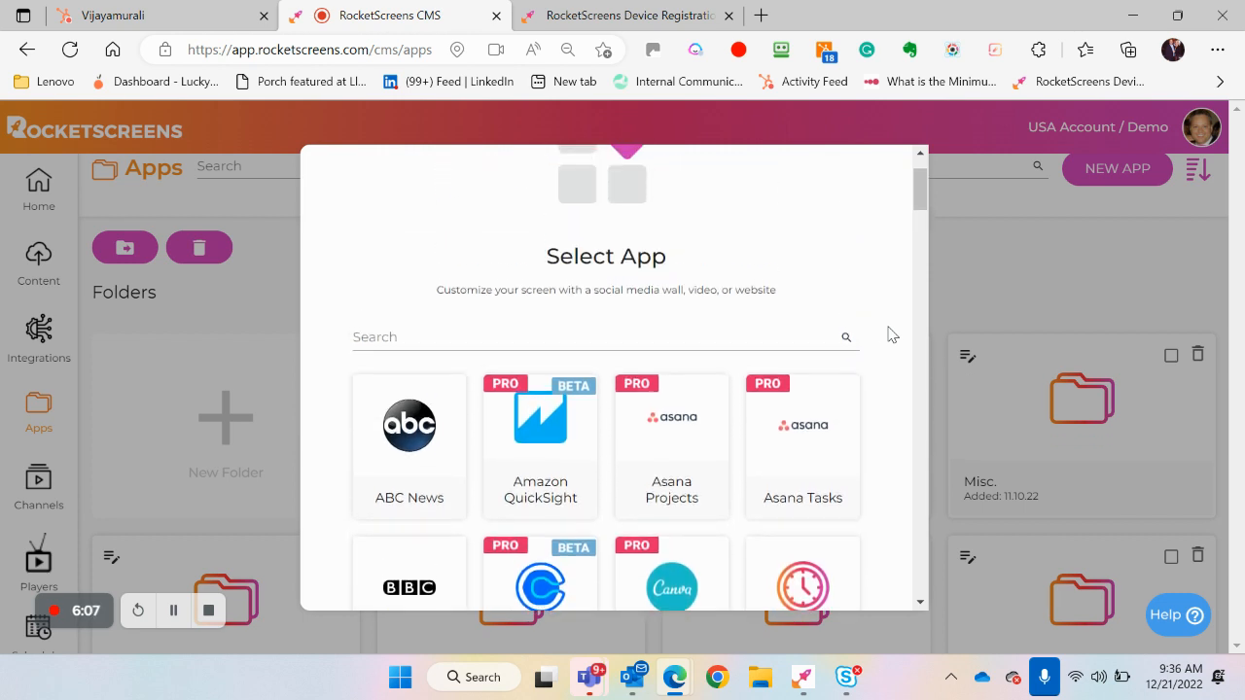
# Search the app catalogue for "salesforce"
pyautogui.click(768, 337)
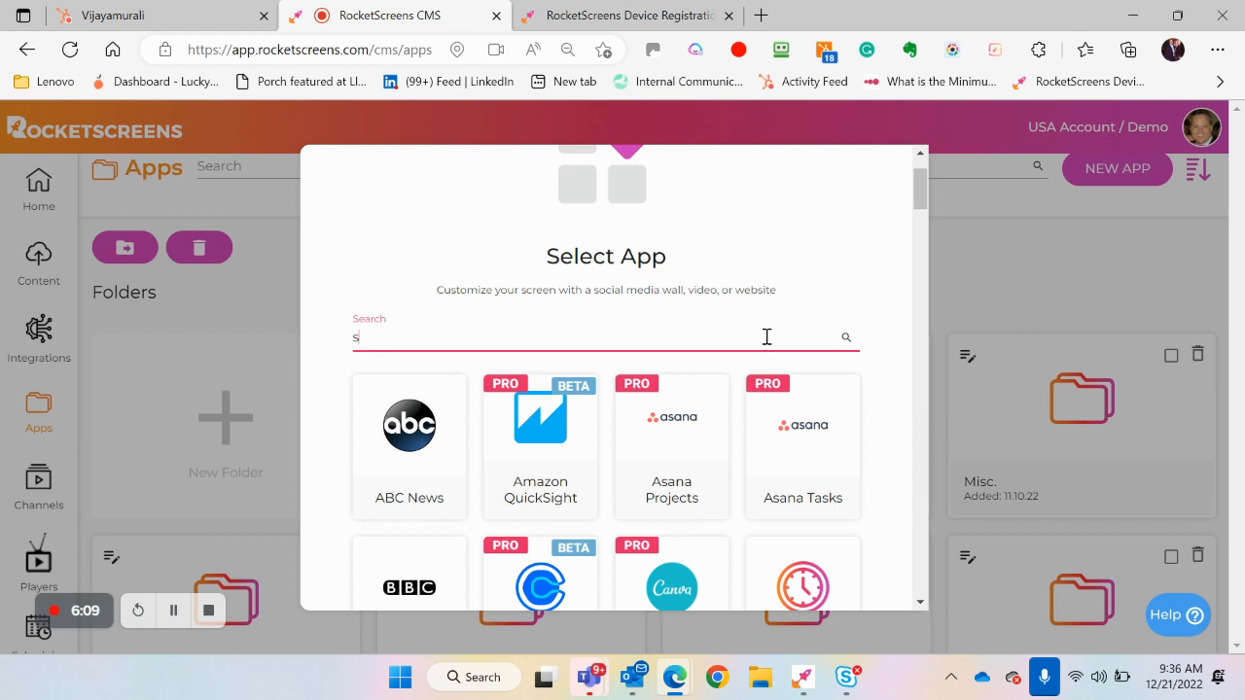
pyautogui.write('salr')
pyautogui.press('BackSpace')
pyautogui.write('esforce')
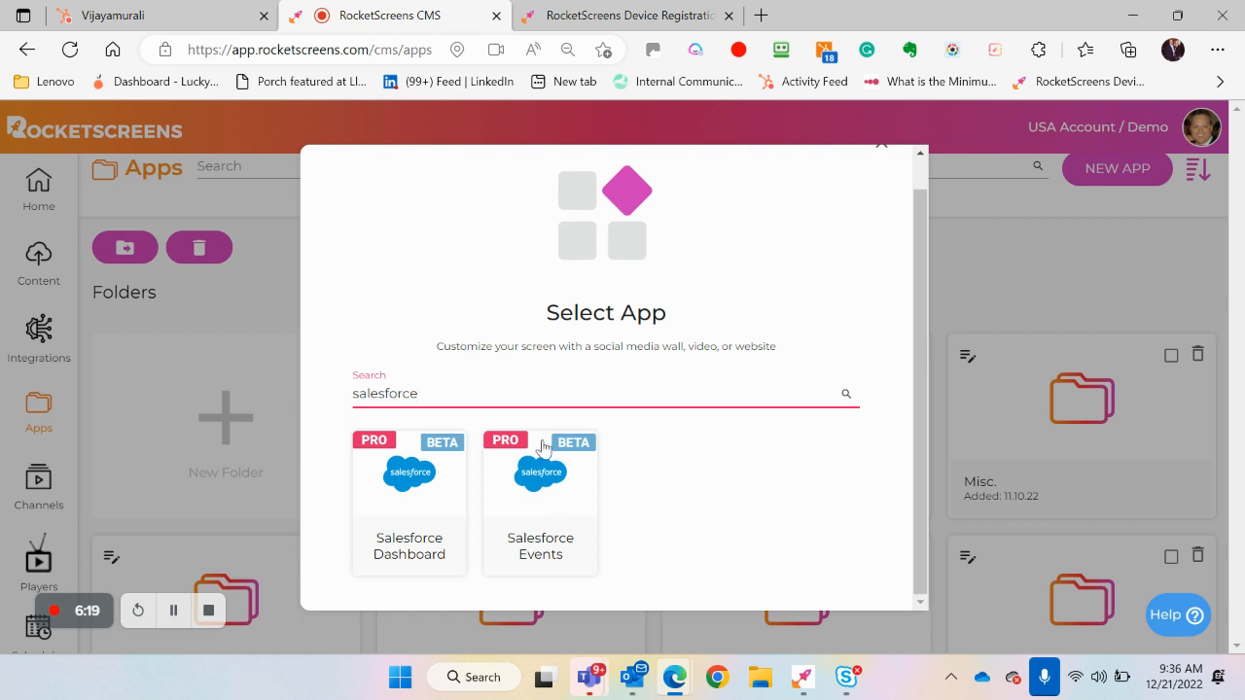
# Replace the app catalogue search with "power bi"
pyautogui.press('BackSpace')
pyautogui.press('BackSpace')
pyautogui.press('BackSpace')
pyautogui.press('BackSpace')
pyautogui.press('BackSpace')
pyautogui.press('BackSpace')
pyautogui.press('BackSpace')
pyautogui.press('BackSpace')
pyautogui.press('BackSpace')
pyautogui.press('BackSpace')
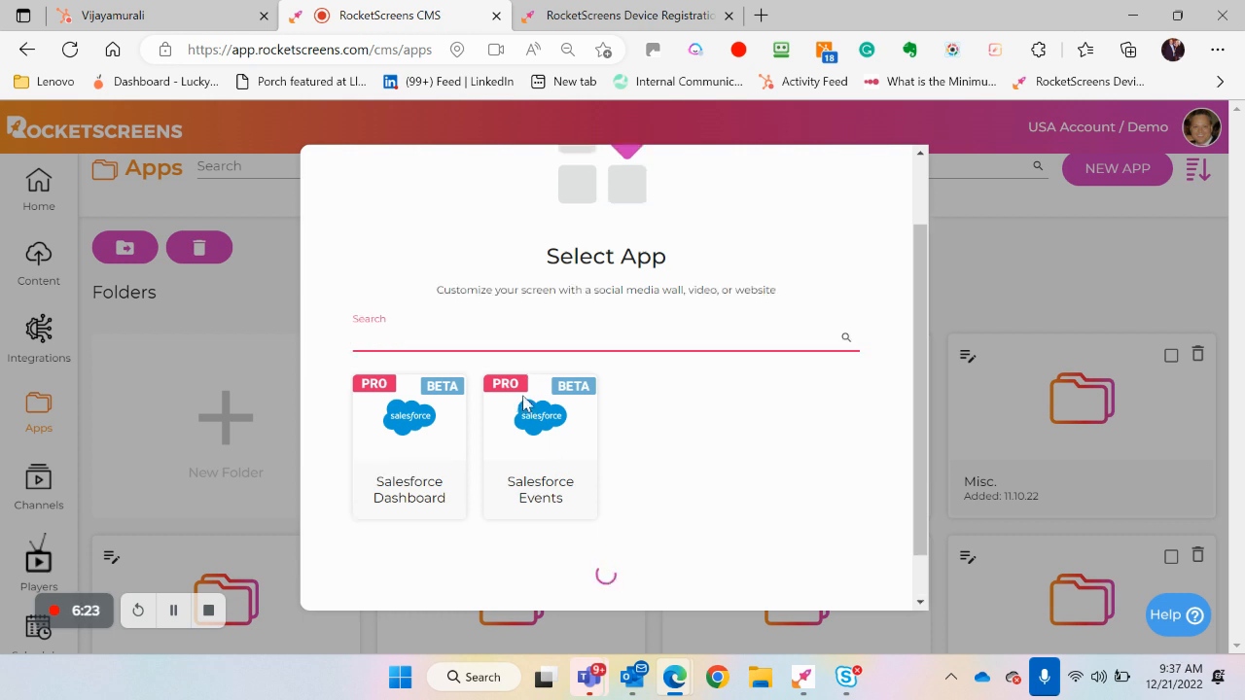
pyautogui.write('power bi')
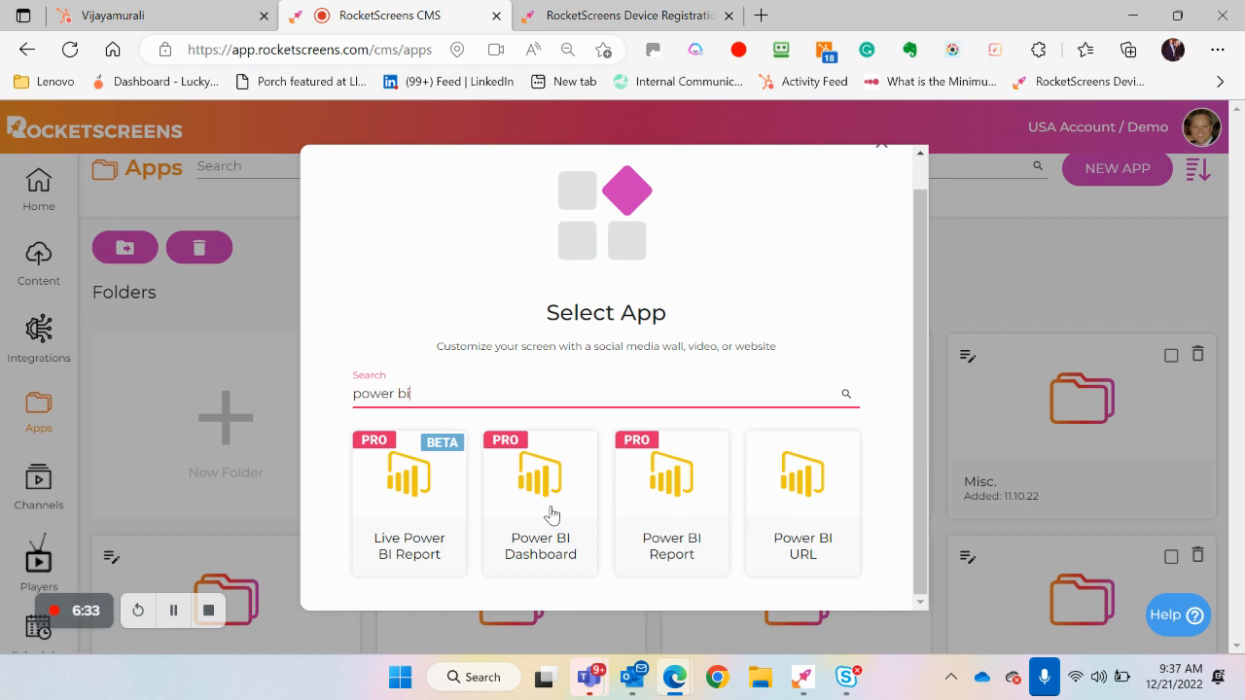
# Open the Live Power BI Report app form, view its Power BI integration sign-in prompt, and dismiss the prompt
pyautogui.click(422, 496)
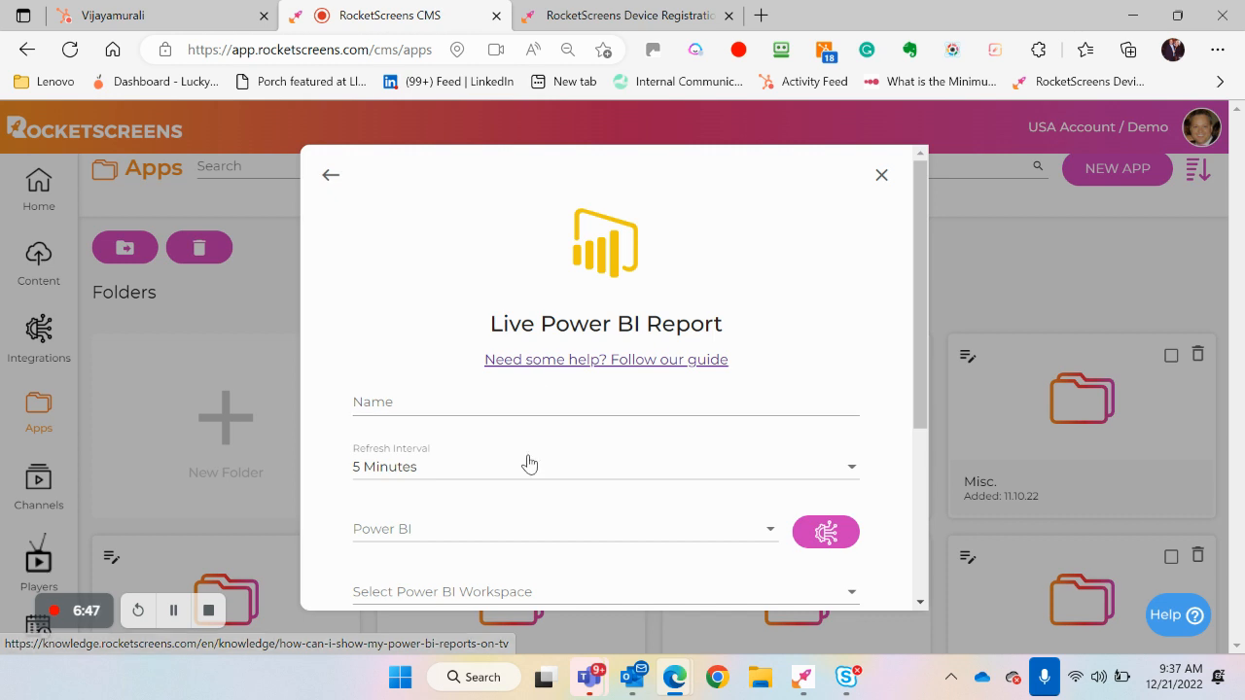
pyautogui.click(823, 536)
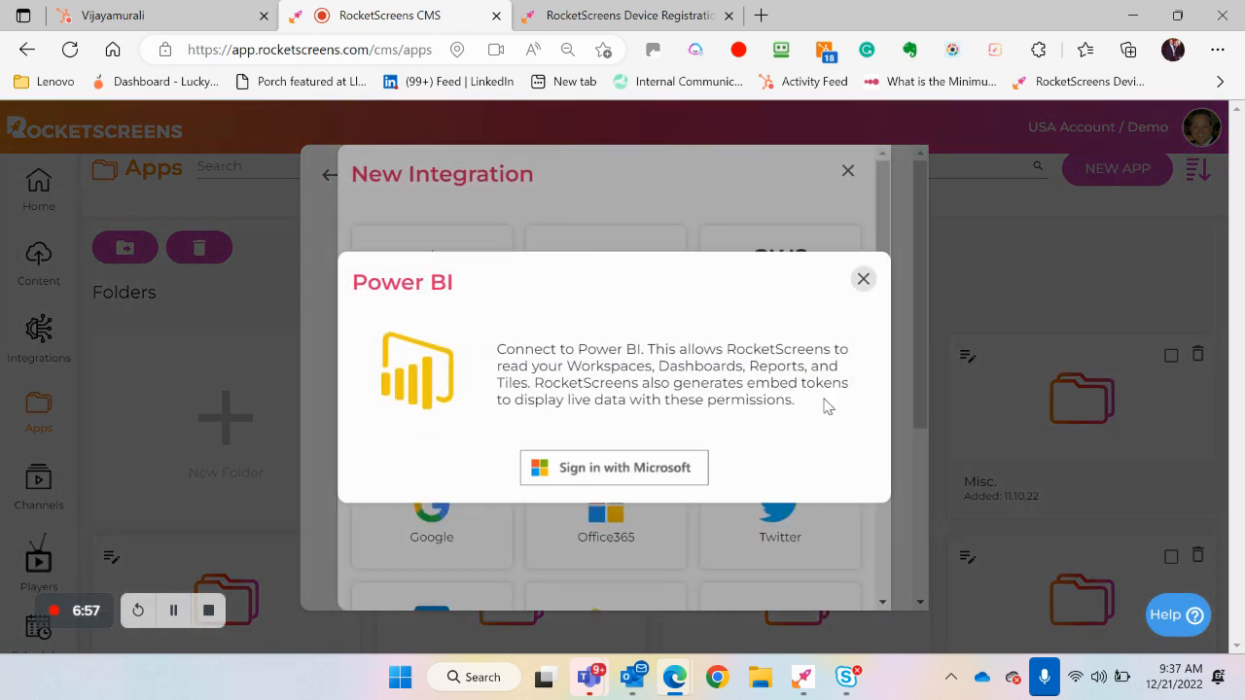
pyautogui.click(861, 279)
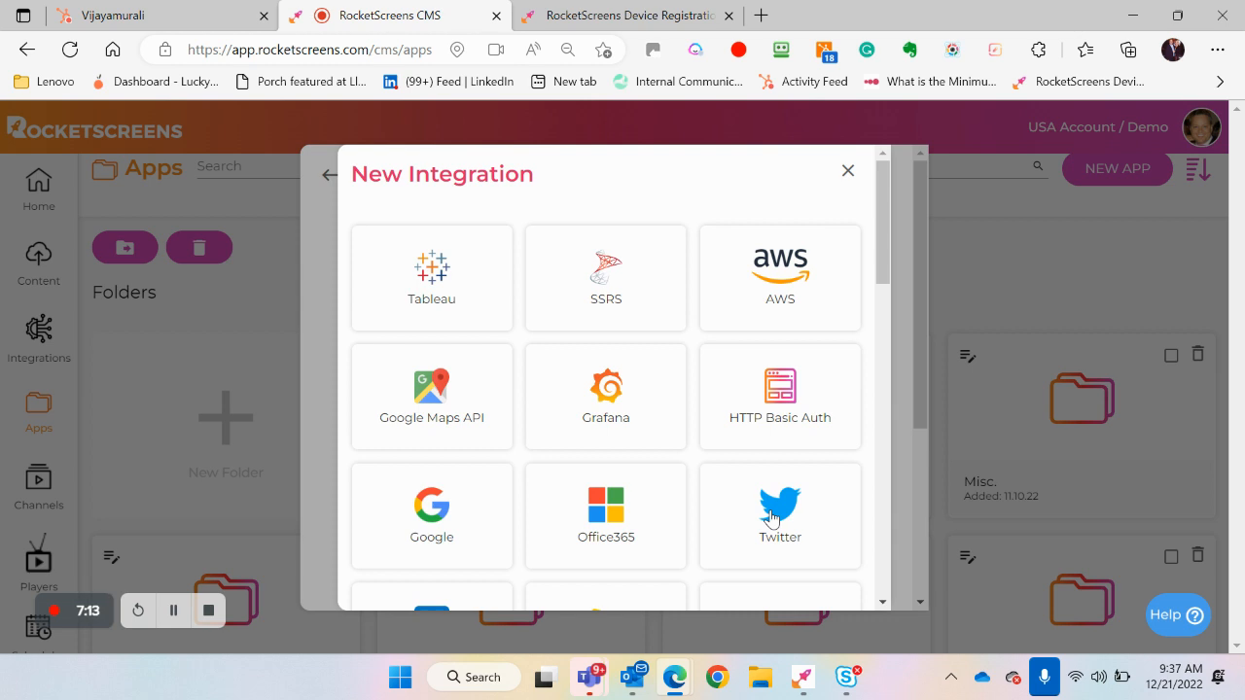
# Examine the services offered in the New Integration list, then close it and the Live Power BI Report form without saving
pyautogui.scroll(-2, 773, 511)
pyautogui.scroll(-1, 774, 494)
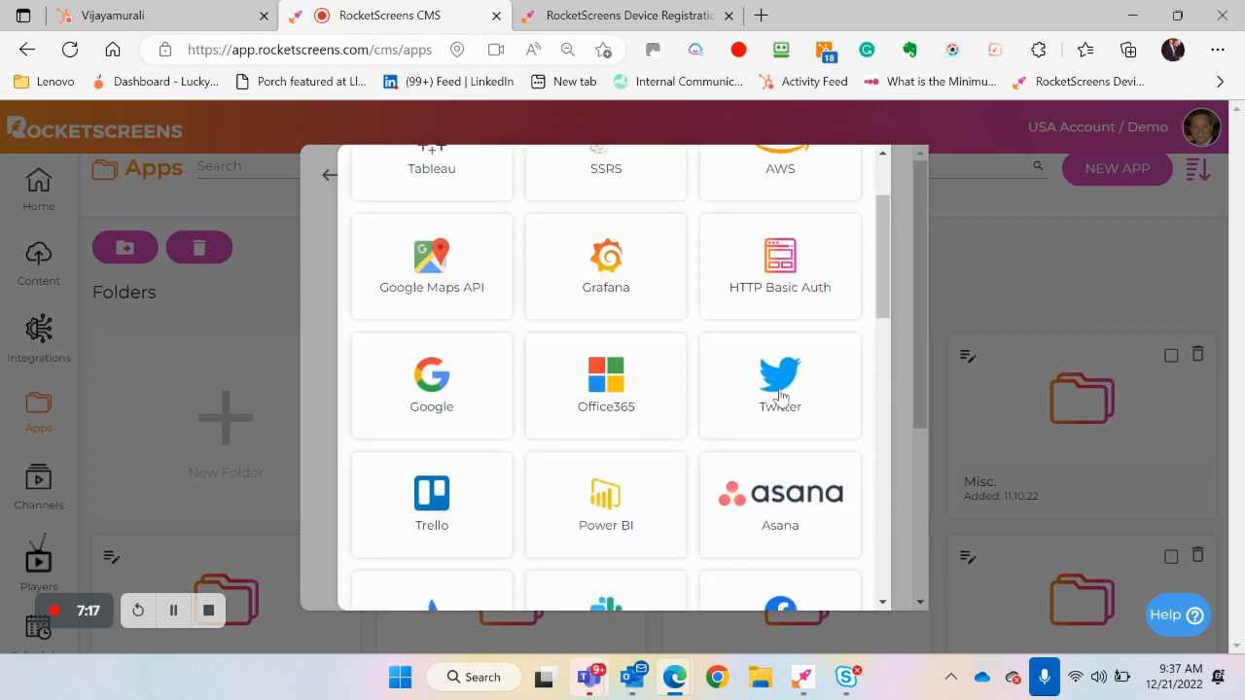
pyautogui.scroll(-2, 764, 451)
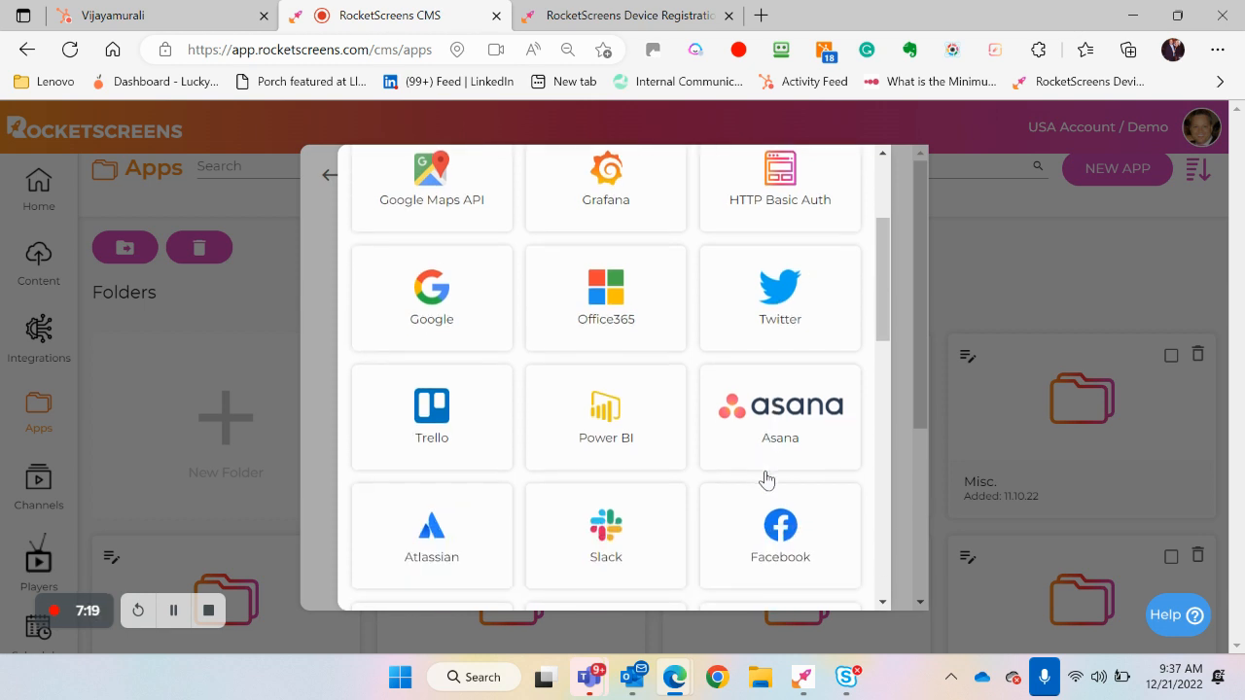
pyautogui.scroll(-4, 716, 525)
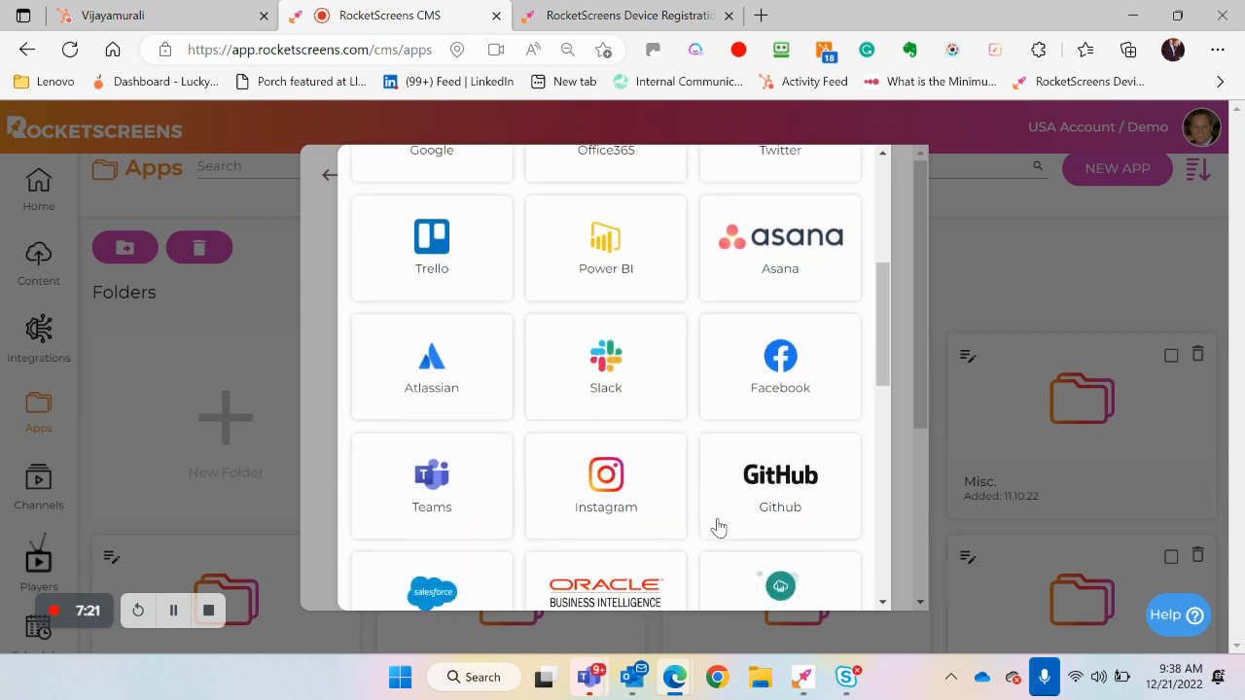
pyautogui.scroll(-5, 716, 526)
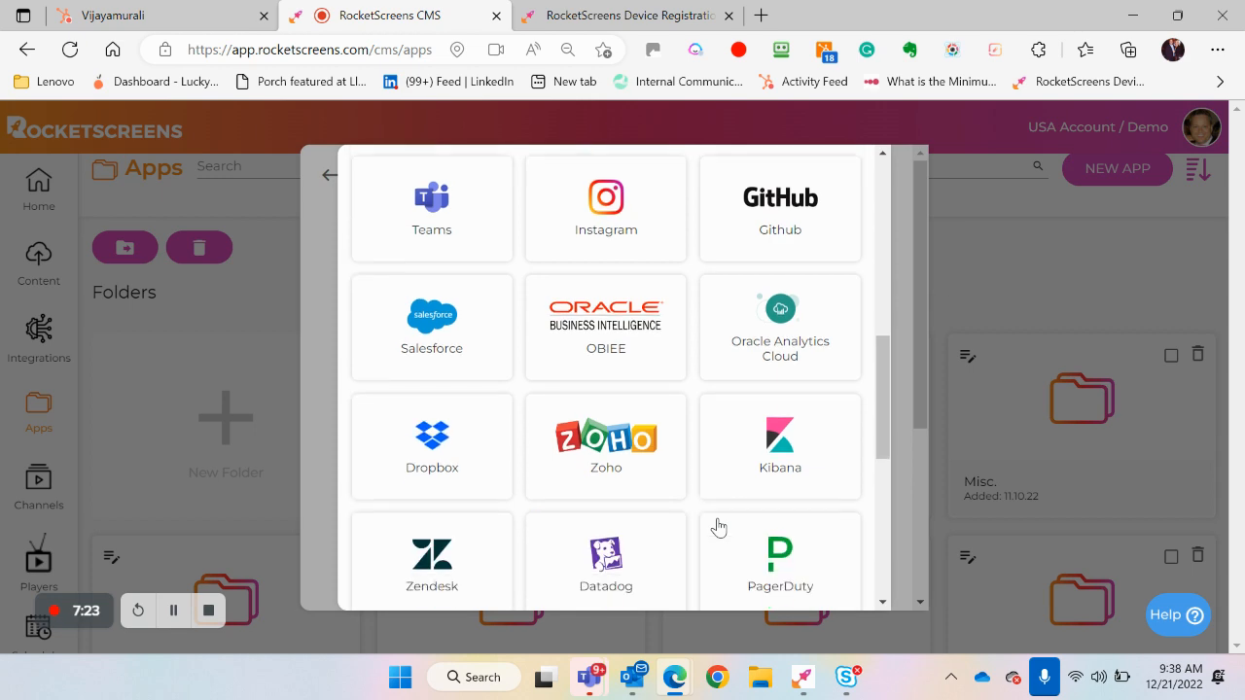
pyautogui.scroll(-5, 716, 525)
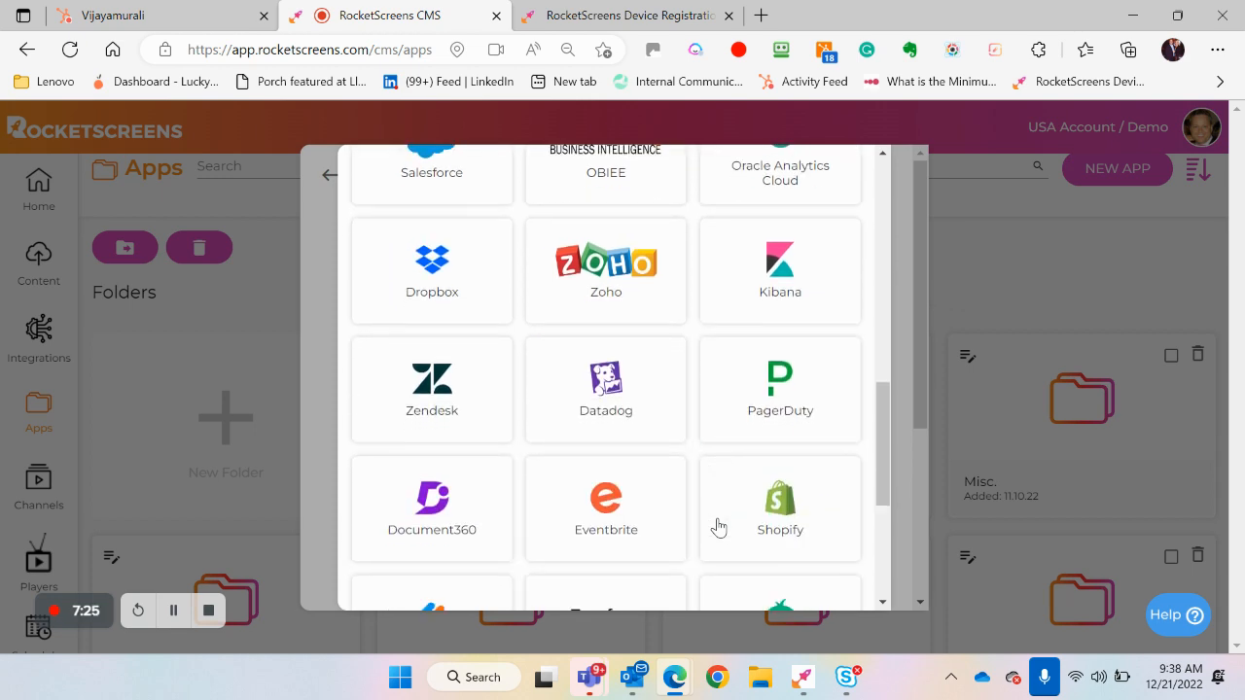
pyautogui.scroll(-2, 717, 526)
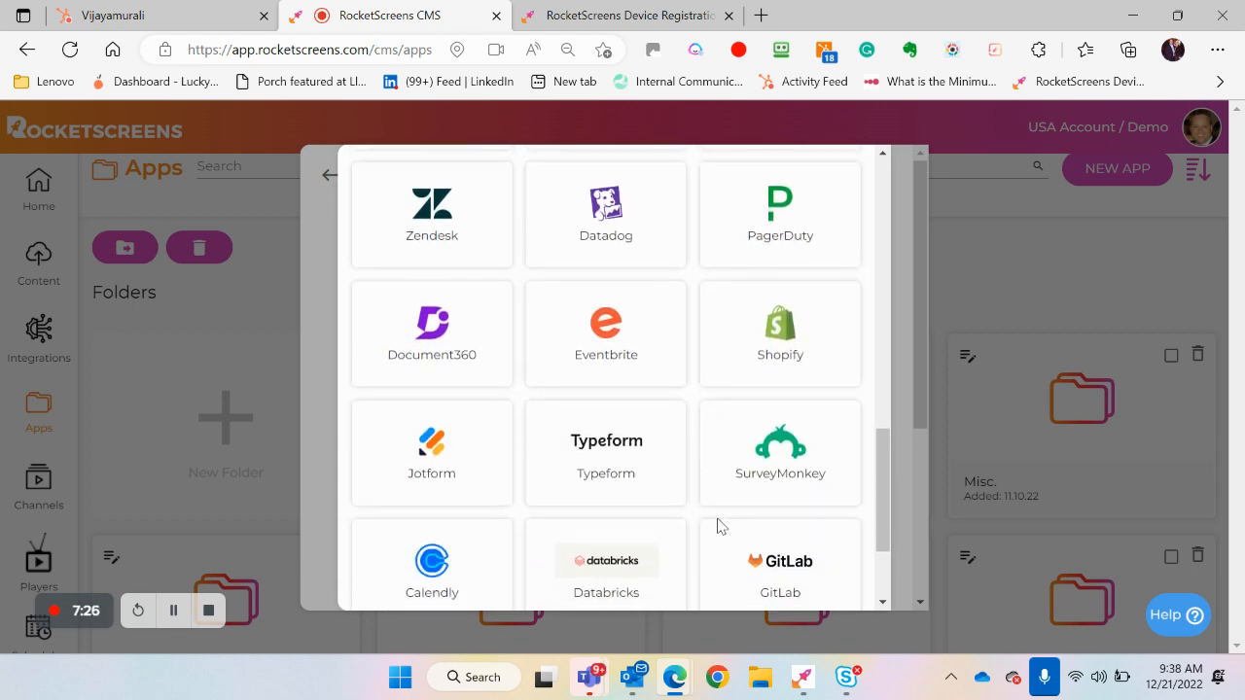
pyautogui.click(897, 238)
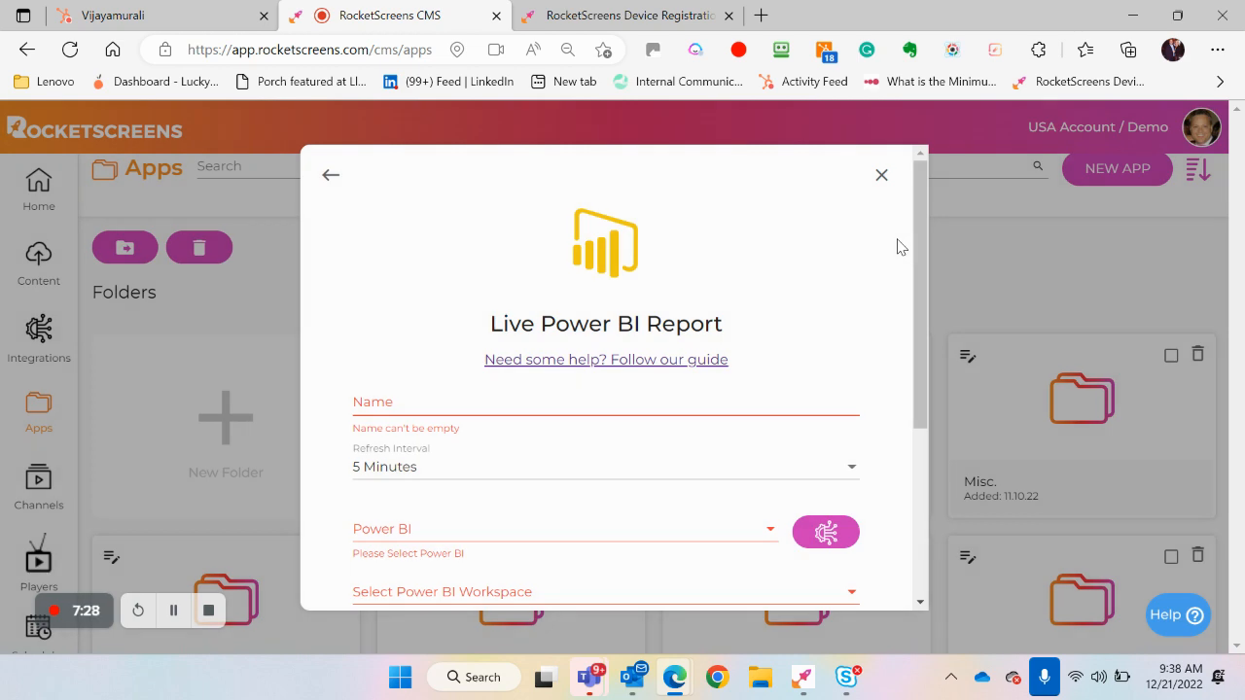
pyautogui.click(881, 173)
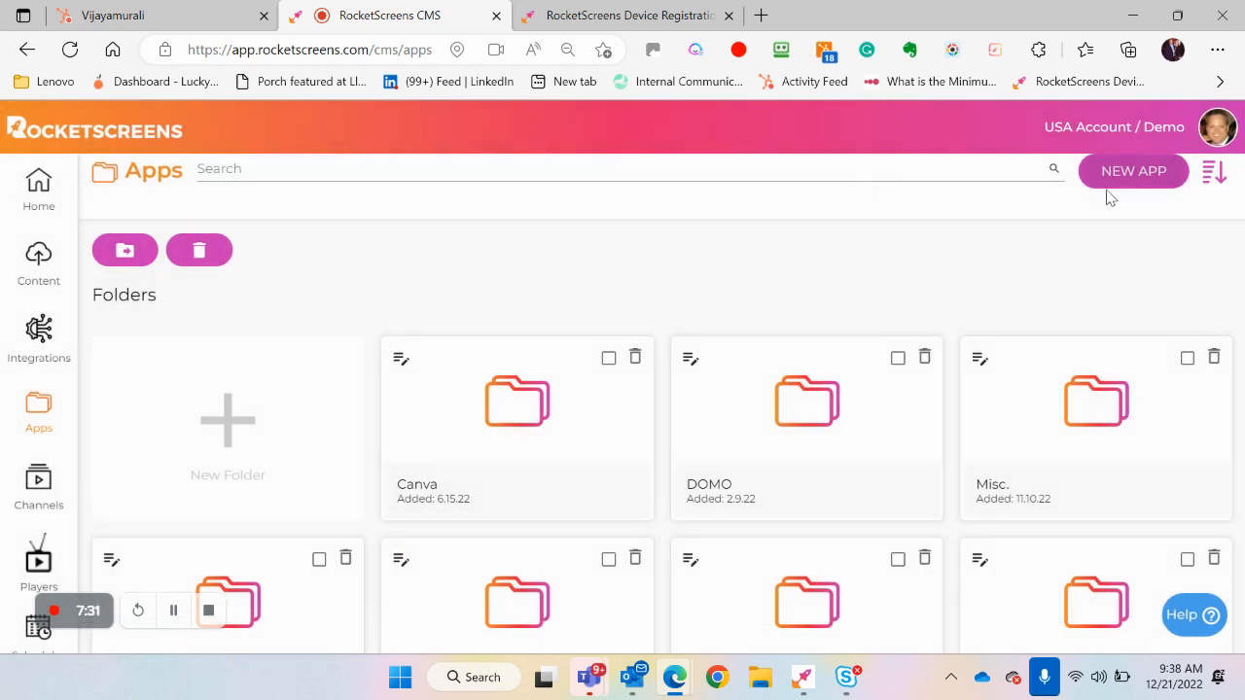
# Start another new app and open the Asana Projects setup form
pyautogui.click(1112, 184)
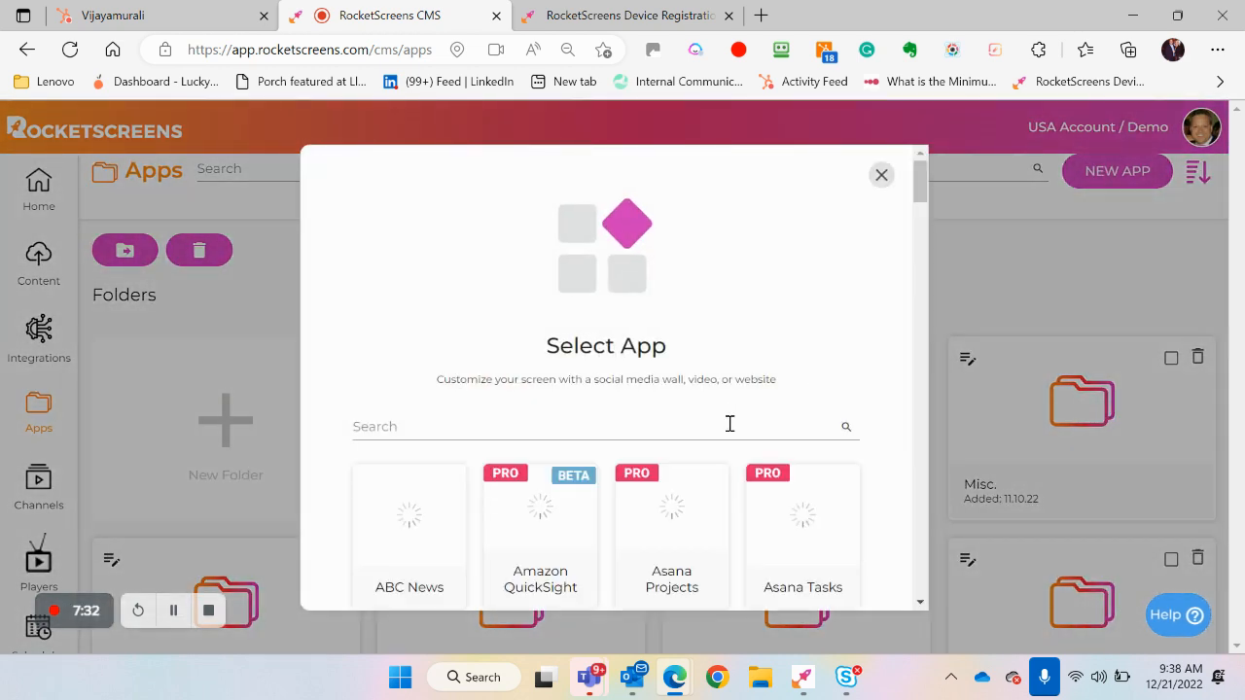
pyautogui.click(686, 525)
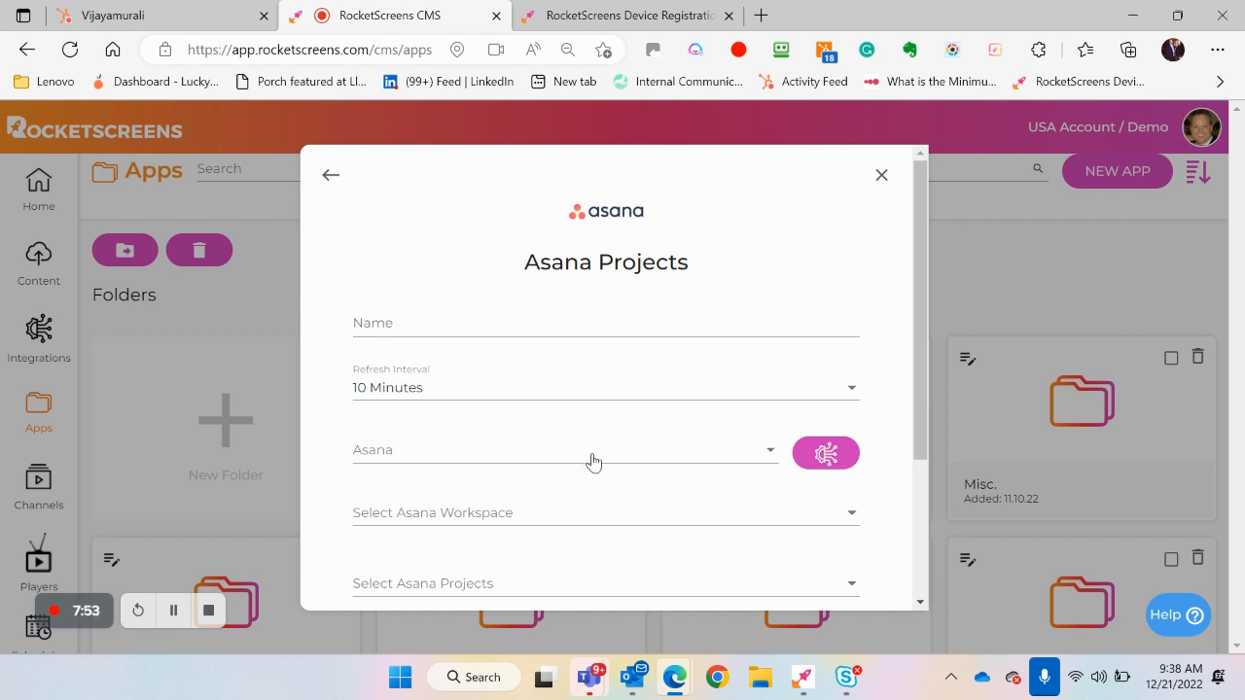
# Examine the Asana Projects form's fields, refresh interval choices and display options, then close it without saving
pyautogui.scroll(-1, 592, 461)
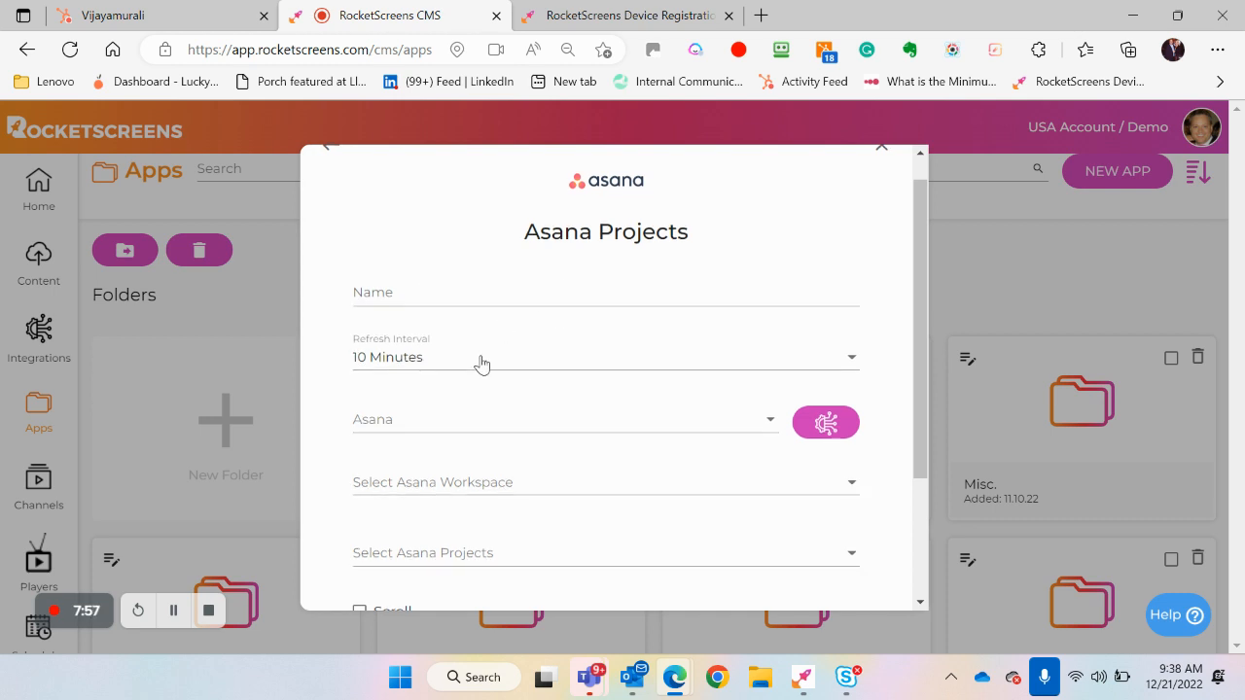
pyautogui.scroll(-1, 481, 365)
pyautogui.scroll(-1, 481, 365)
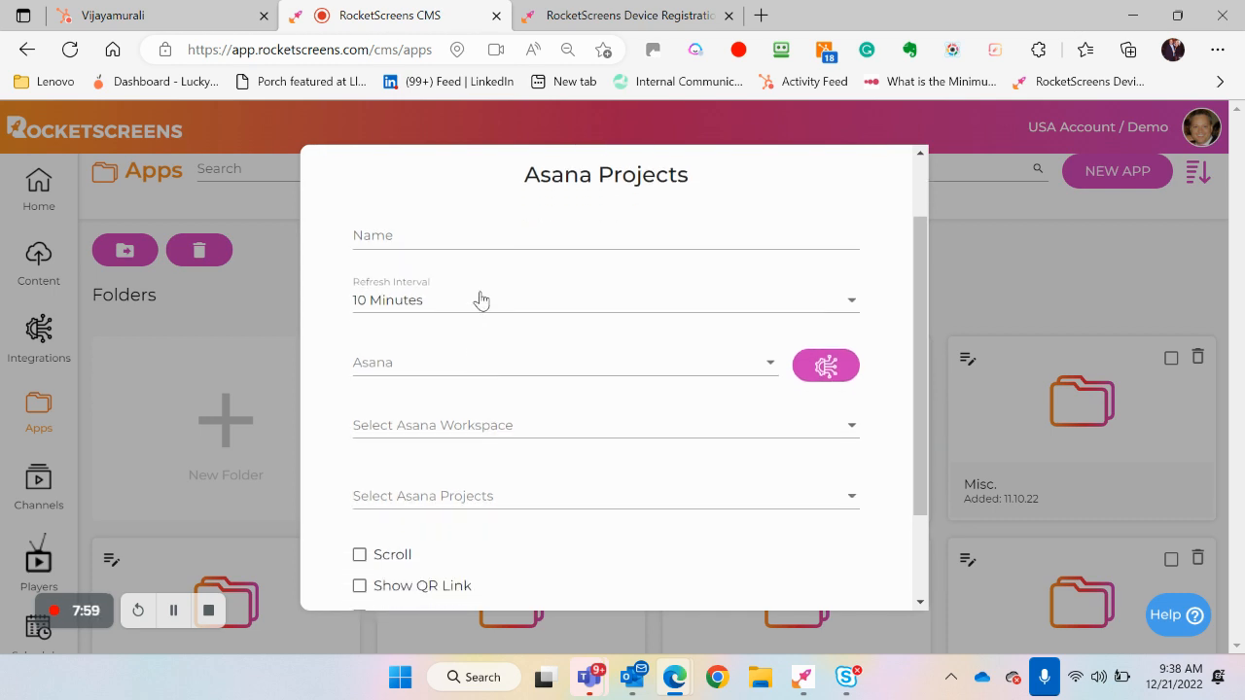
pyautogui.click(540, 308)
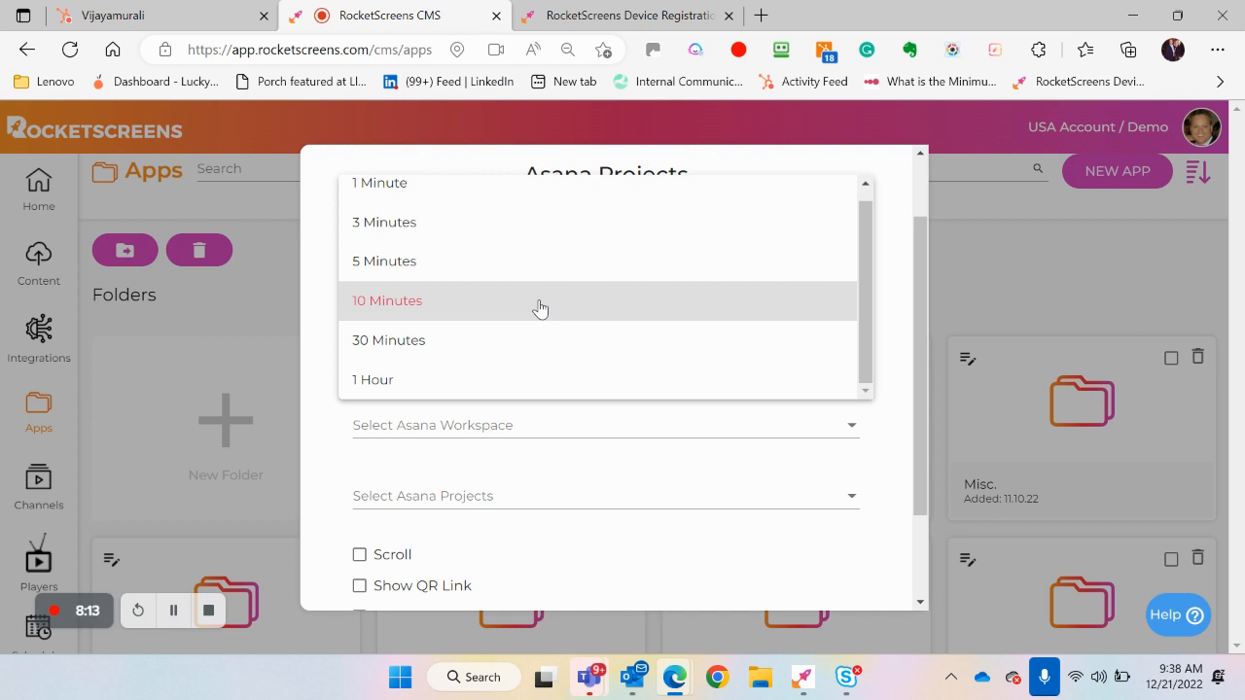
pyautogui.click(886, 317)
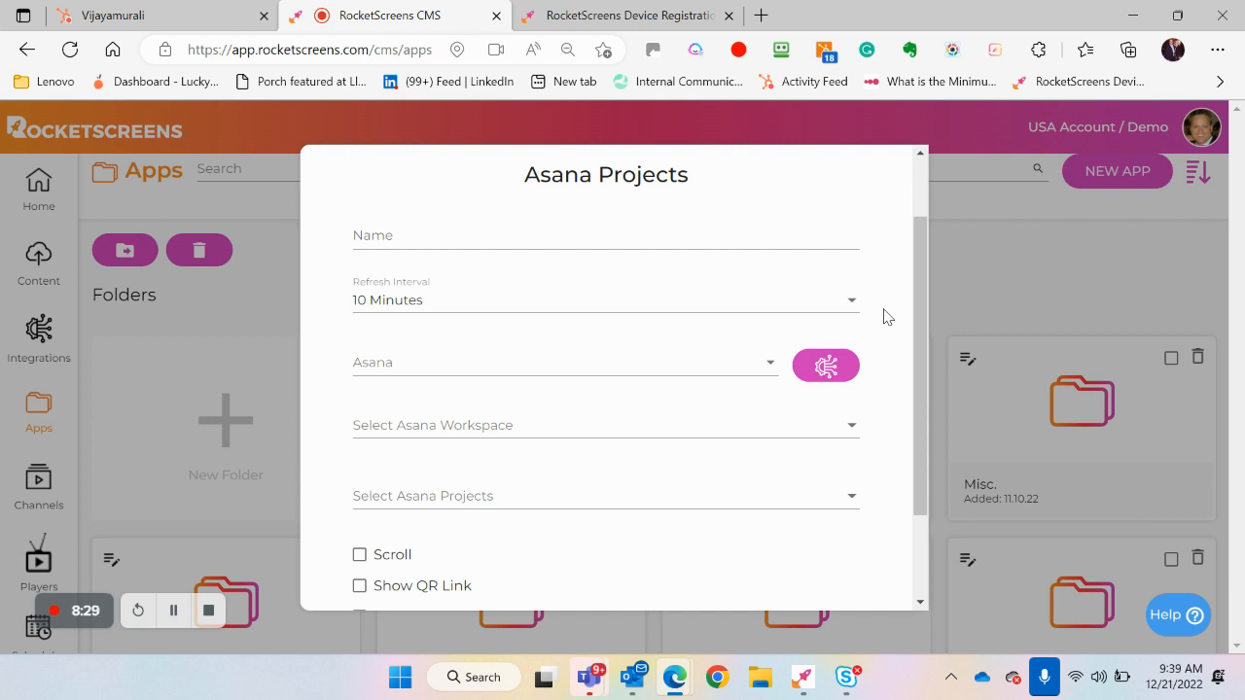
pyautogui.scroll(-1, 887, 317)
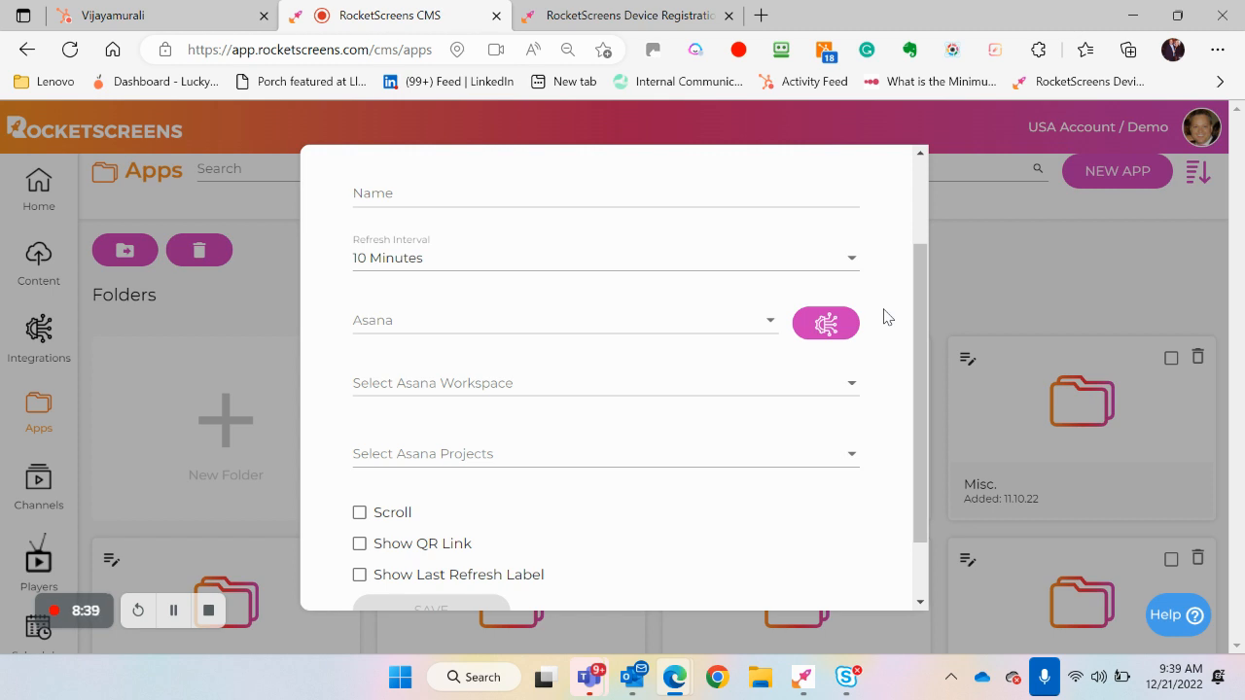
pyautogui.scroll(-1, 885, 317)
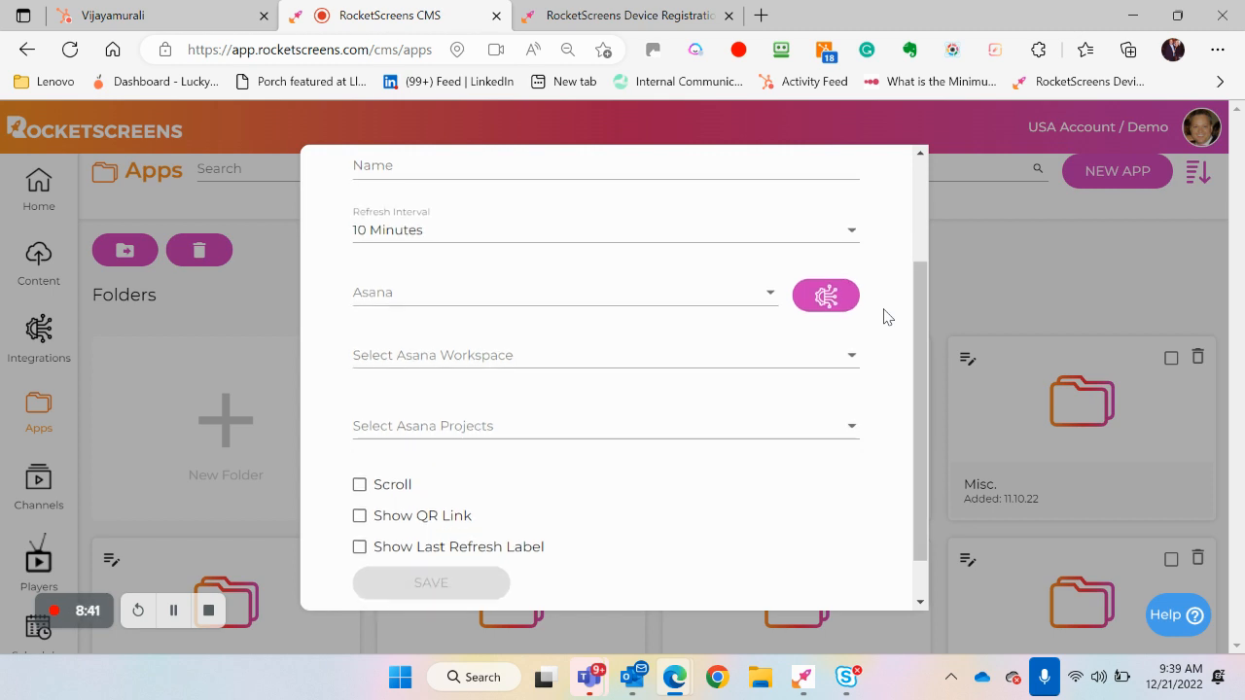
pyautogui.scroll(-2, 885, 317)
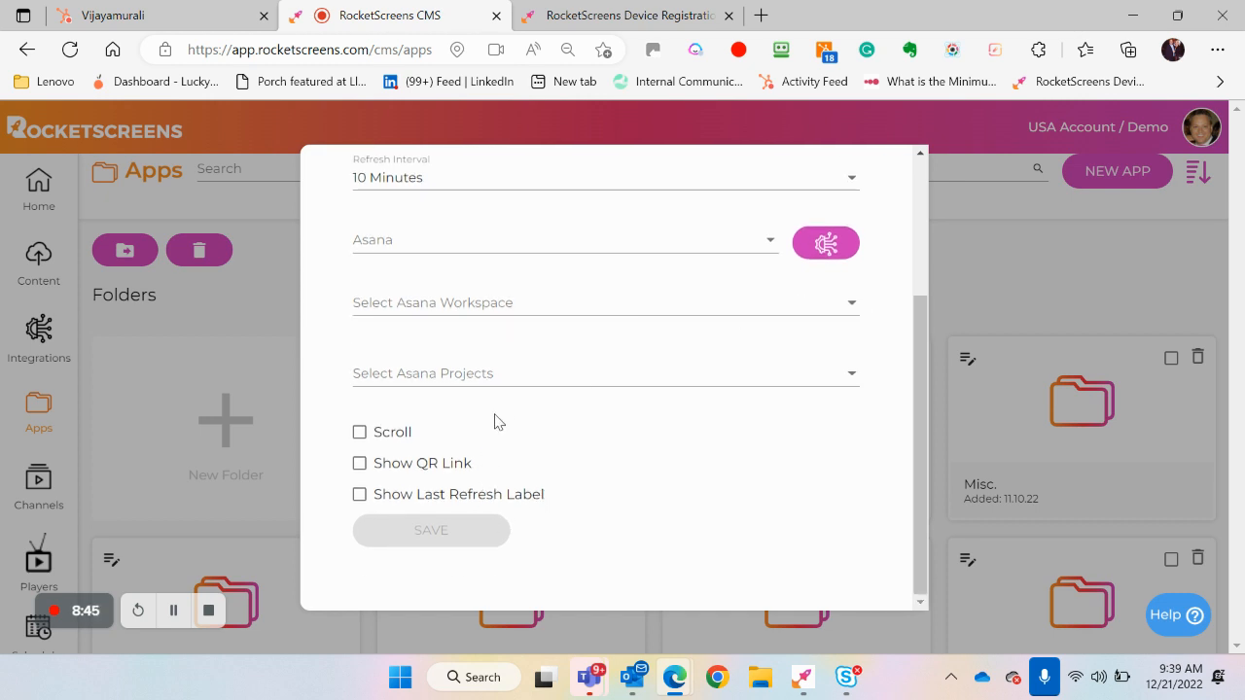
pyautogui.scroll(8, 503, 408)
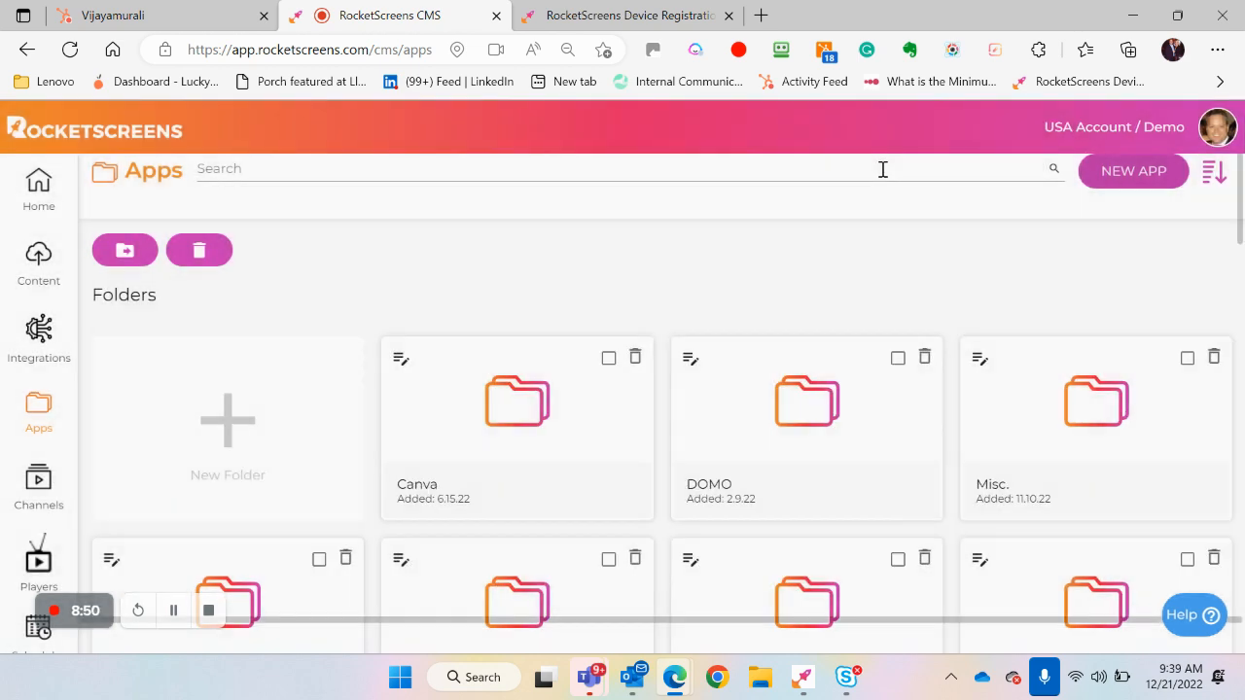
pyautogui.click(882, 176)
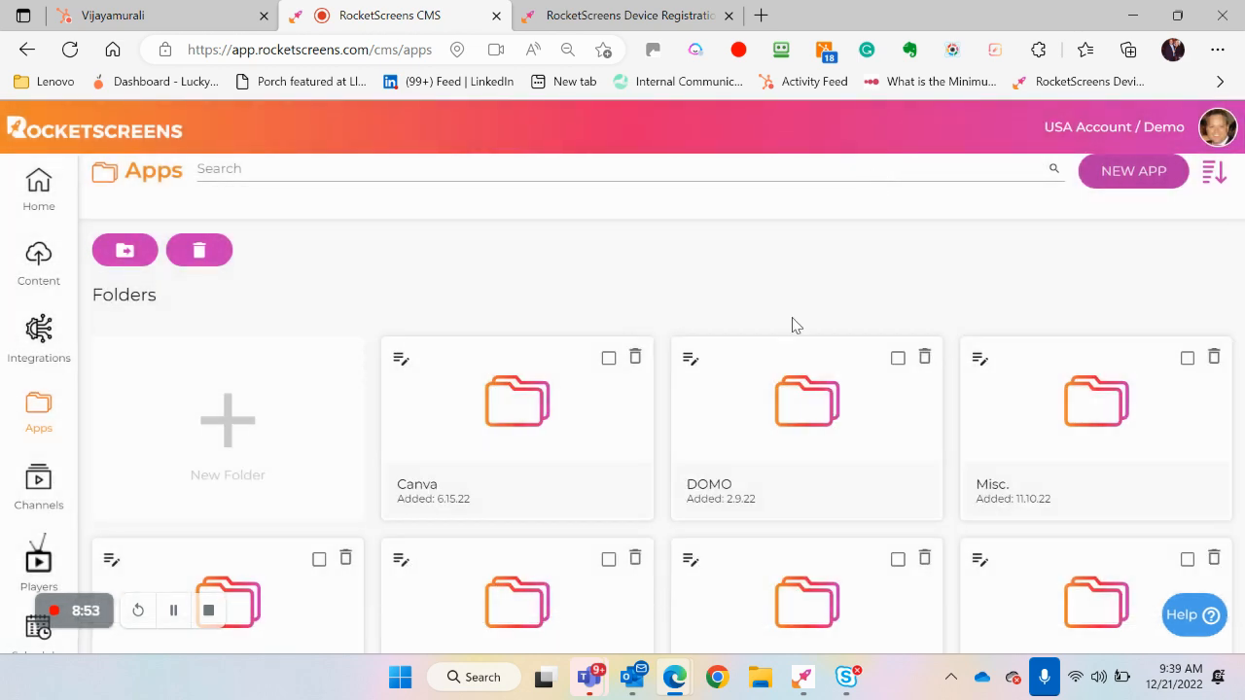
# Open the Power BI folder in Apps and preview the Example Dashboard app
pyautogui.scroll(-2, 793, 322)
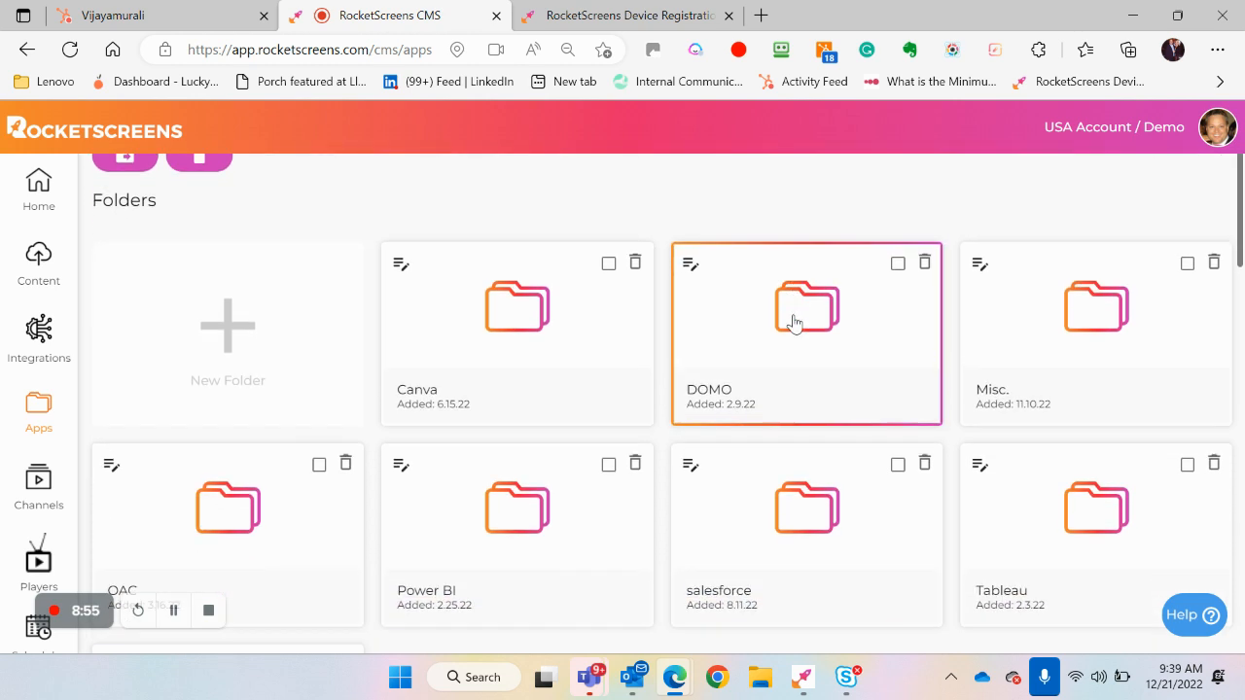
pyautogui.scroll(1, 793, 322)
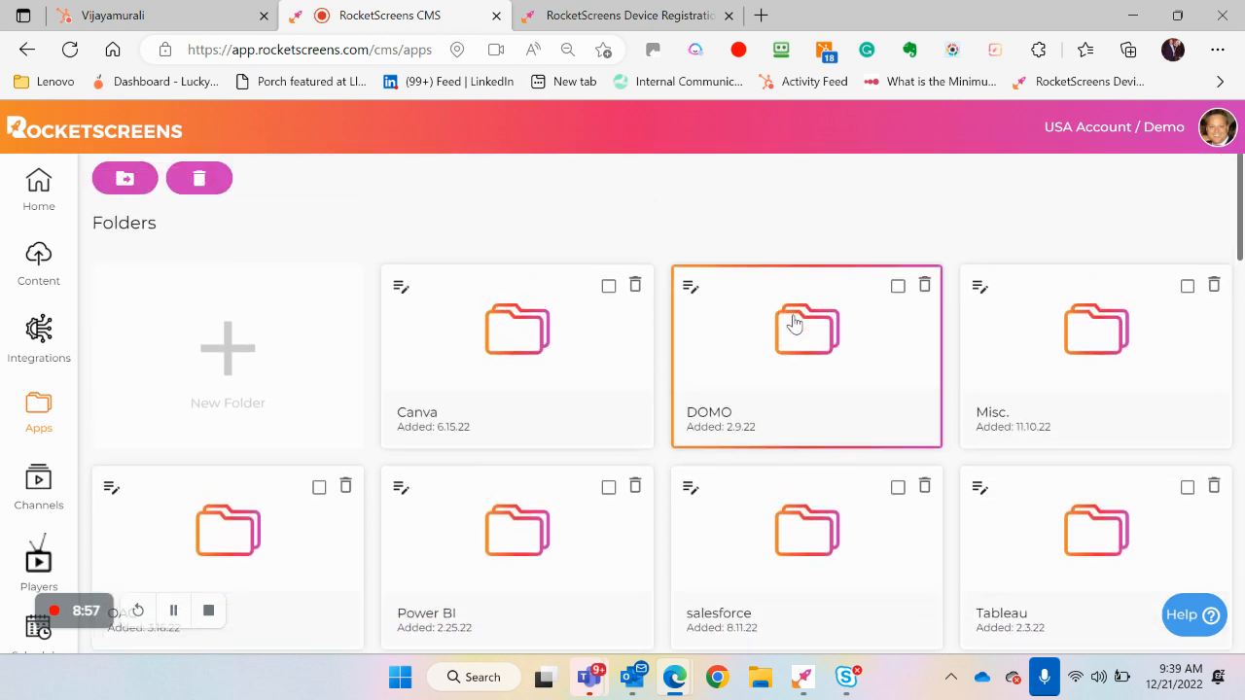
pyautogui.scroll(-1, 793, 322)
pyautogui.scroll(-1, 793, 324)
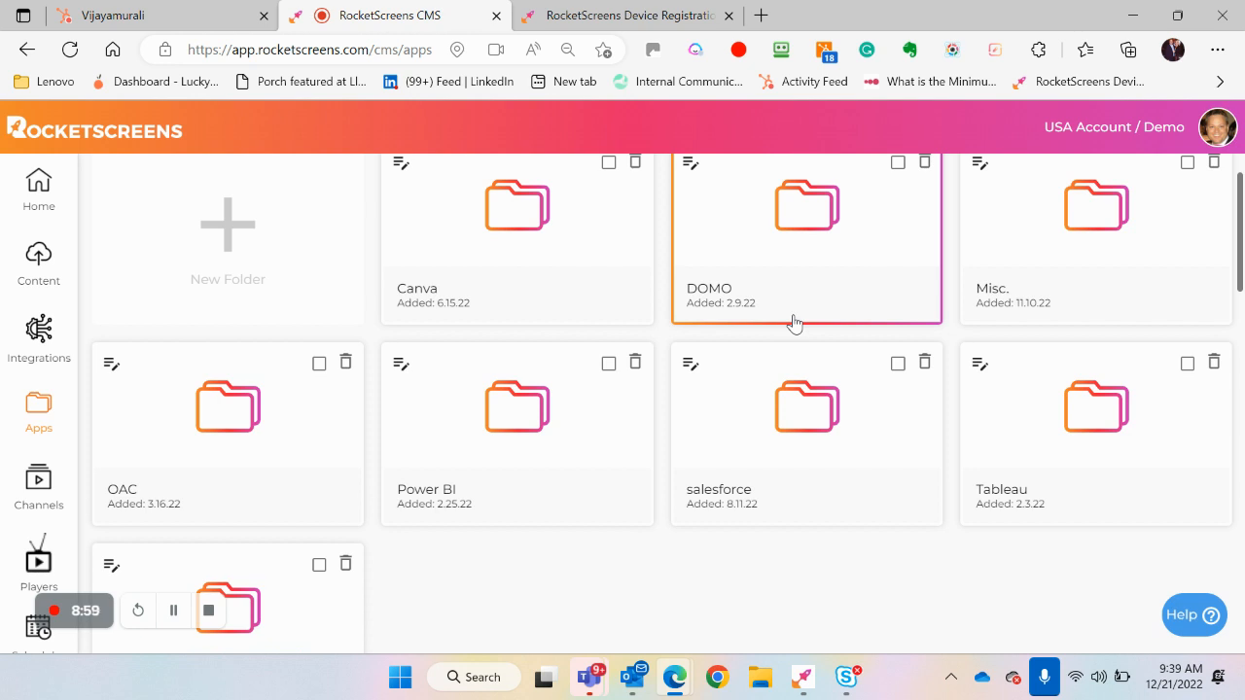
pyautogui.click(492, 421)
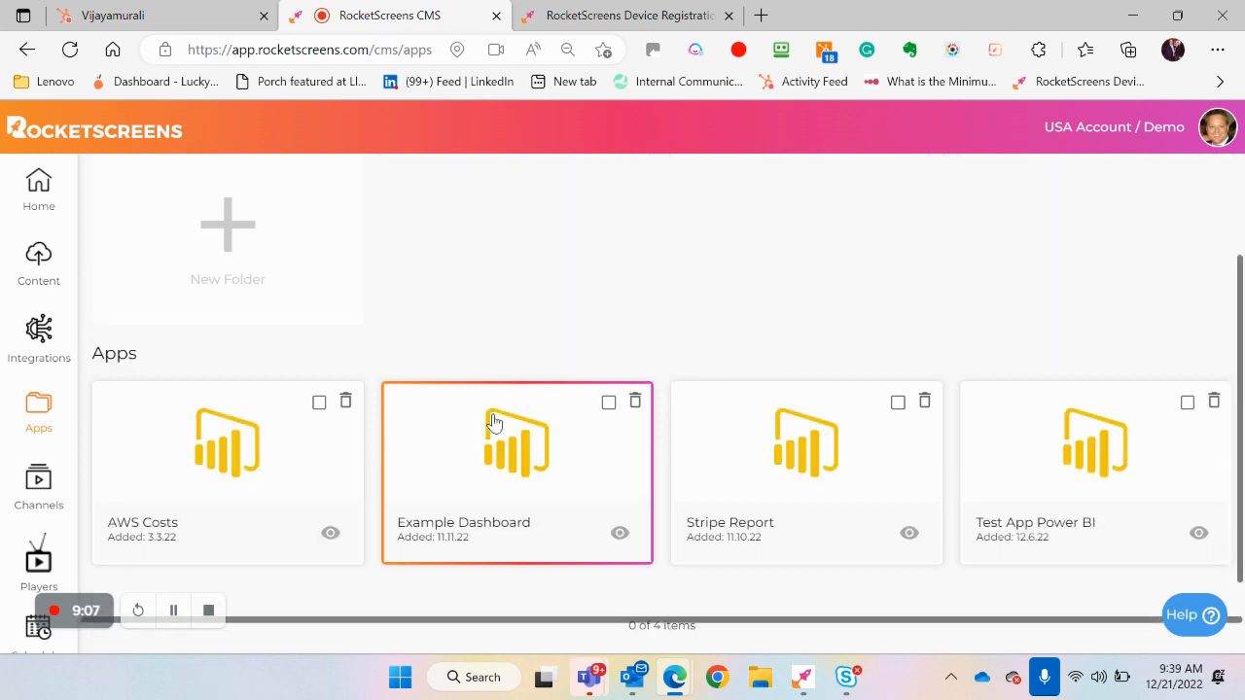
pyautogui.scroll(-1, 492, 420)
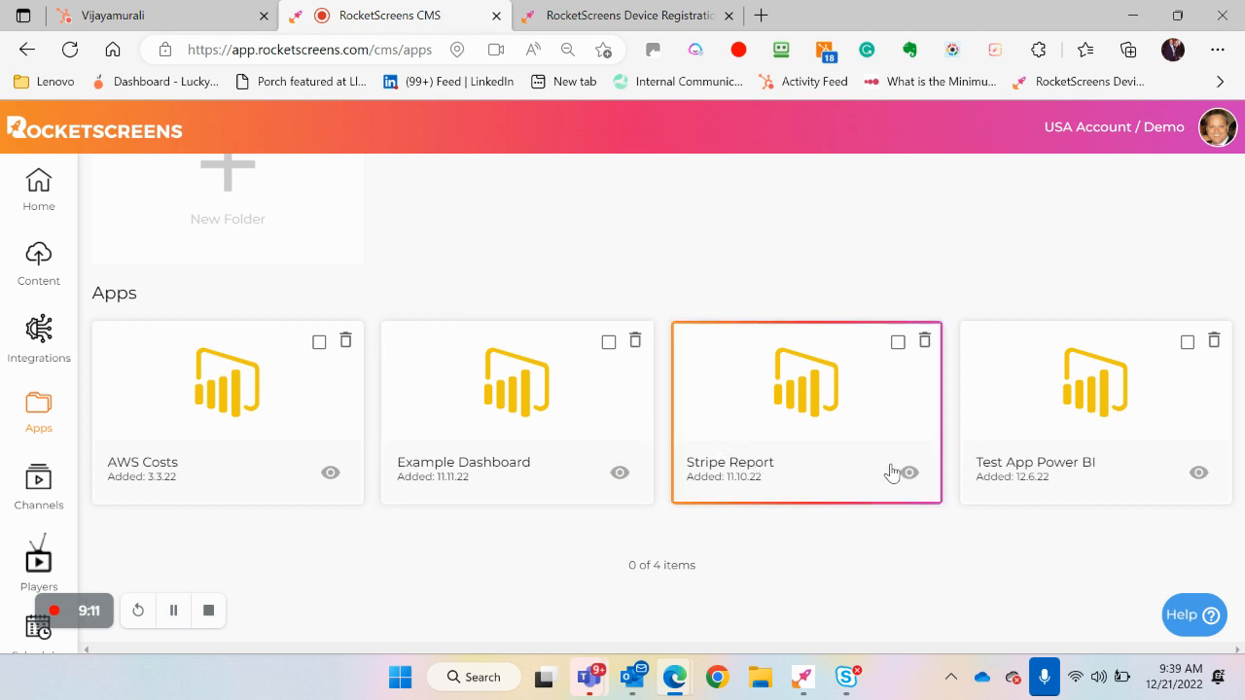
pyautogui.click(619, 475)
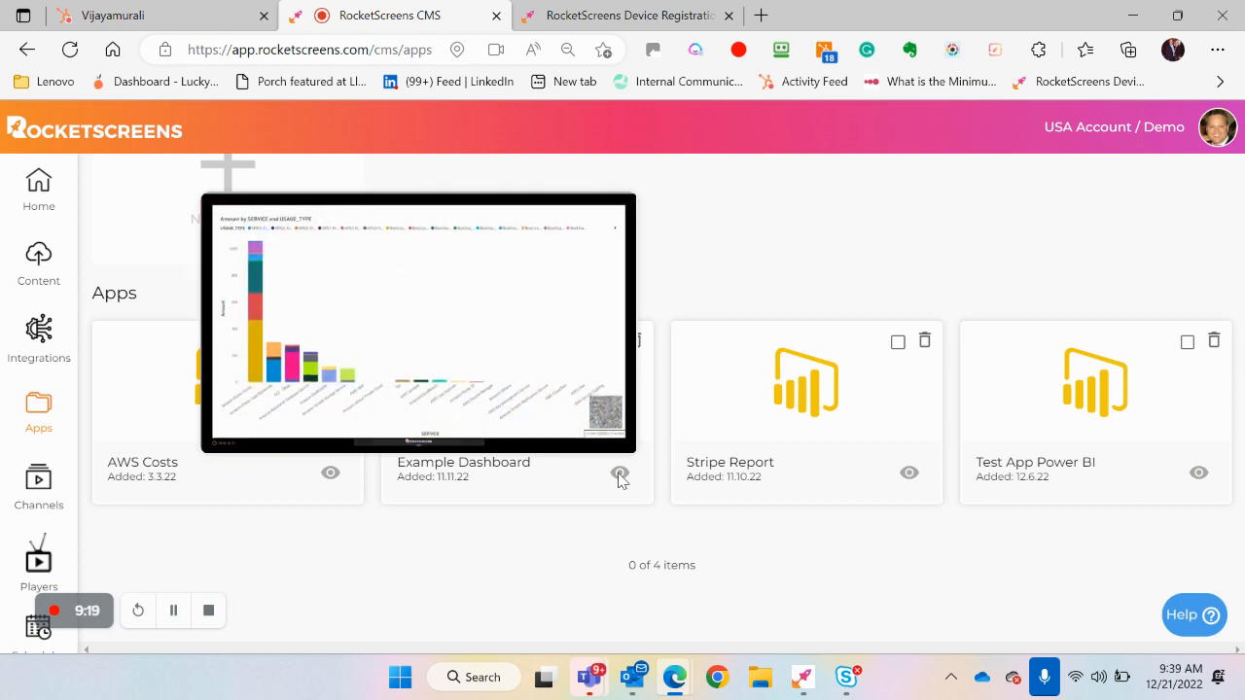
# Open the Example Dashboard app's settings, review its workspace, report, page time and display options, then close them without saving
pyautogui.click(516, 392)
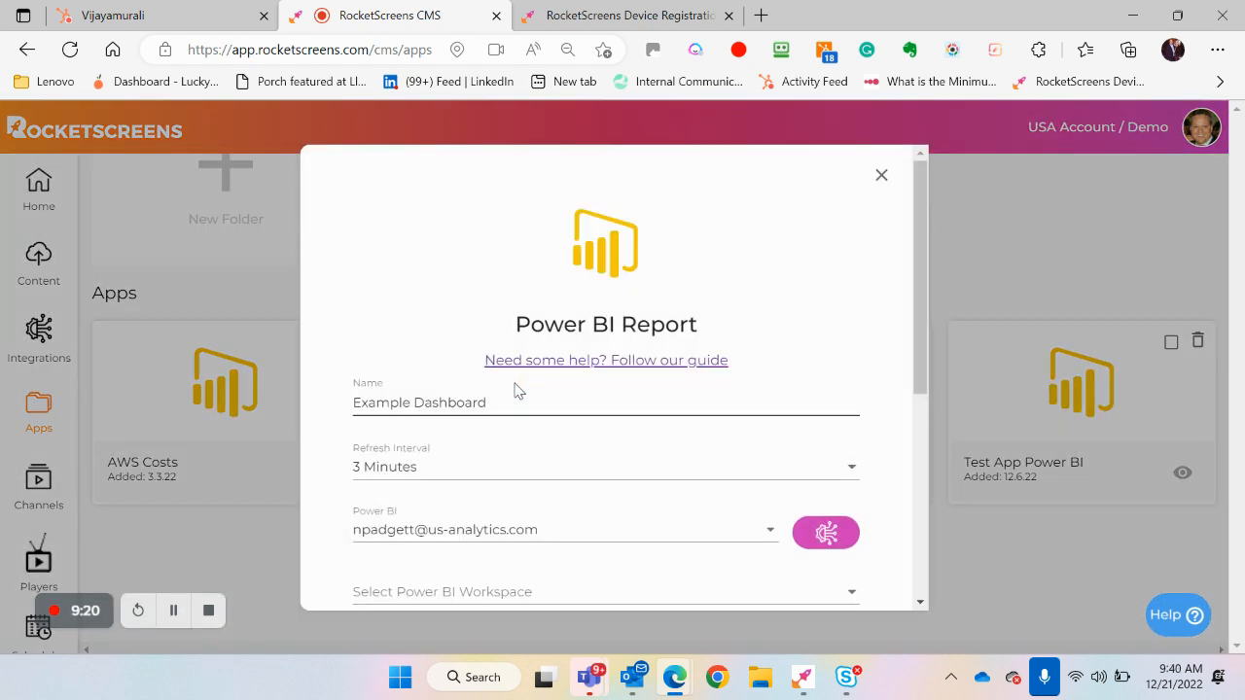
pyautogui.scroll(-1, 408, 283)
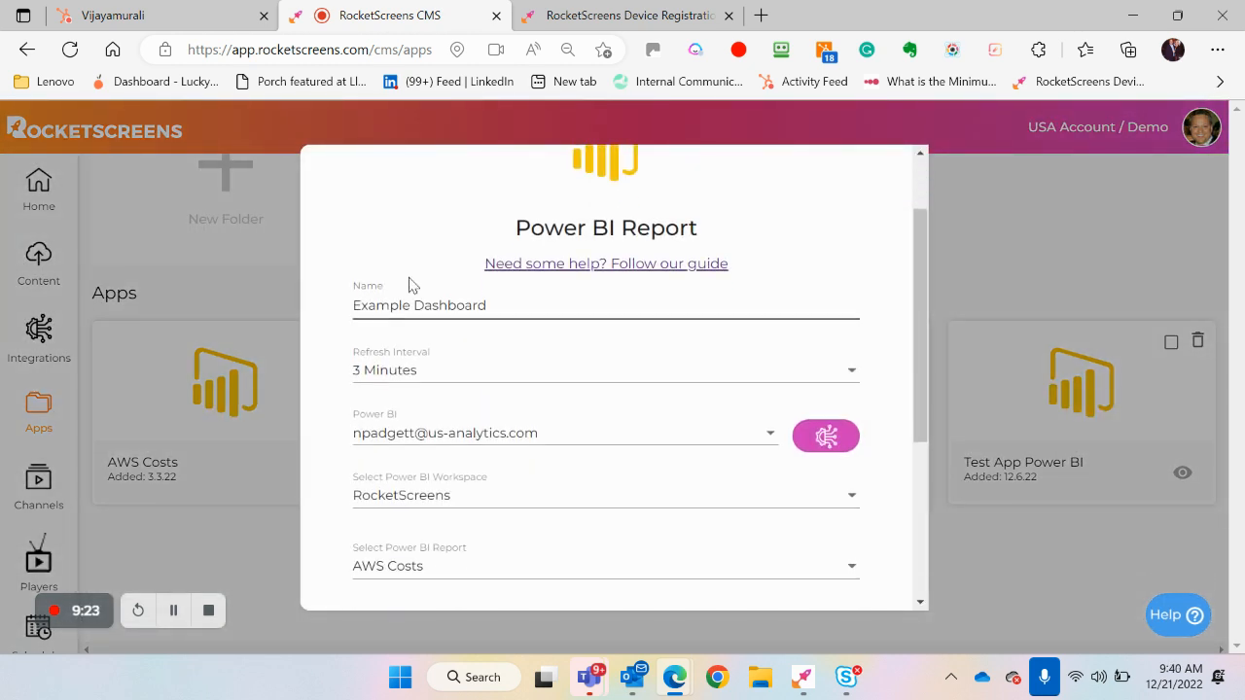
pyautogui.scroll(-1, 320, 422)
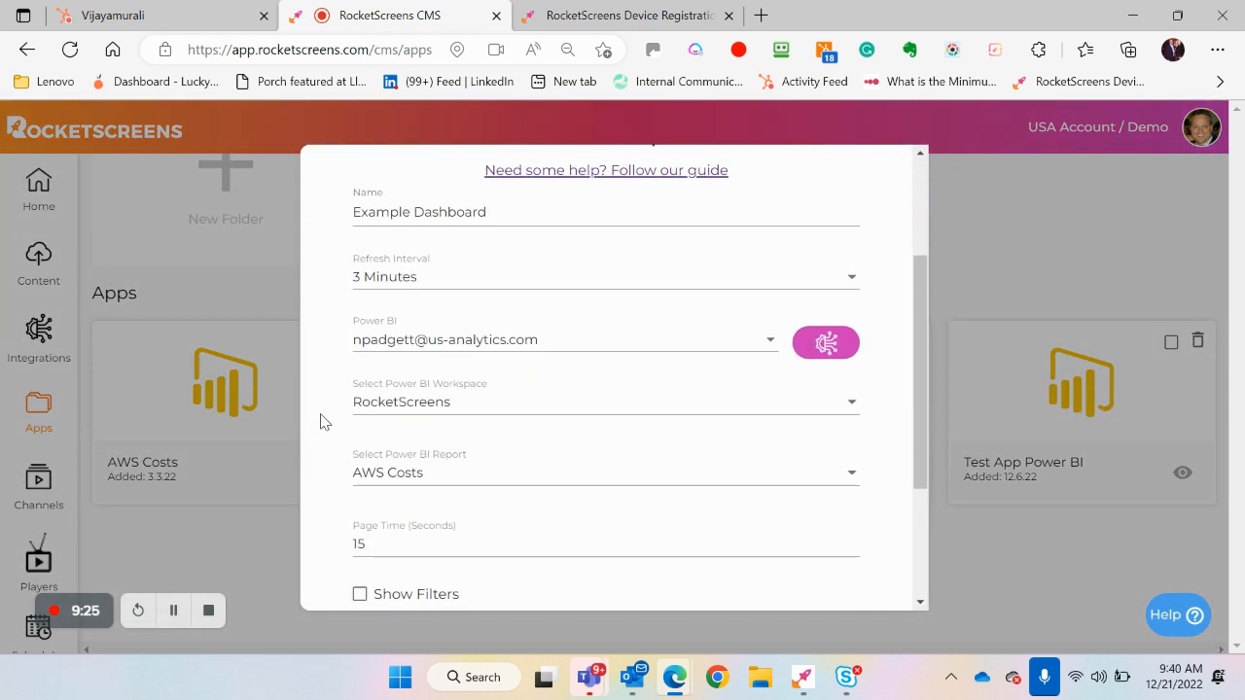
pyautogui.scroll(-1, 324, 422)
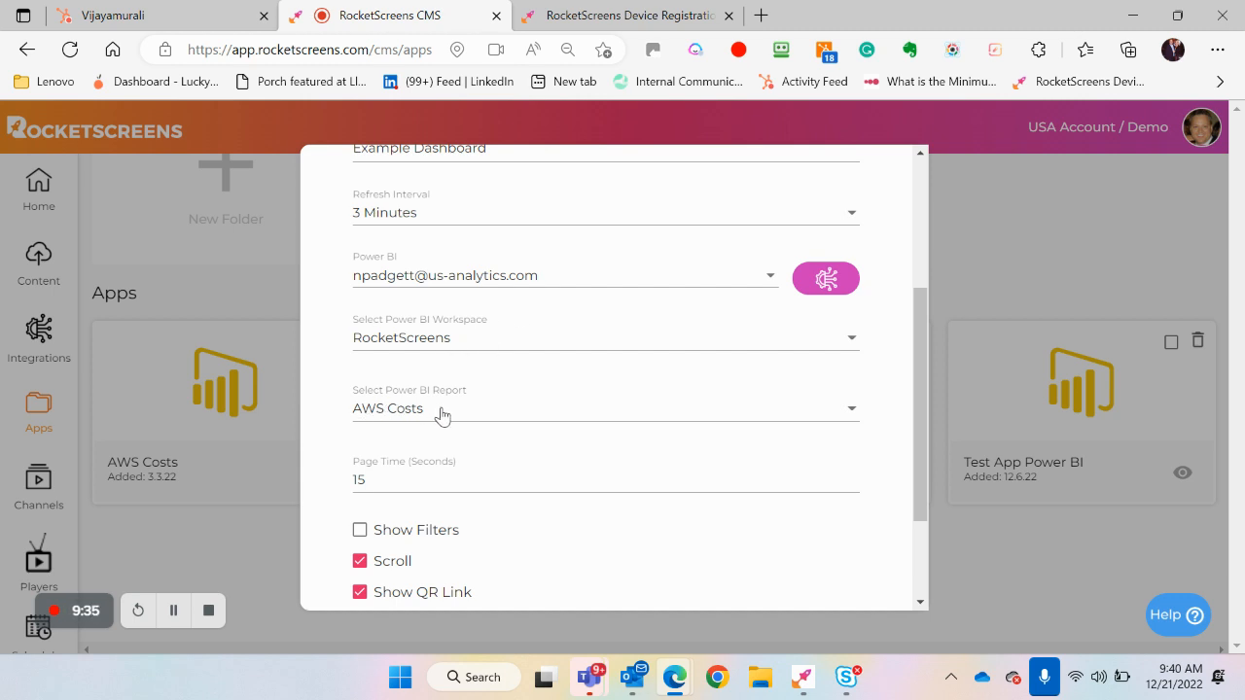
pyautogui.scroll(-1, 335, 465)
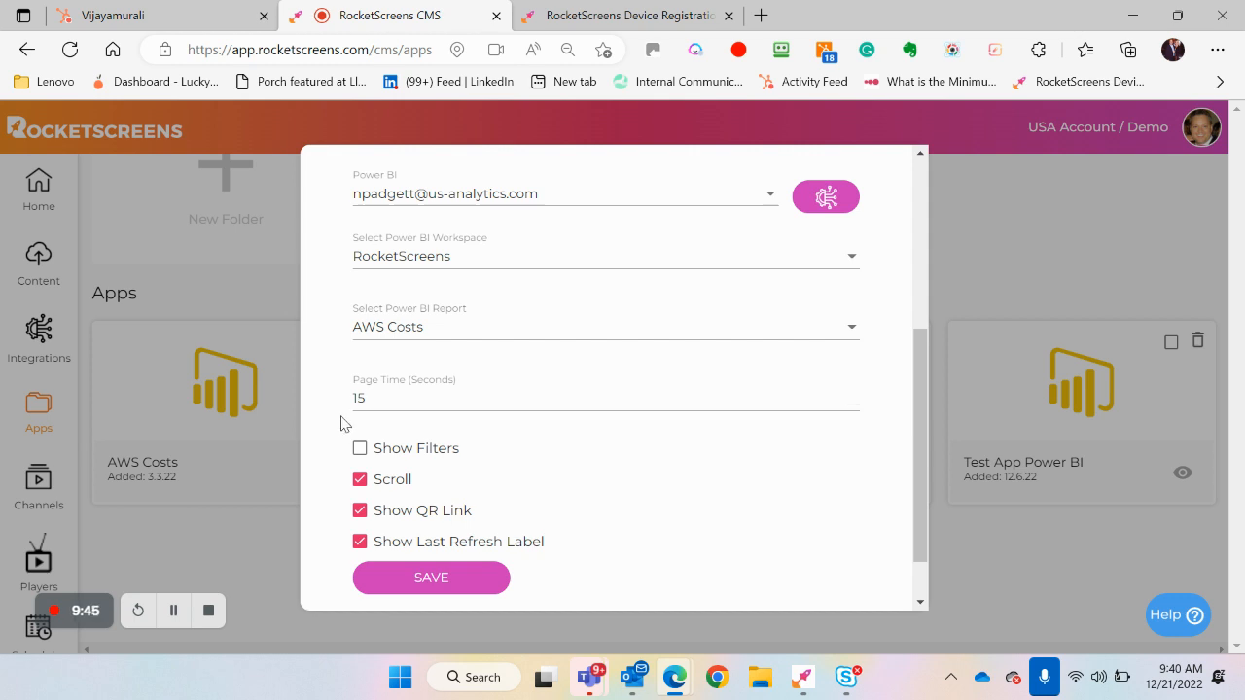
pyautogui.scroll(-1, 327, 425)
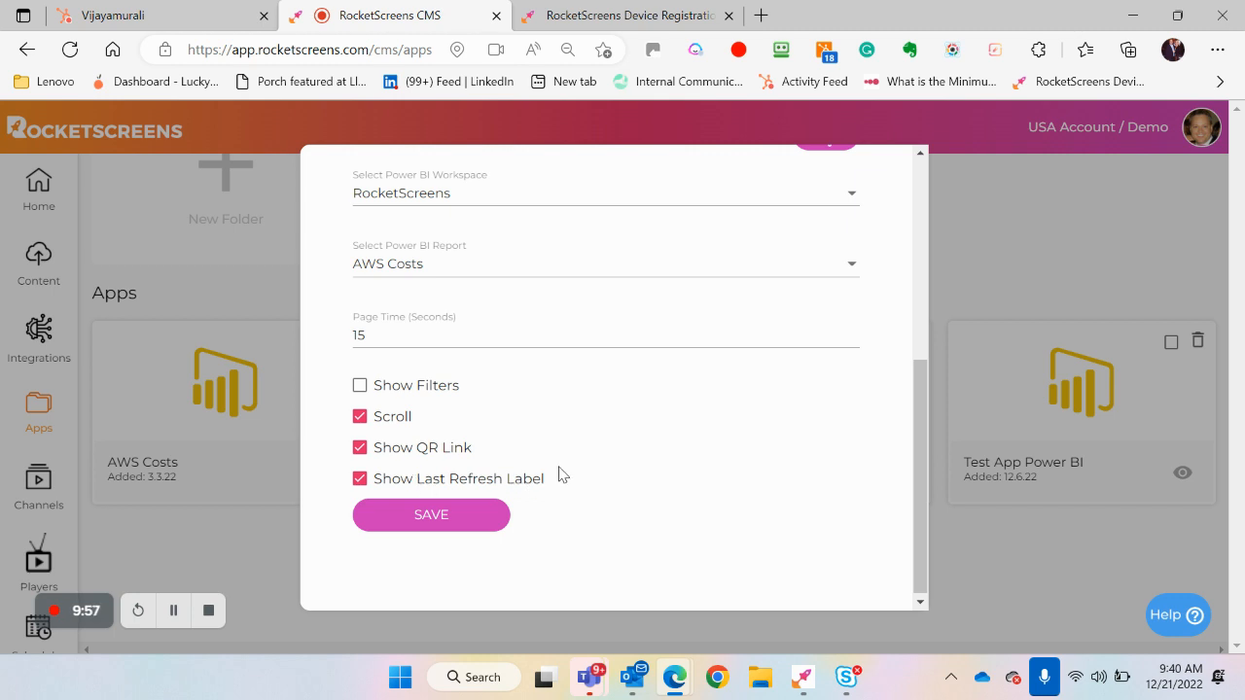
pyautogui.scroll(10, 559, 475)
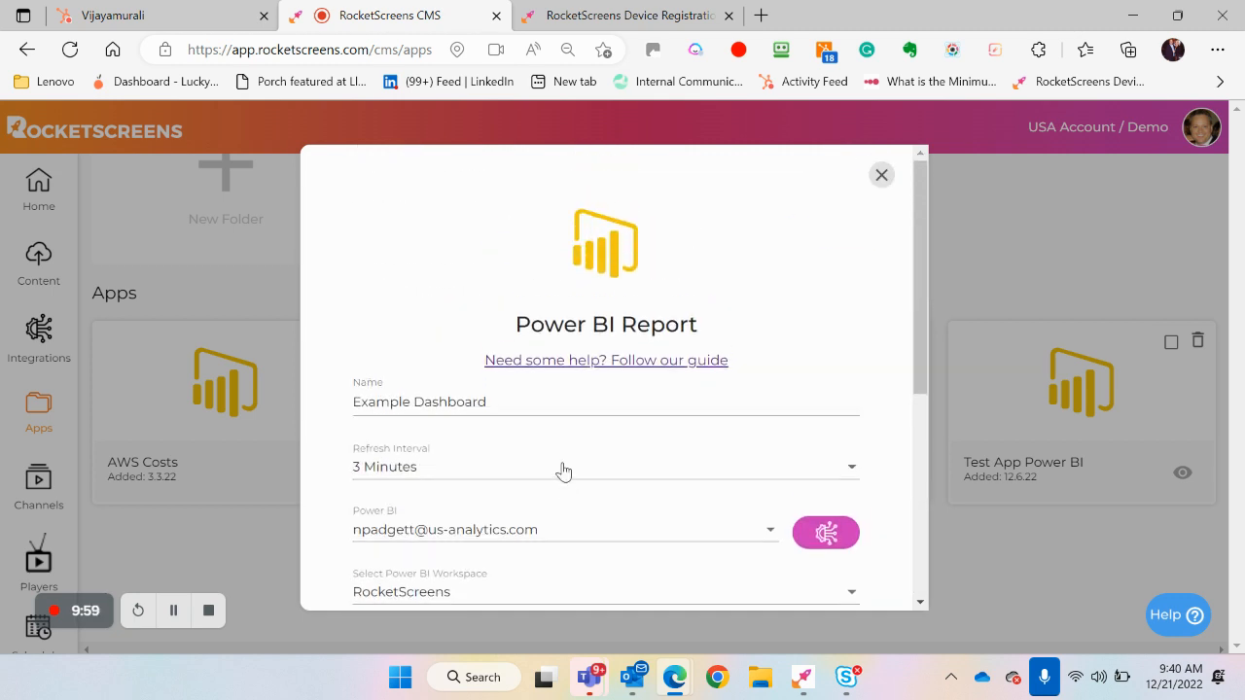
pyautogui.click(882, 176)
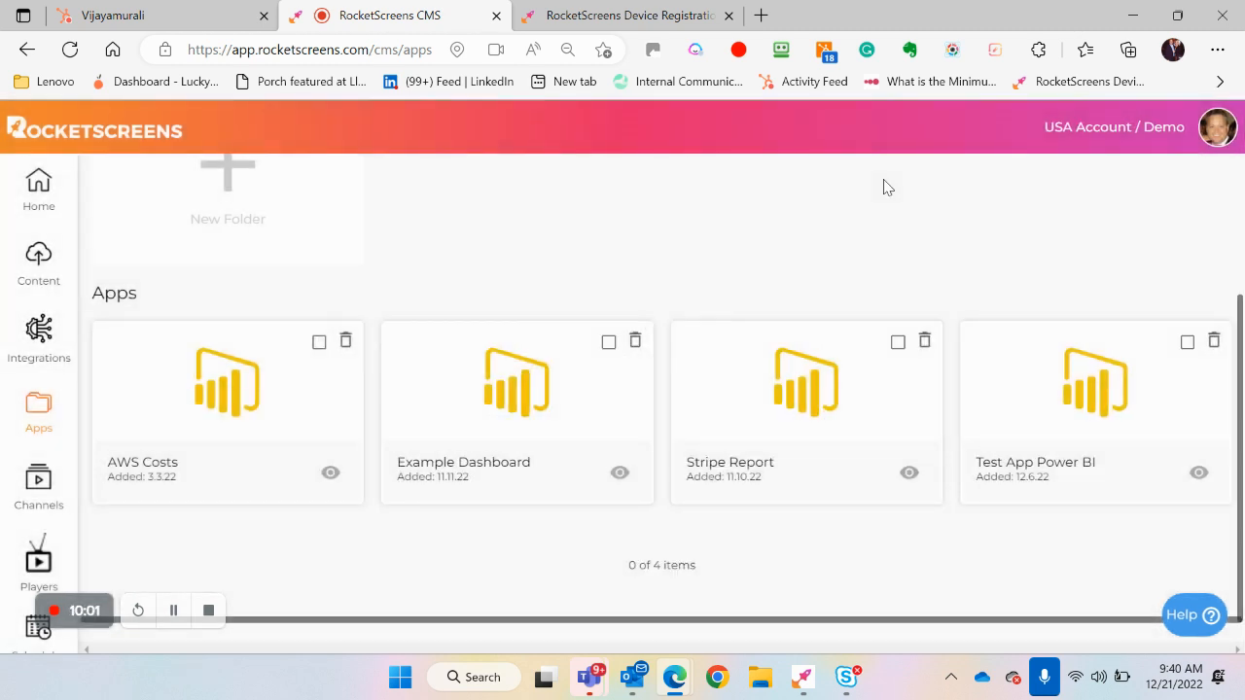
# Return to the top-level Apps folders and look through the existing folders and apps
pyautogui.scroll(3, 464, 239)
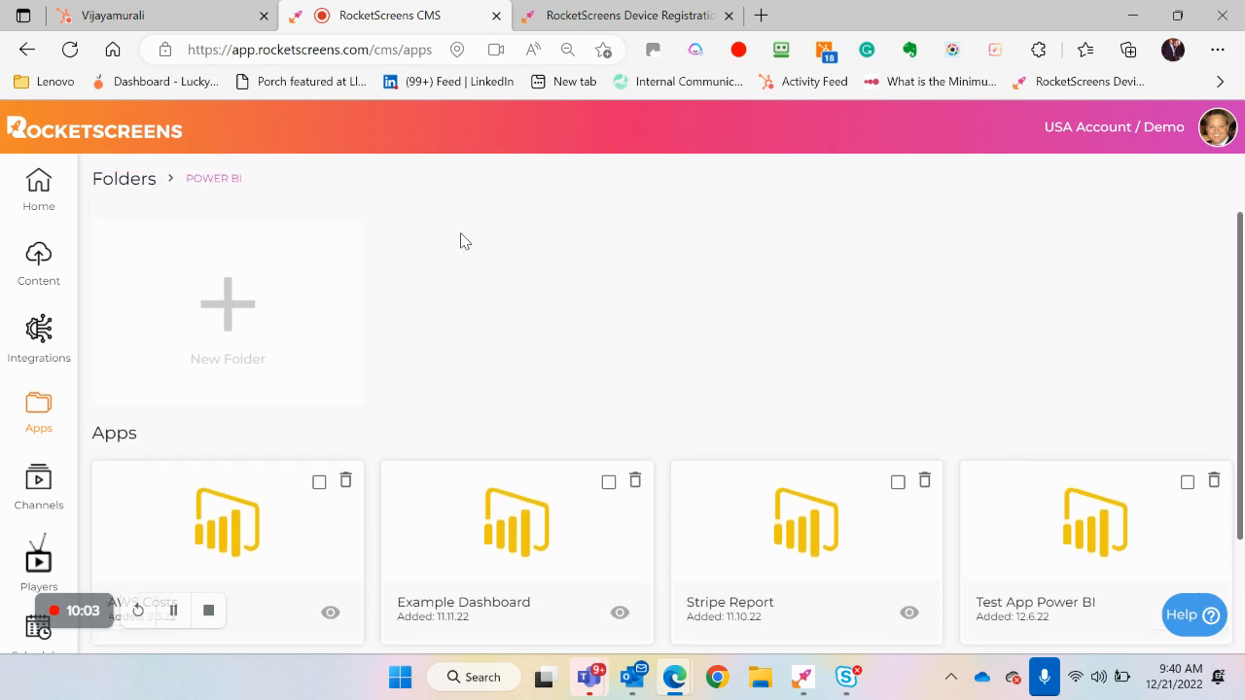
pyautogui.click(132, 296)
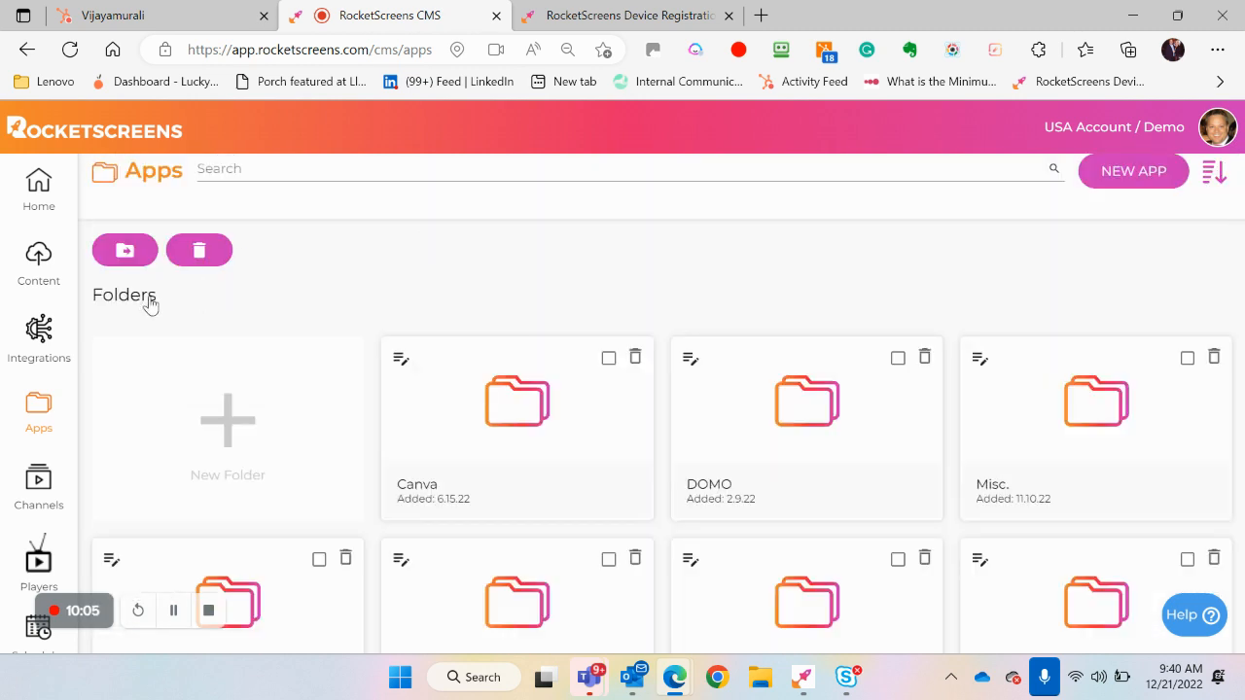
pyautogui.scroll(-1, 306, 303)
pyautogui.scroll(-1, 306, 302)
pyautogui.scroll(-2, 440, 533)
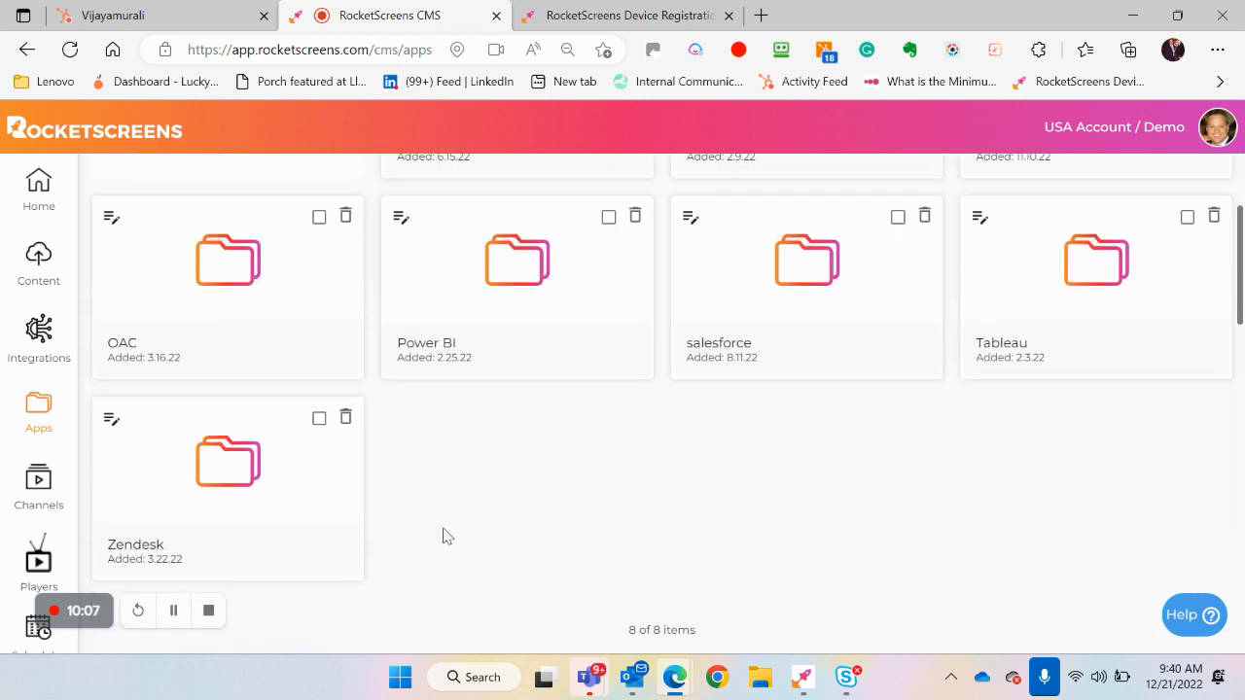
pyautogui.scroll(-4, 443, 536)
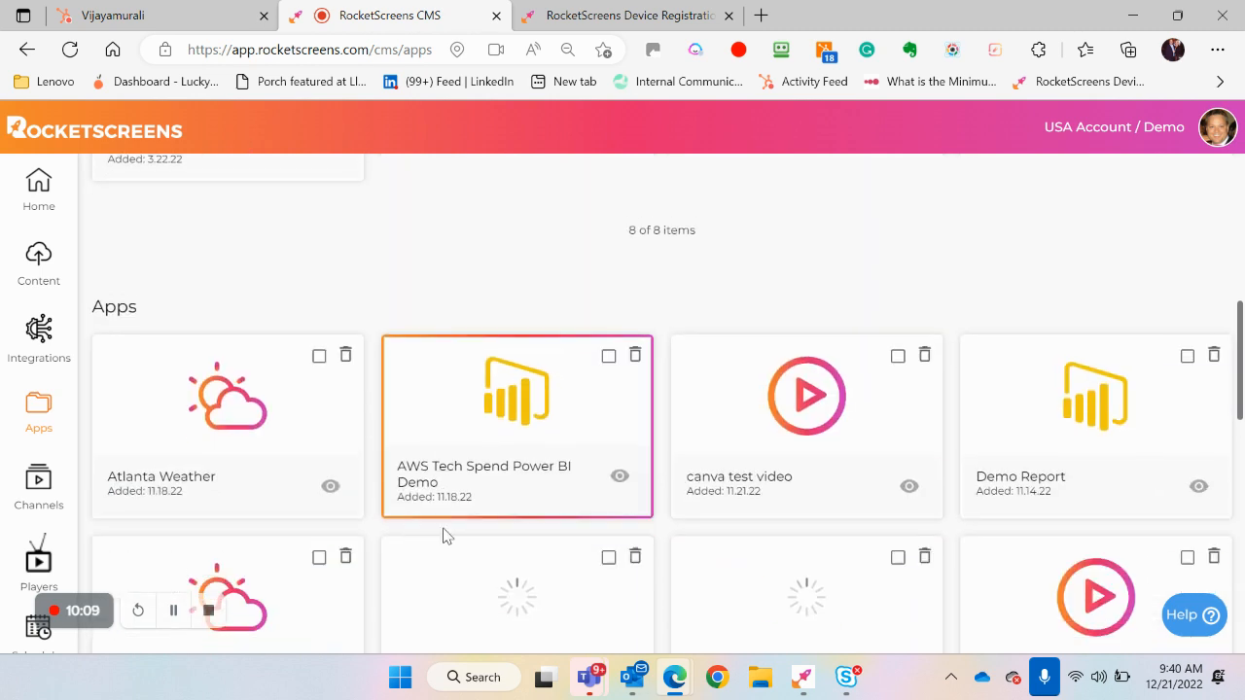
pyautogui.scroll(-3, 444, 536)
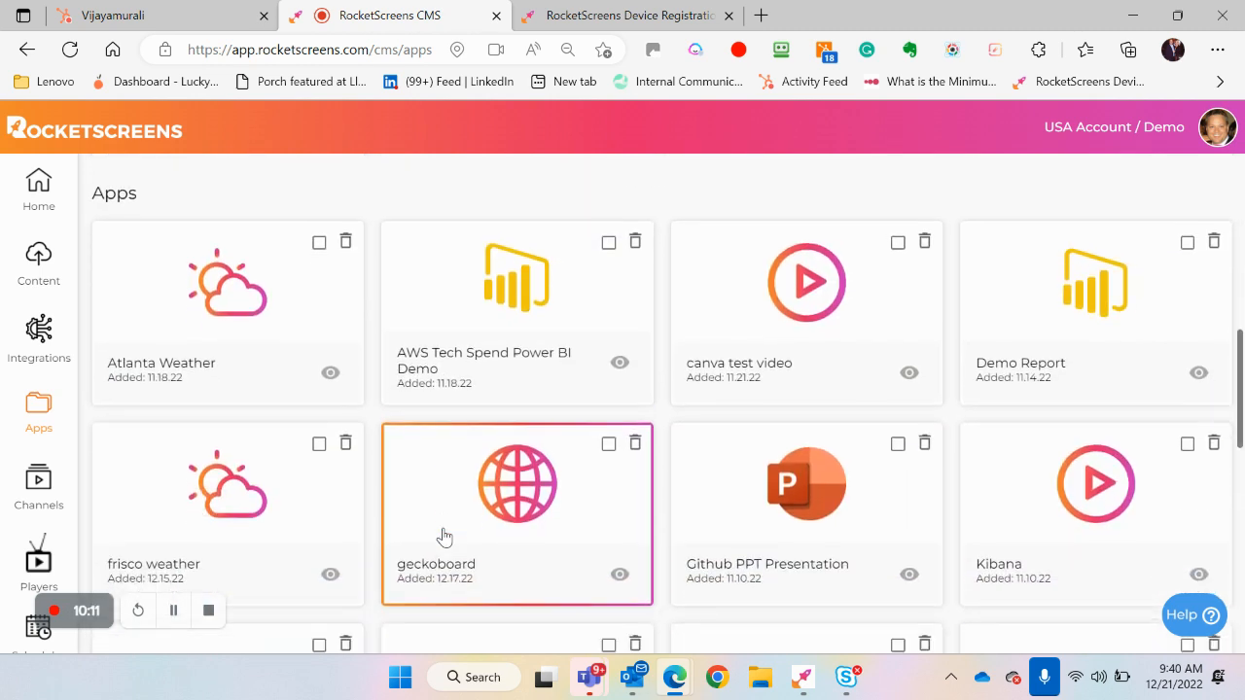
pyautogui.scroll(-1, 444, 537)
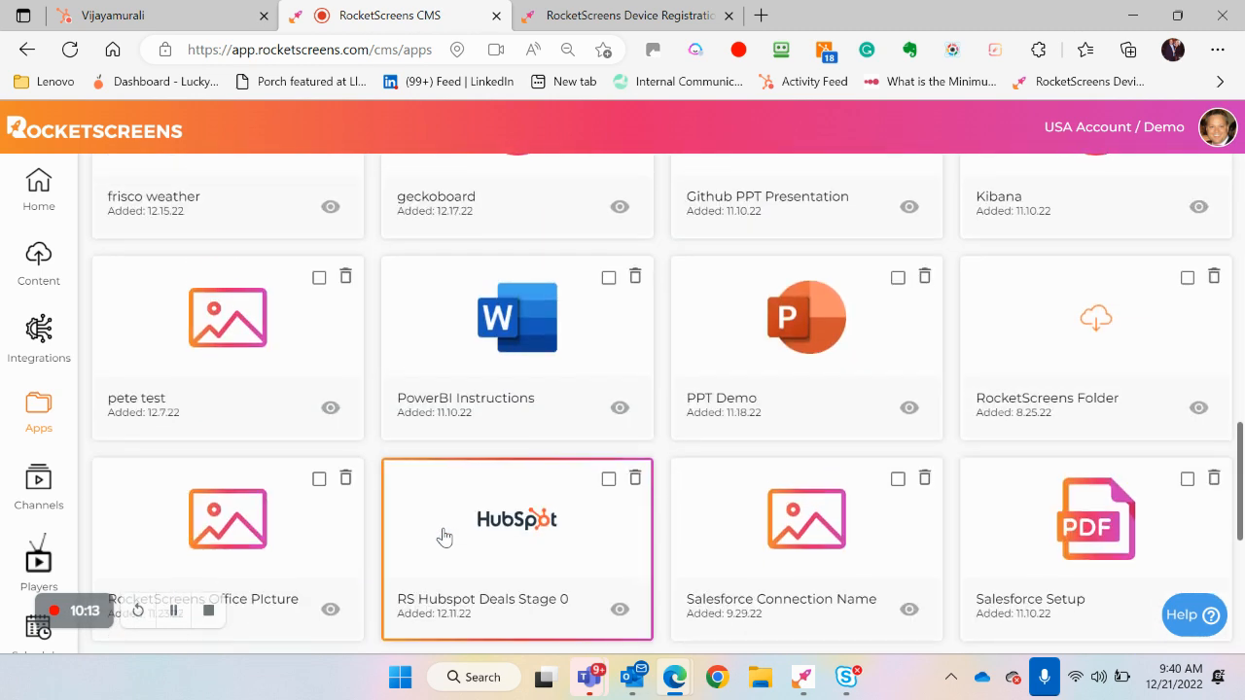
pyautogui.scroll(-1, 441, 536)
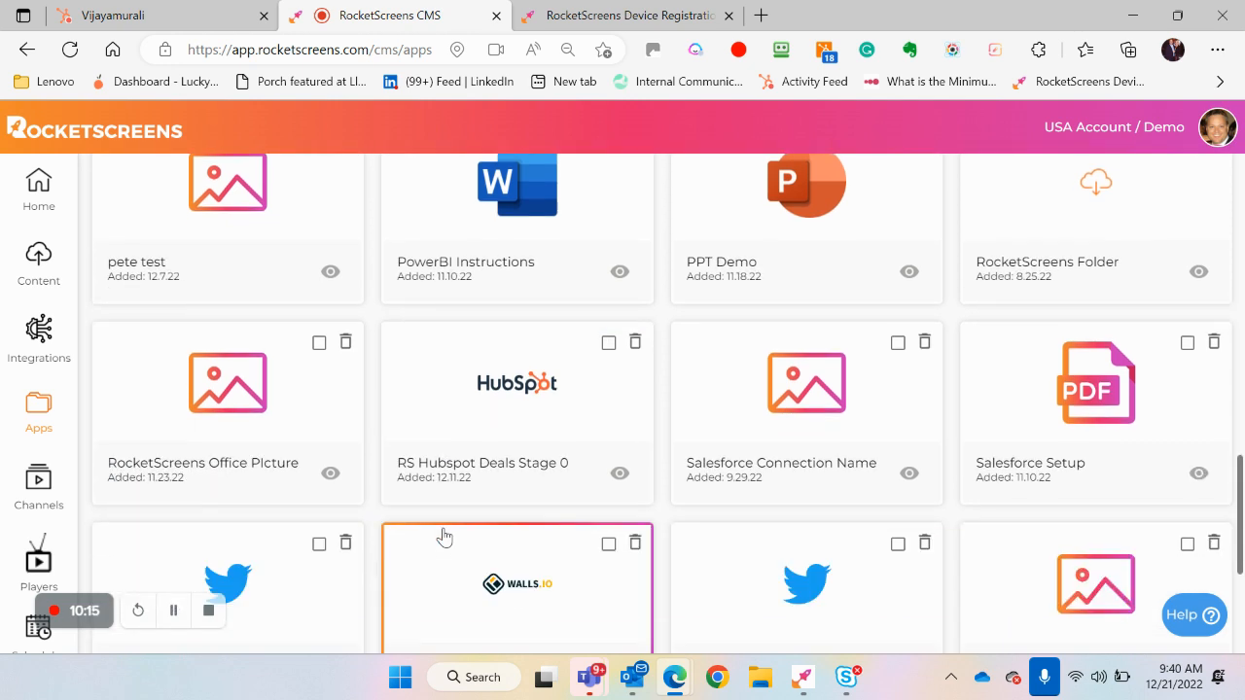
# Go to Channels and move the Hubspot Deal Stage 0 channel above axis test in the list
pyautogui.click(37, 484)
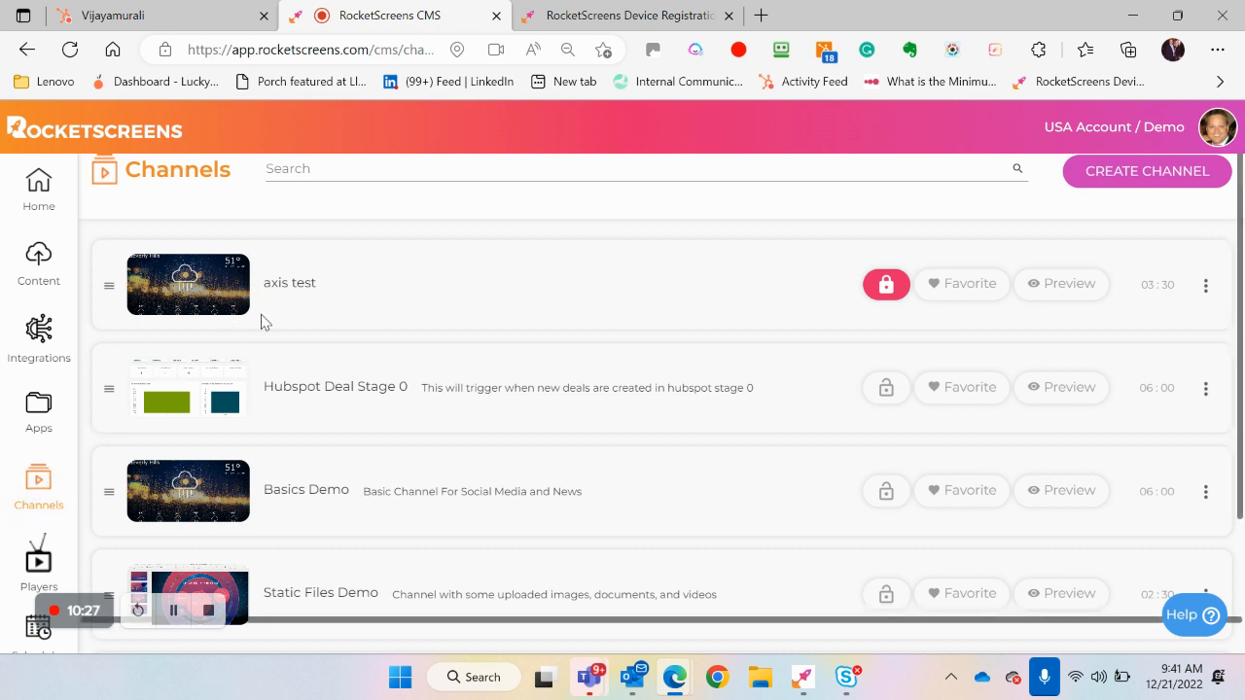
pyautogui.scroll(-2, 284, 322)
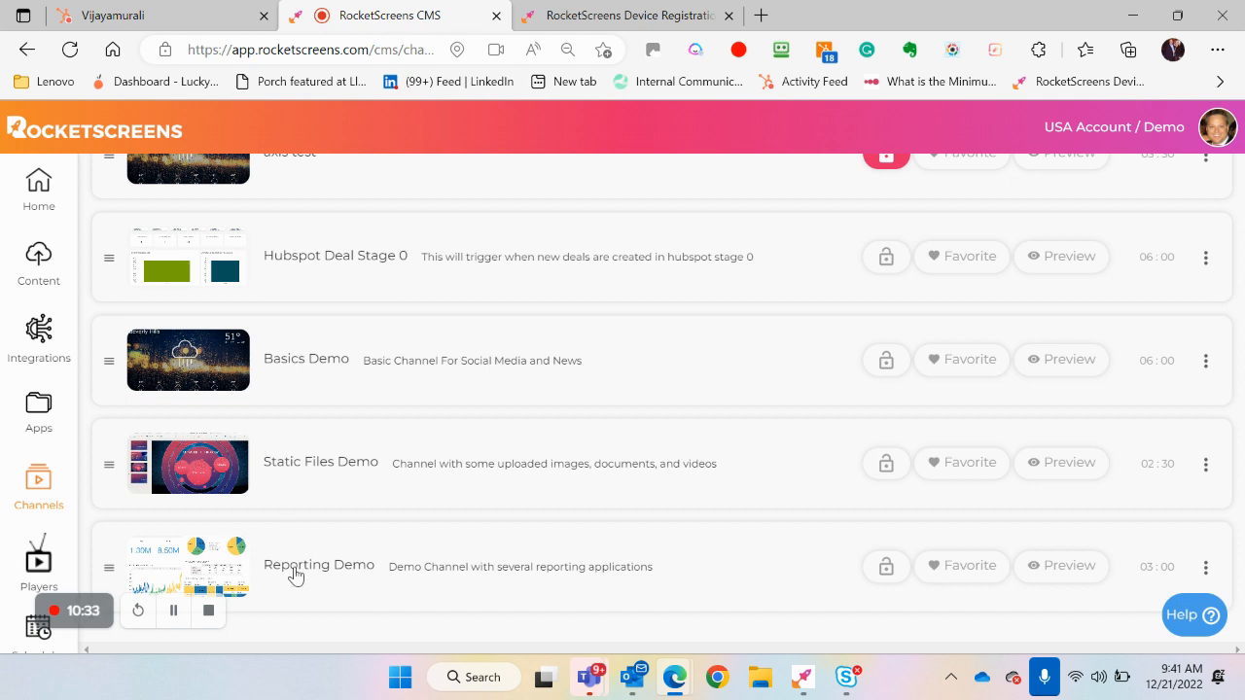
pyautogui.scroll(3, 759, 373)
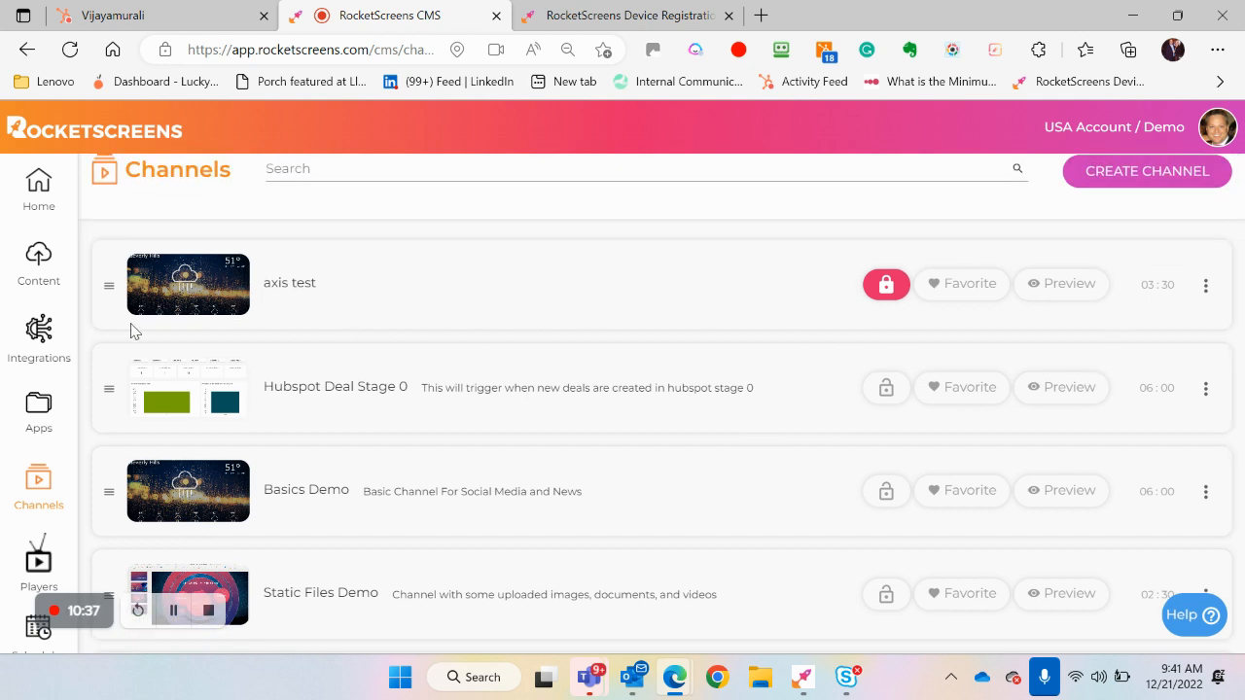
pyautogui.moveTo(106, 388); pyautogui.dragTo(111, 276)
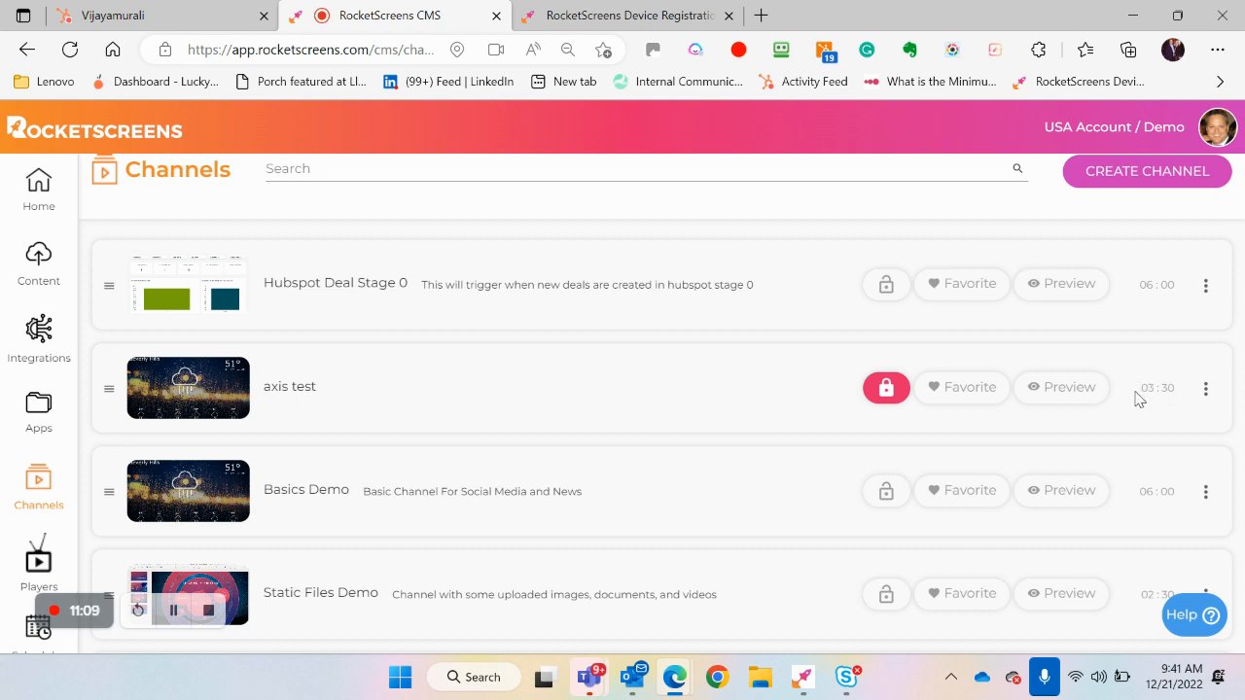
# Check the available actions for the axis test channel, then open the channel and review its slides
pyautogui.click(1206, 390)
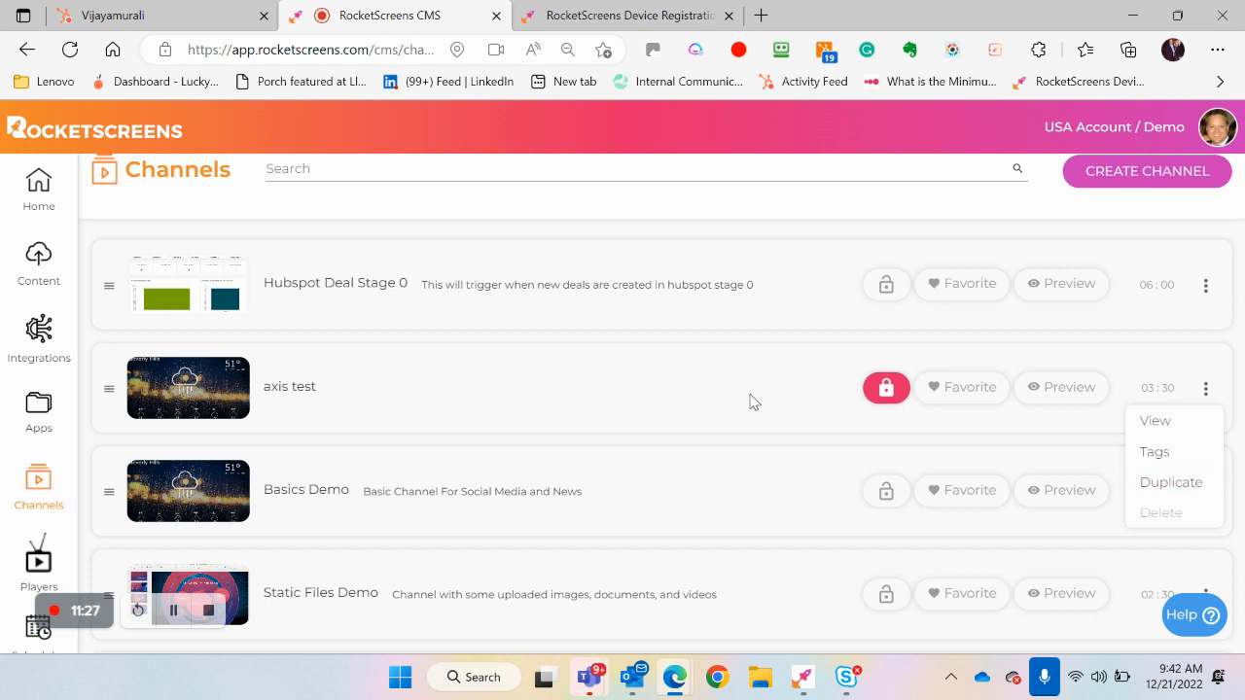
pyautogui.click(595, 390)
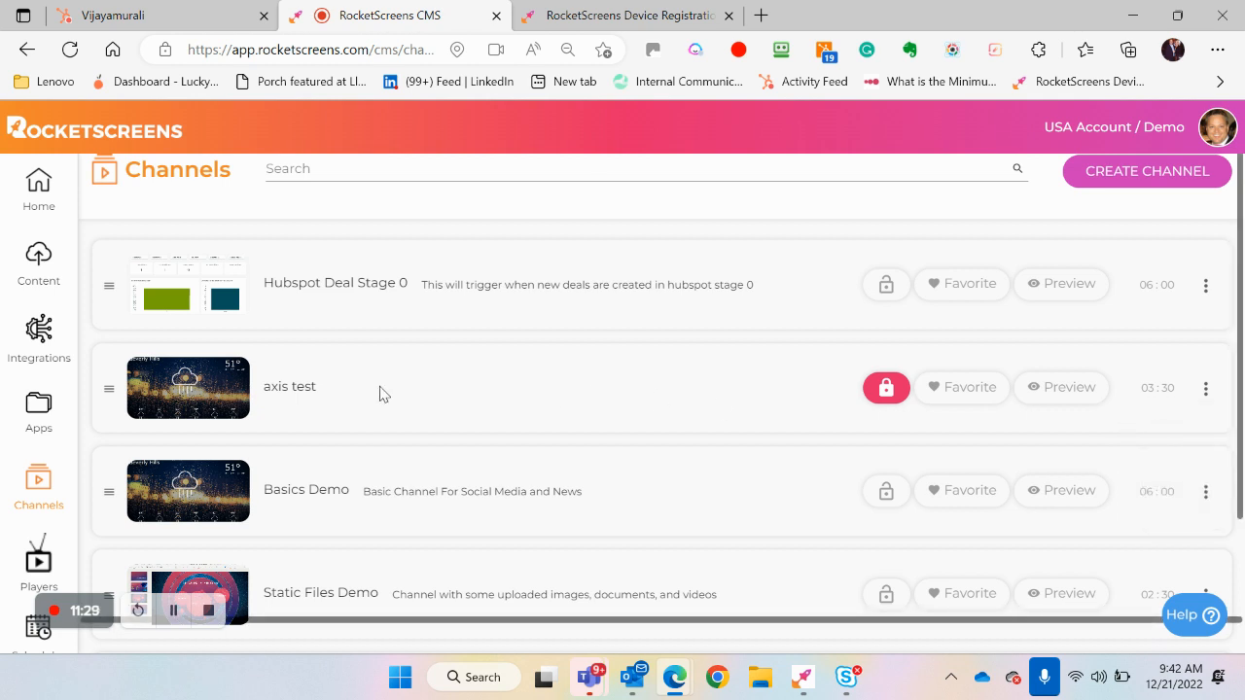
pyautogui.click(237, 400)
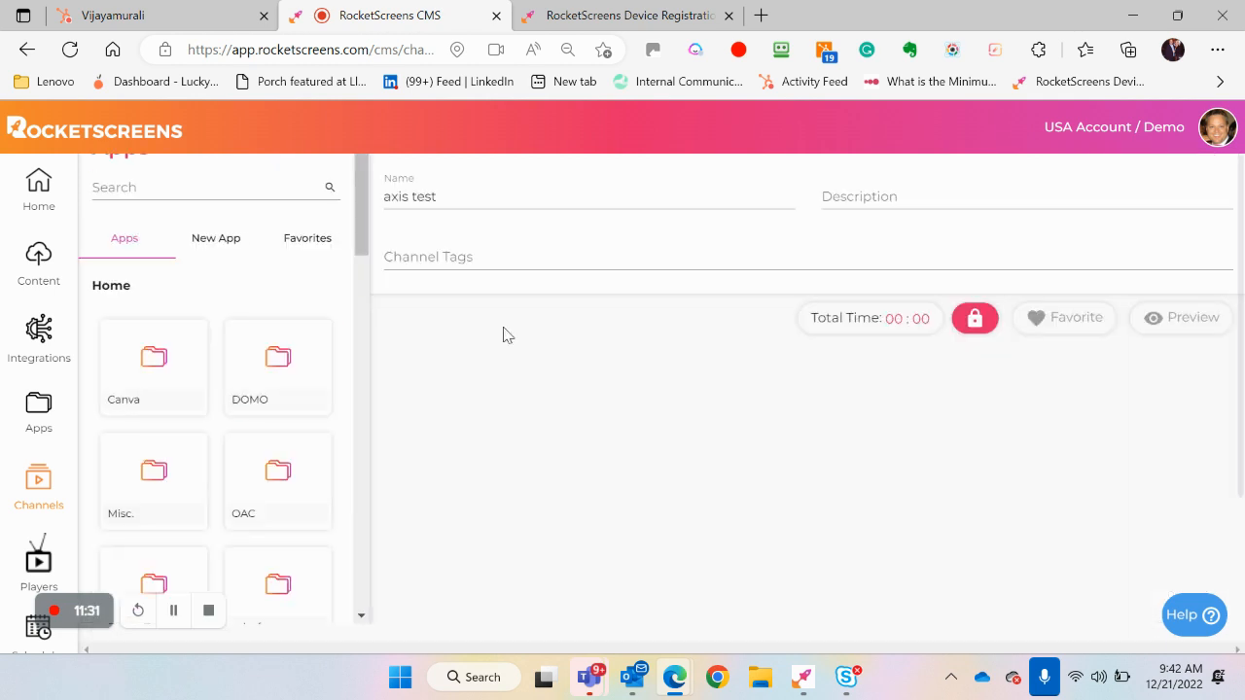
pyautogui.scroll(-3, 589, 399)
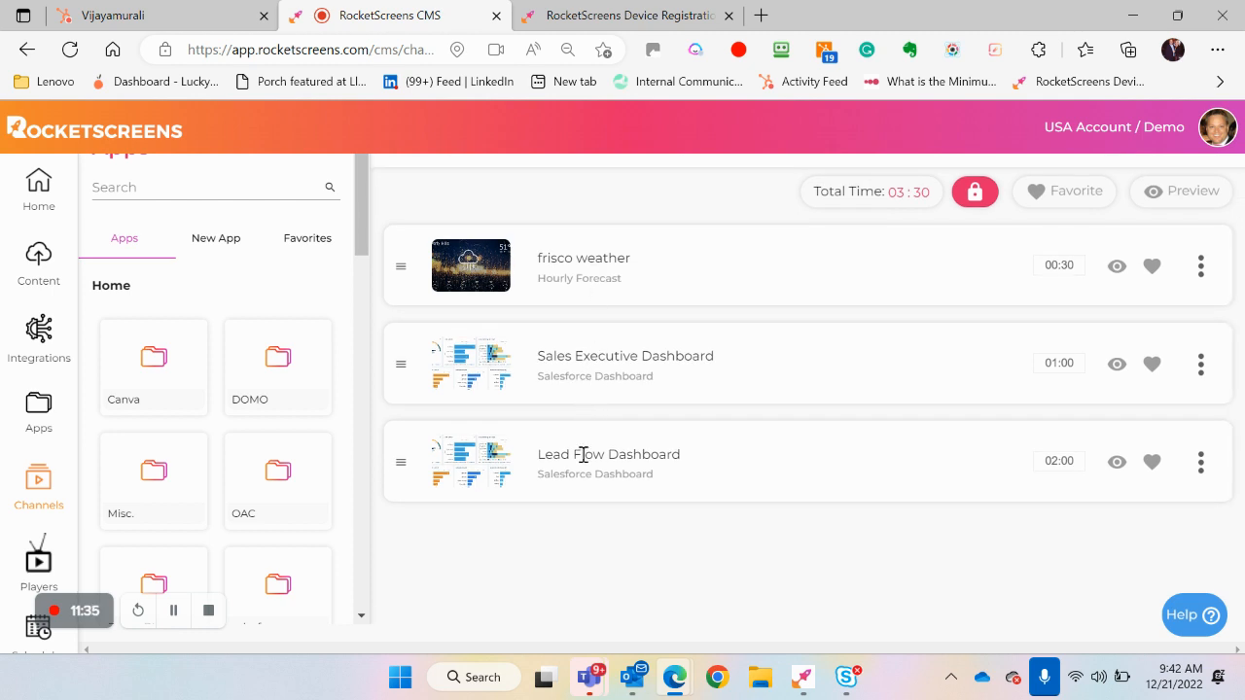
pyautogui.scroll(1, 583, 461)
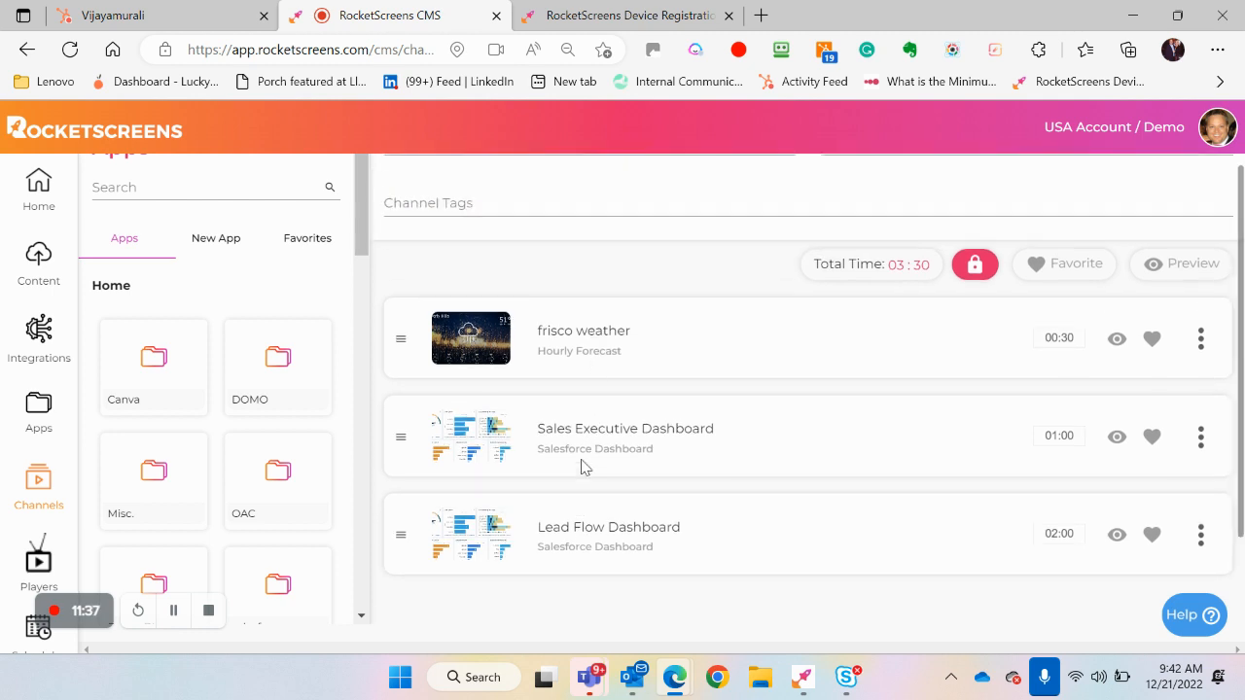
# Preview the frisco weather slide, then start removing it from favorites and cancel the removal
pyautogui.click(1118, 343)
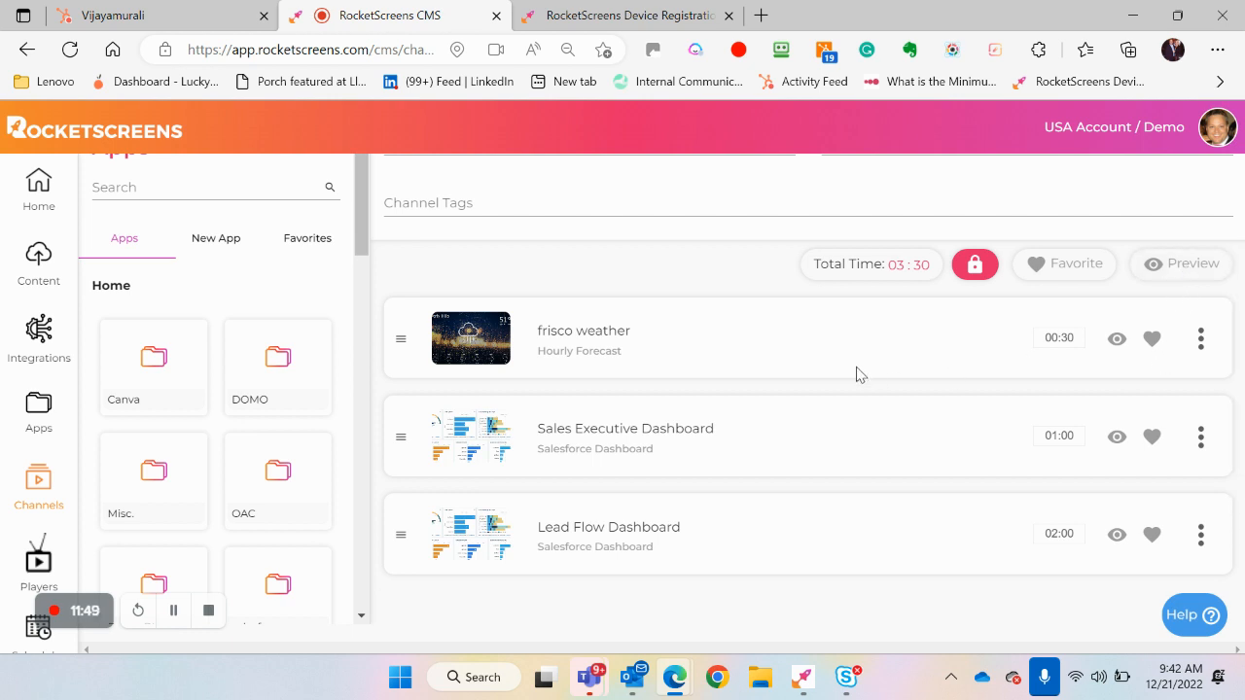
pyautogui.click(1153, 340)
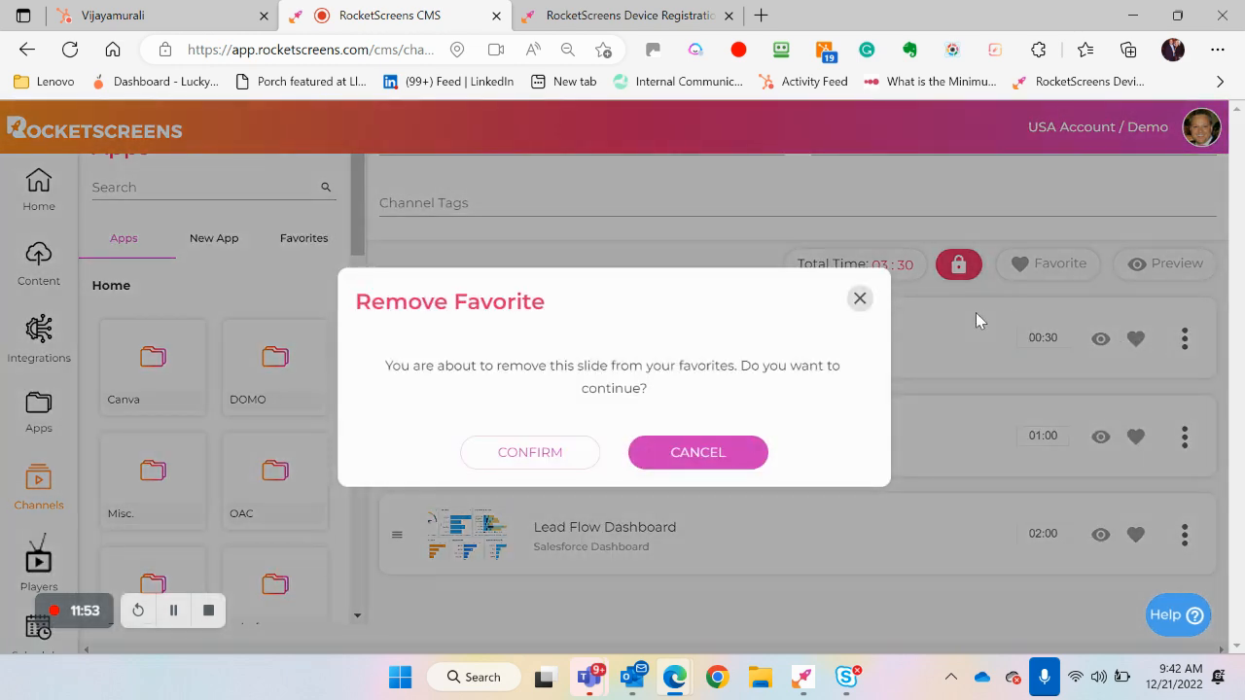
pyautogui.click(674, 465)
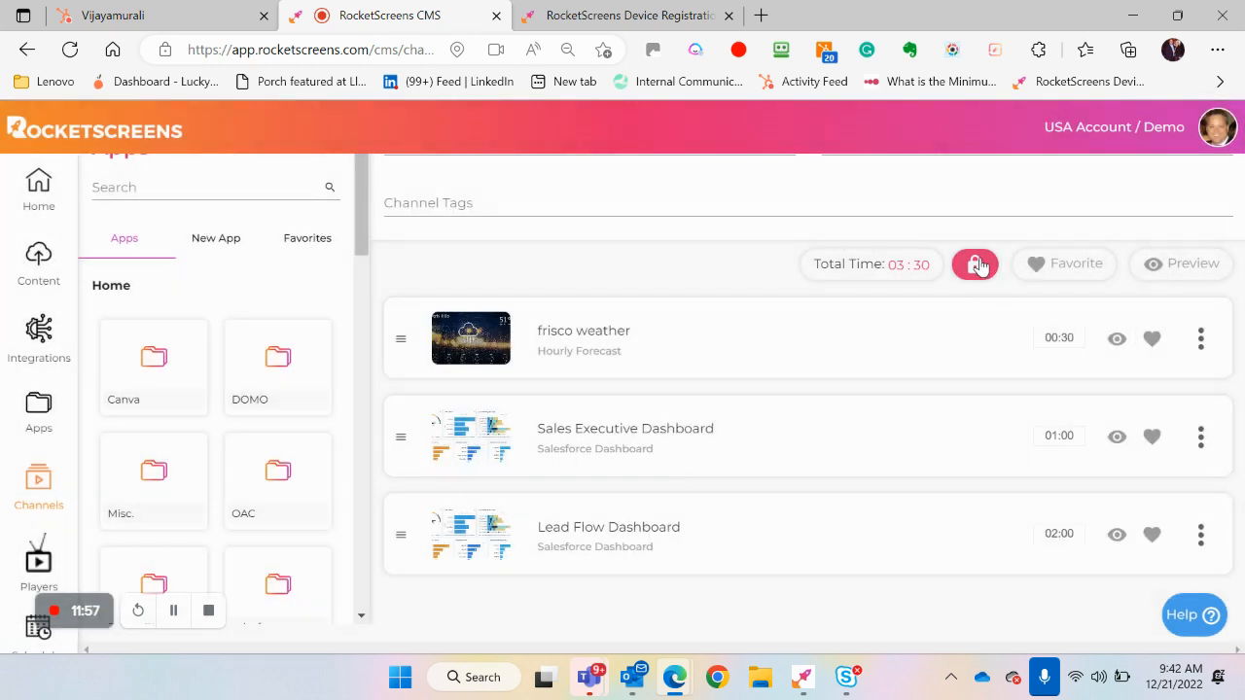
# Unlock the axis test channel, remove the frisco weather slide from favorites, then check the Favorites list and reload the page
pyautogui.click(1150, 338)
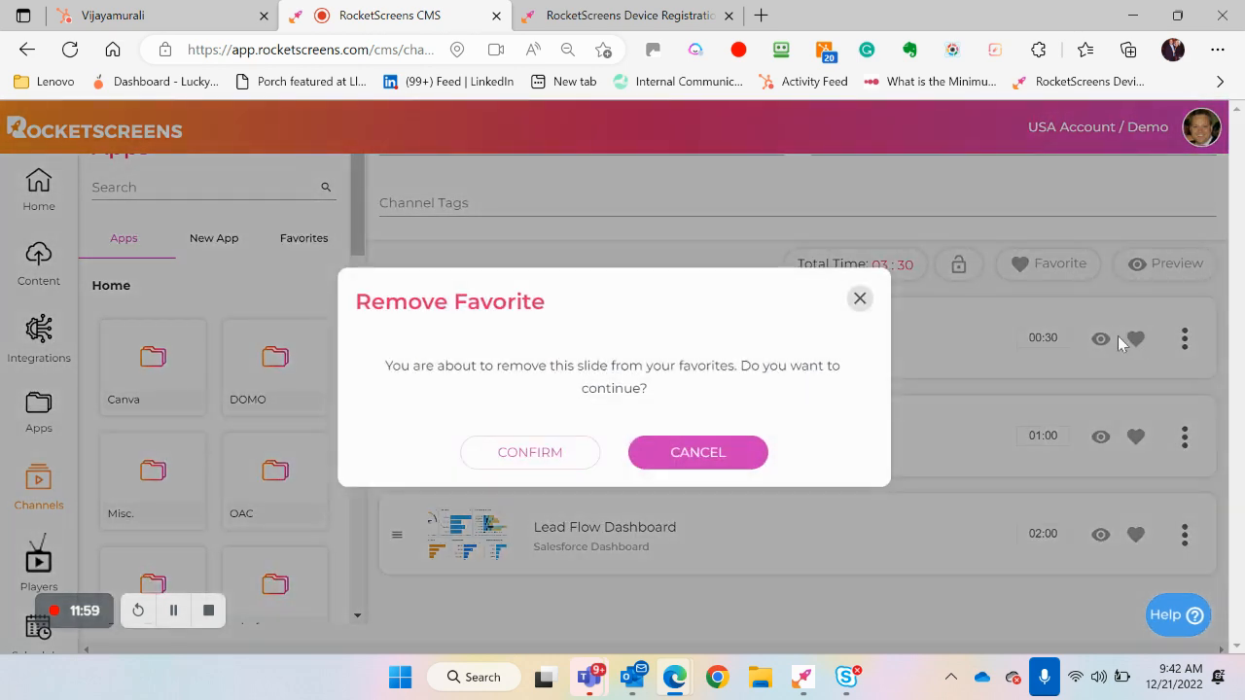
pyautogui.click(572, 457)
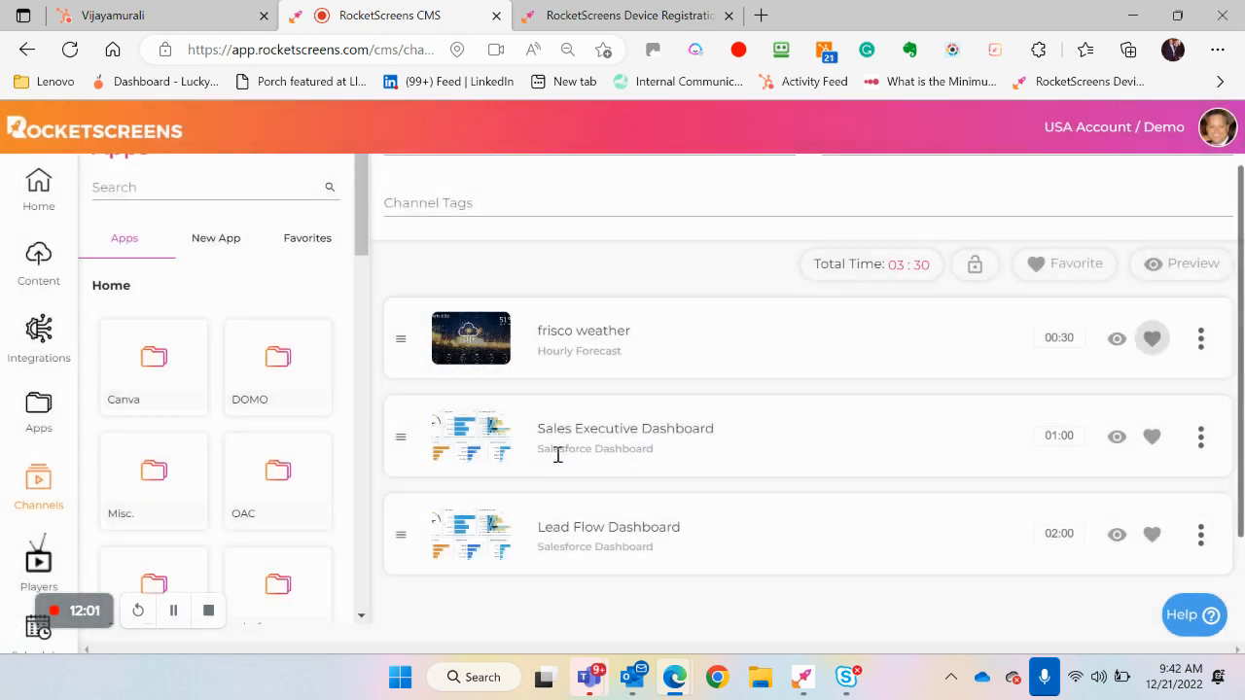
pyautogui.click(315, 249)
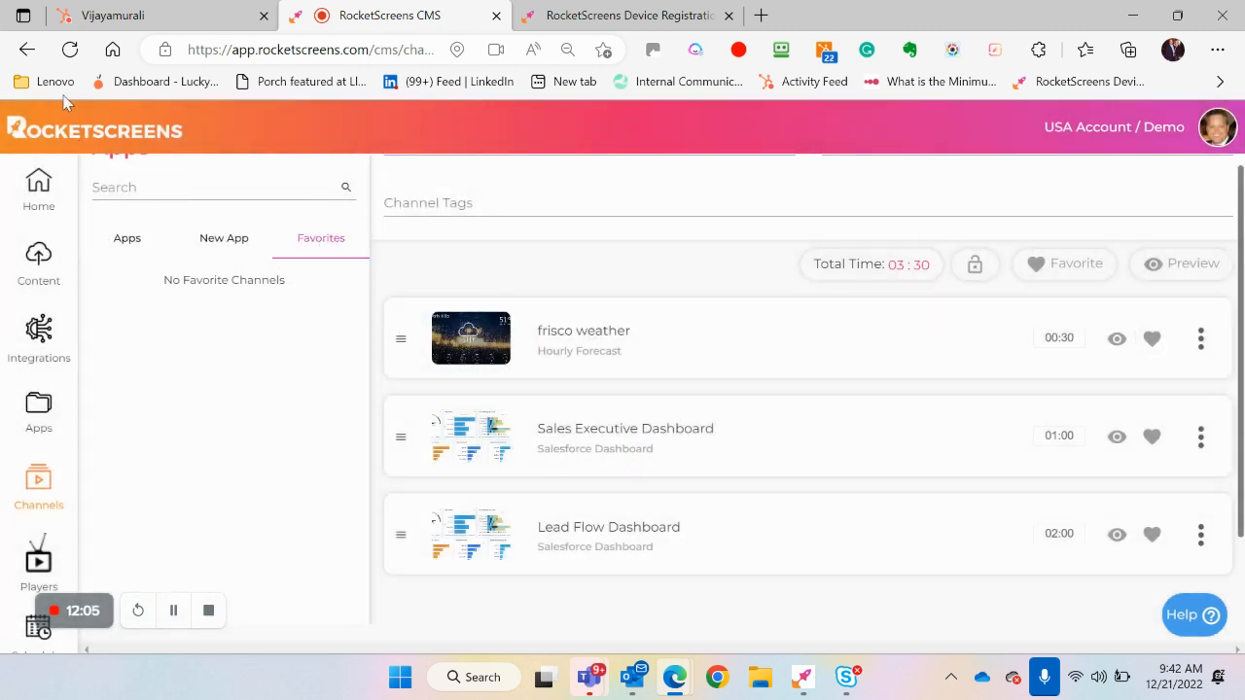
pyautogui.click(69, 57)
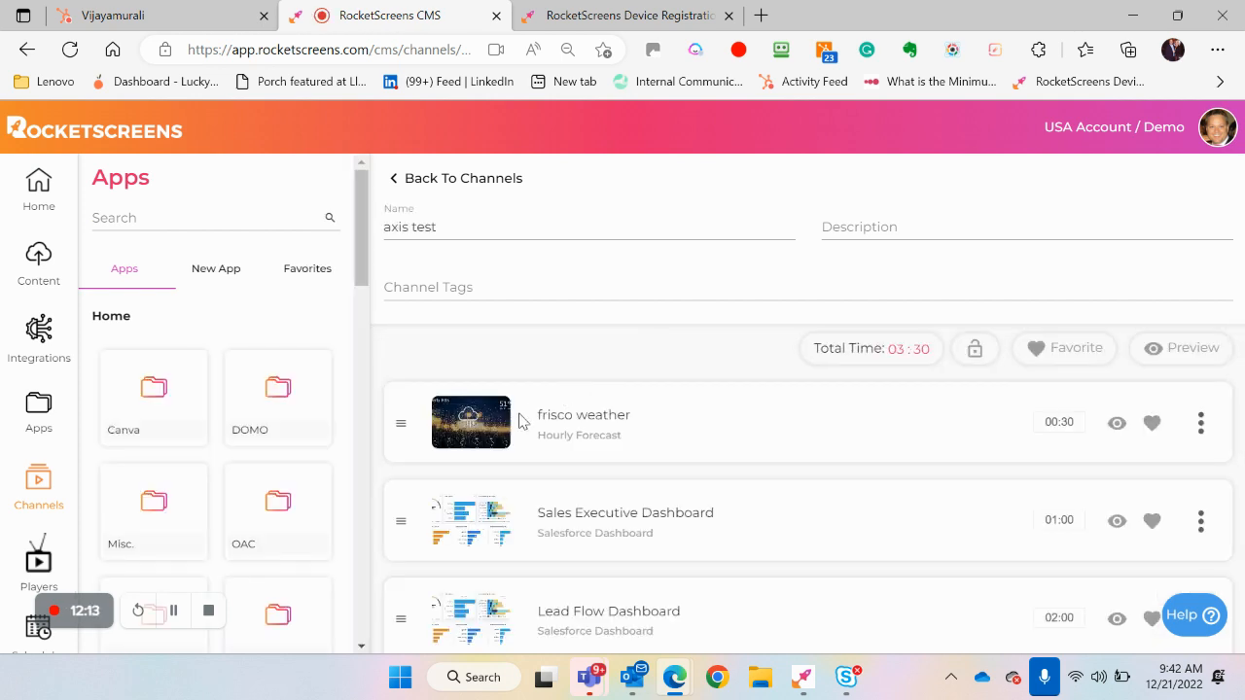
# Open the favorite removal for the frisco weather slide, cancel it, and view the favorite apps
pyautogui.click(1152, 424)
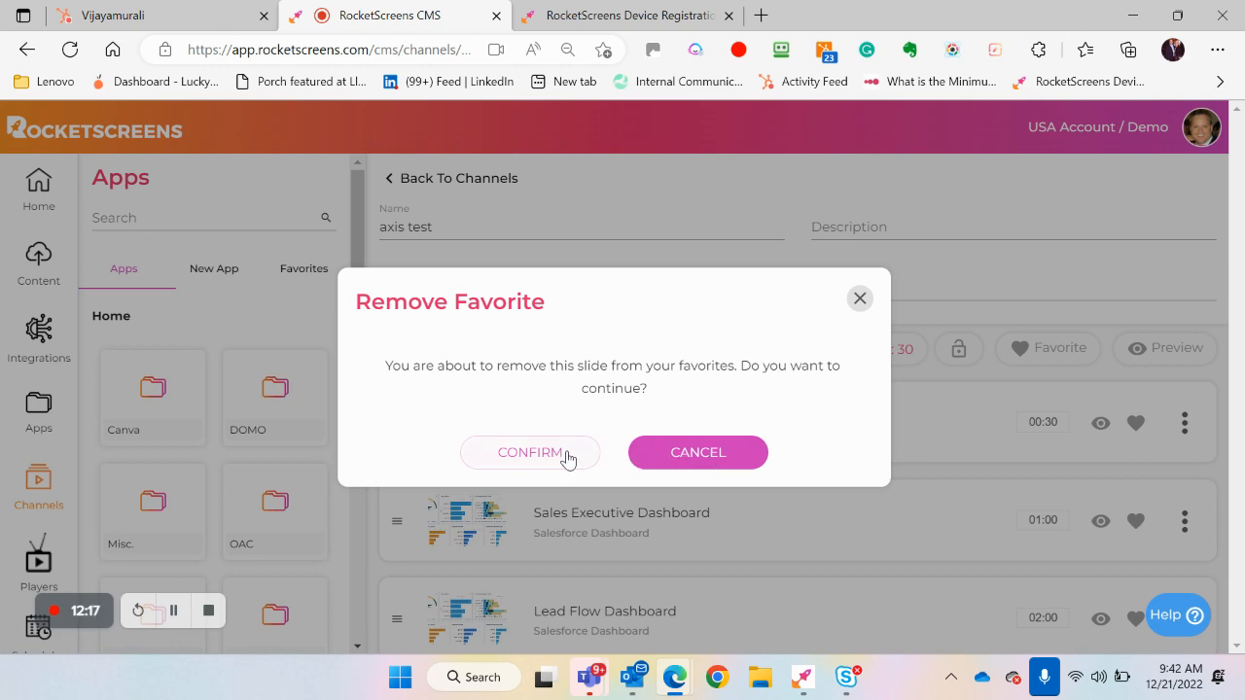
pyautogui.click(681, 453)
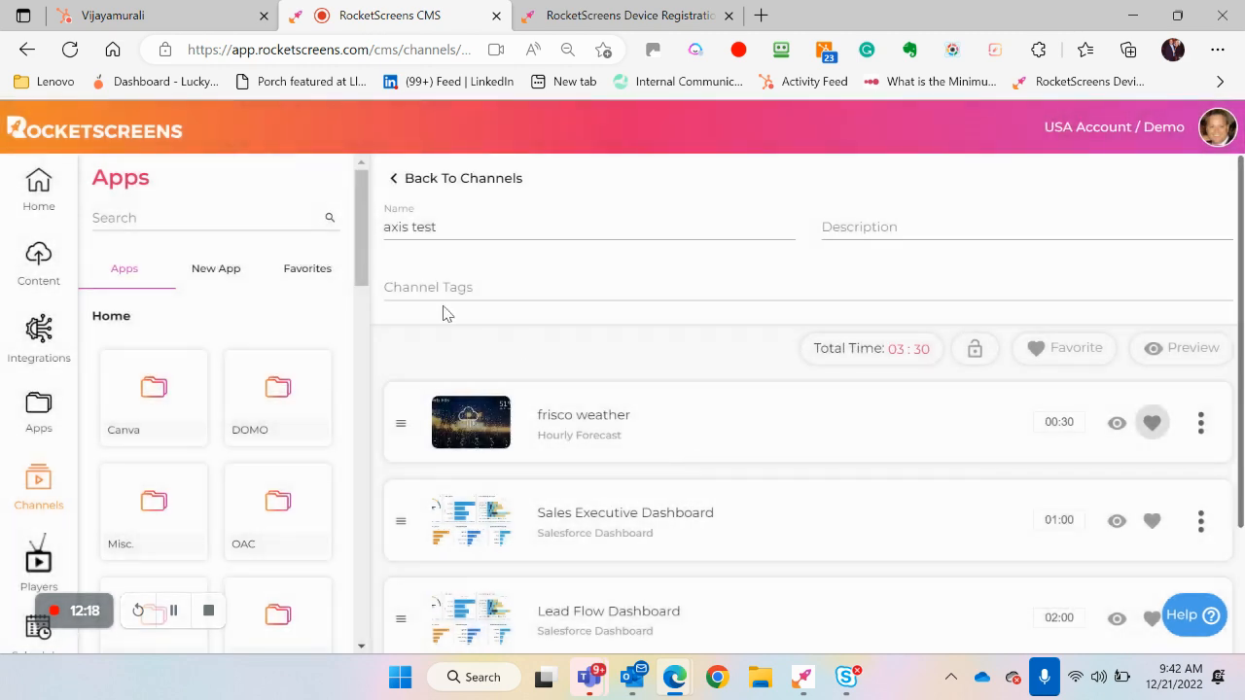
pyautogui.click(313, 270)
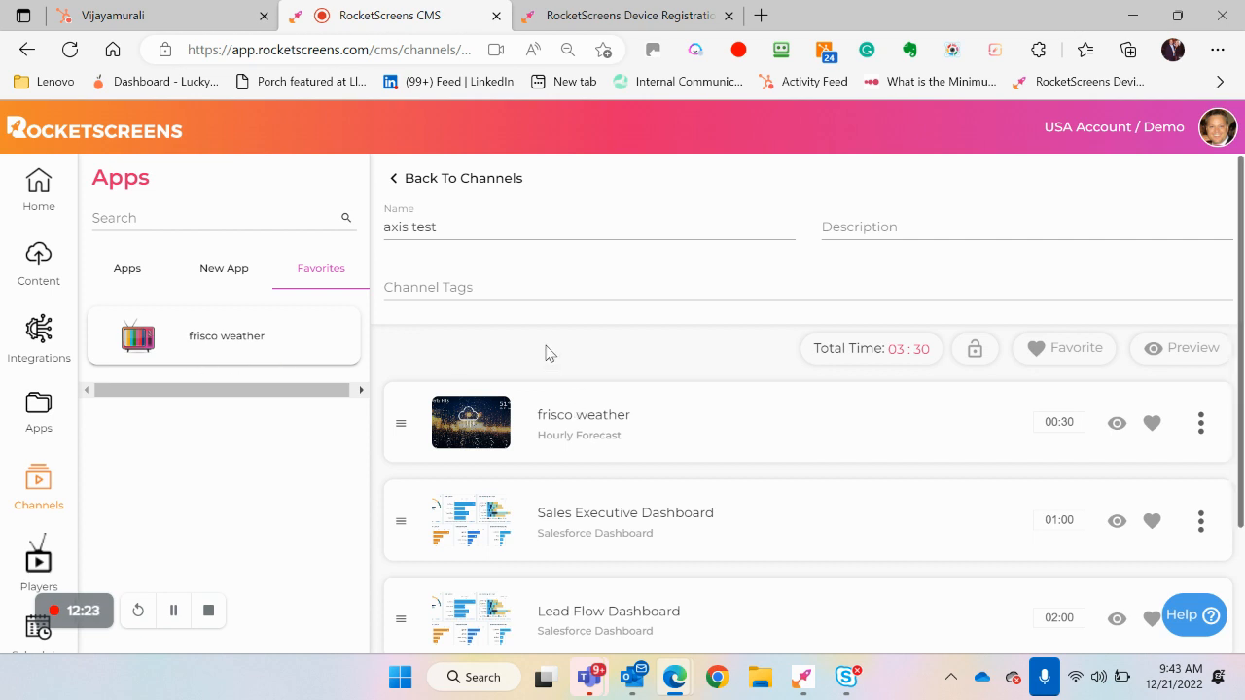
# Move the Sales Executive Dashboard slide below Lead Flow Dashboard, then view the Lead Flow Dashboard's duration settings and close them without saving
pyautogui.scroll(-1, 546, 351)
pyautogui.moveTo(398, 406); pyautogui.dragTo(402, 504)
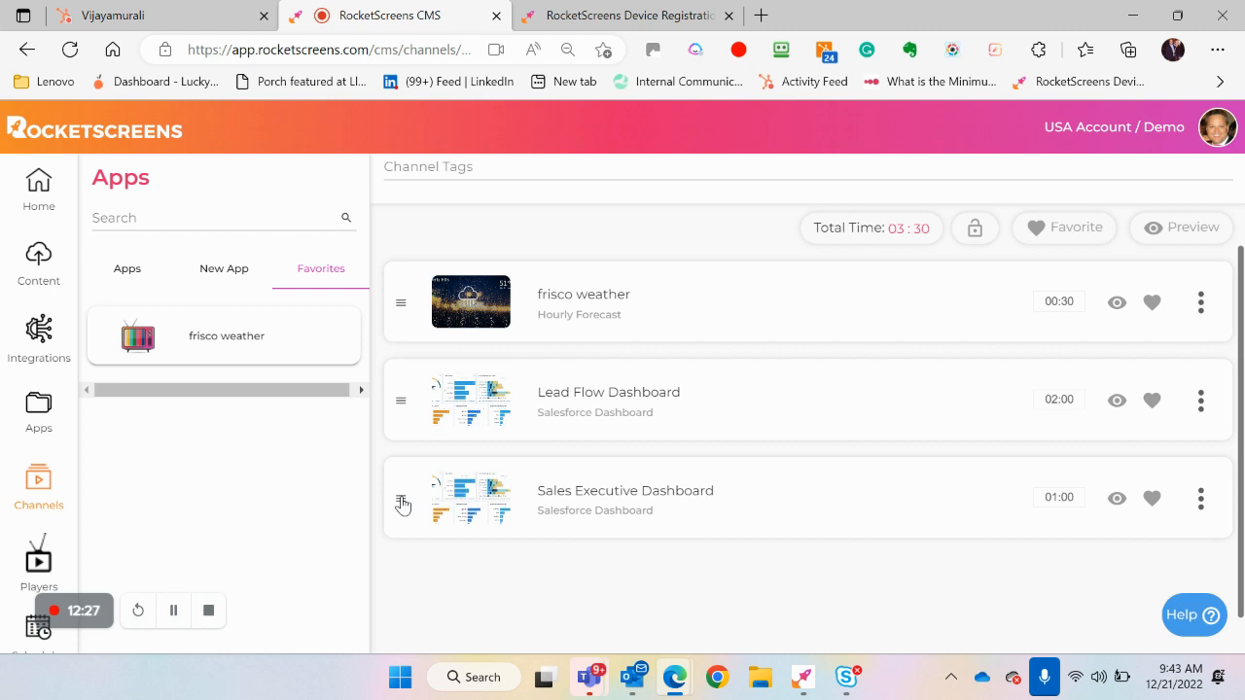
pyautogui.click(463, 415)
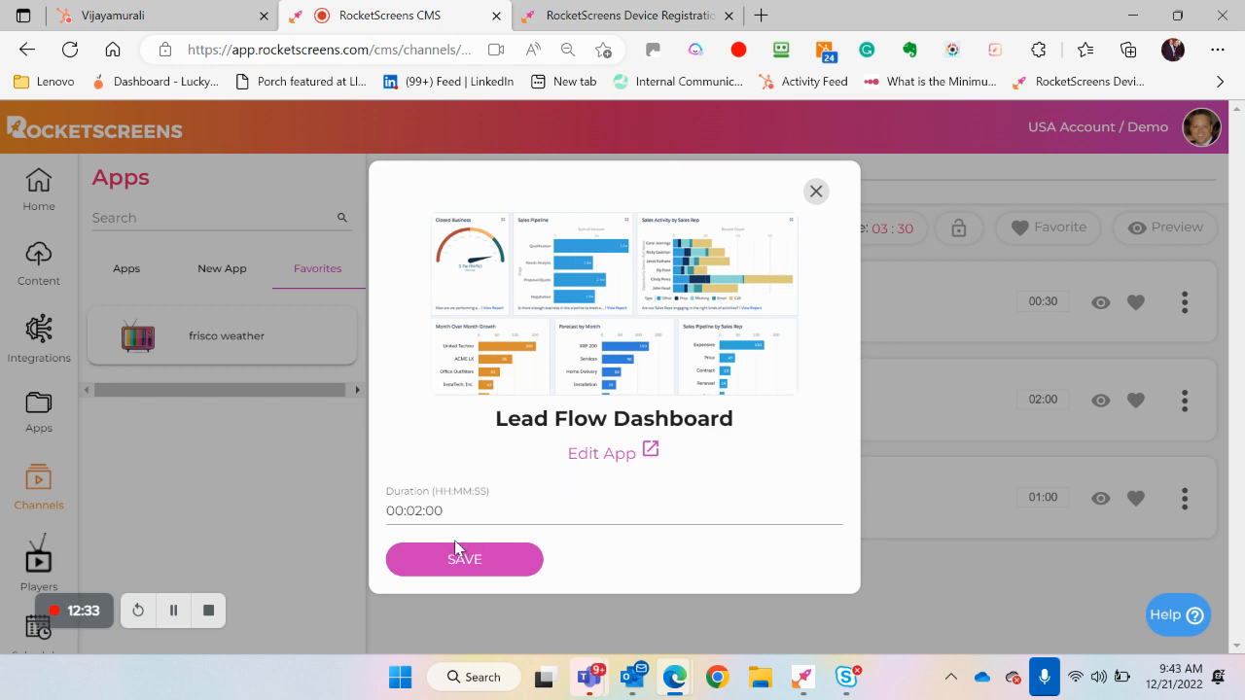
pyautogui.click(816, 192)
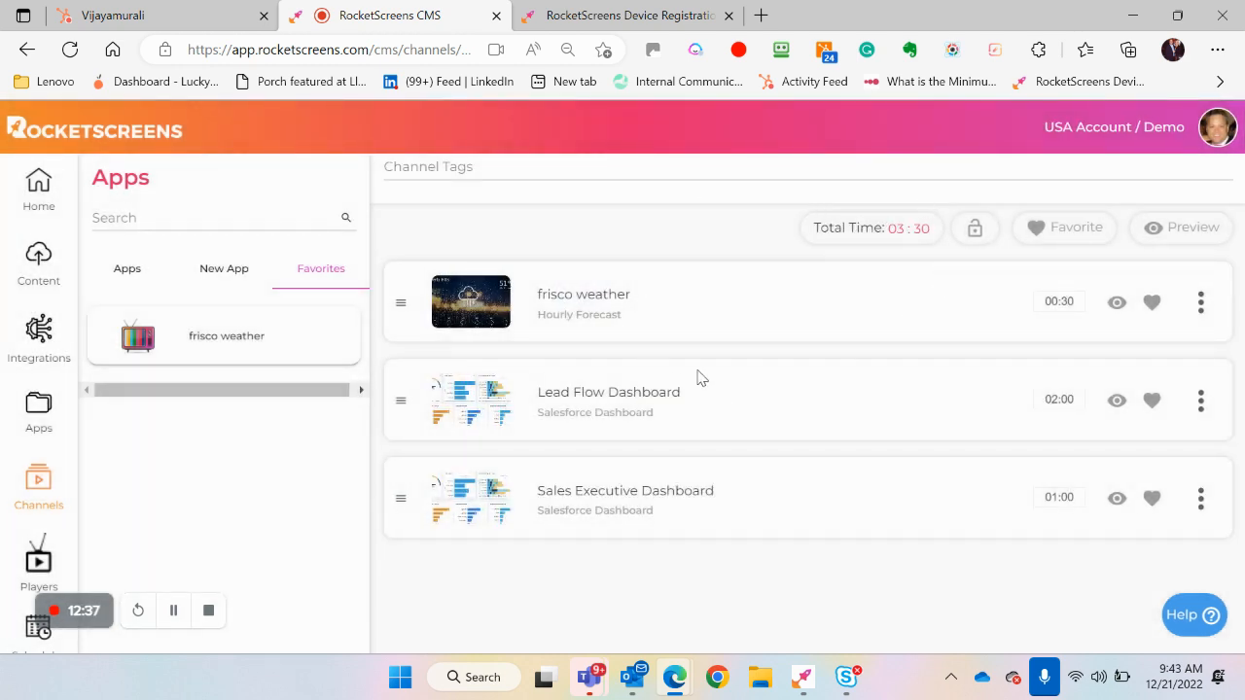
pyautogui.scroll(2, 701, 379)
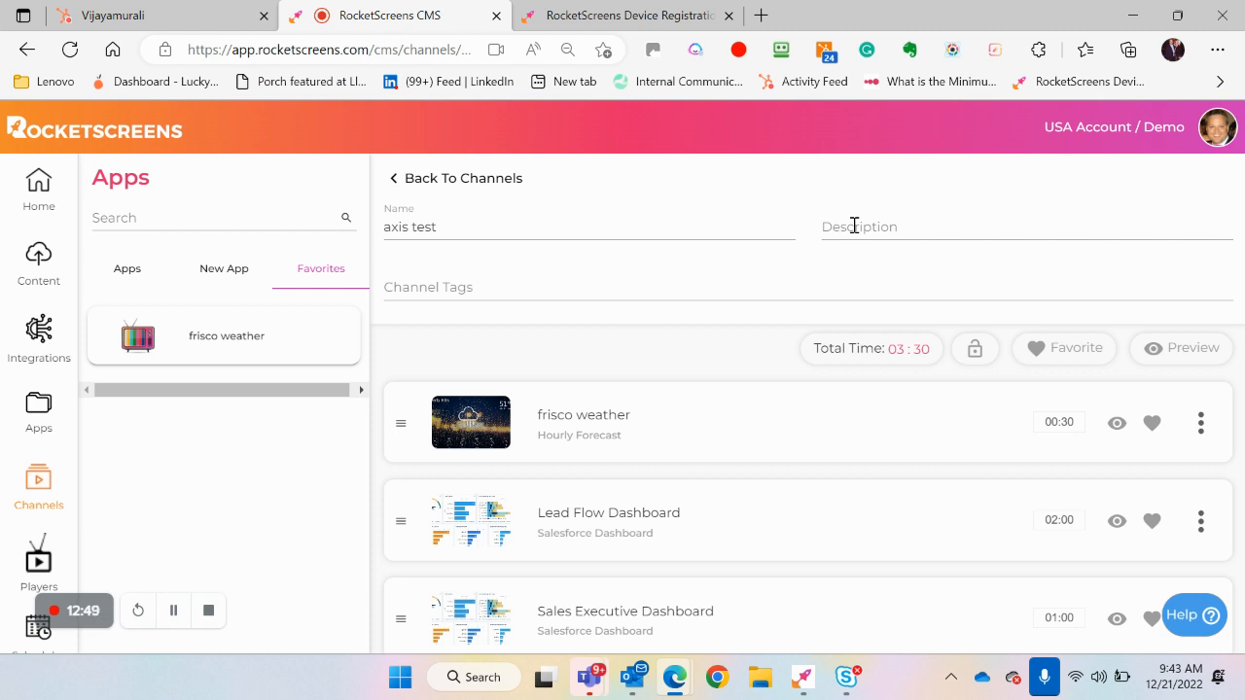
# Go to Players and look through all the player groups and their players down to the Demos group
pyautogui.click(36, 564)
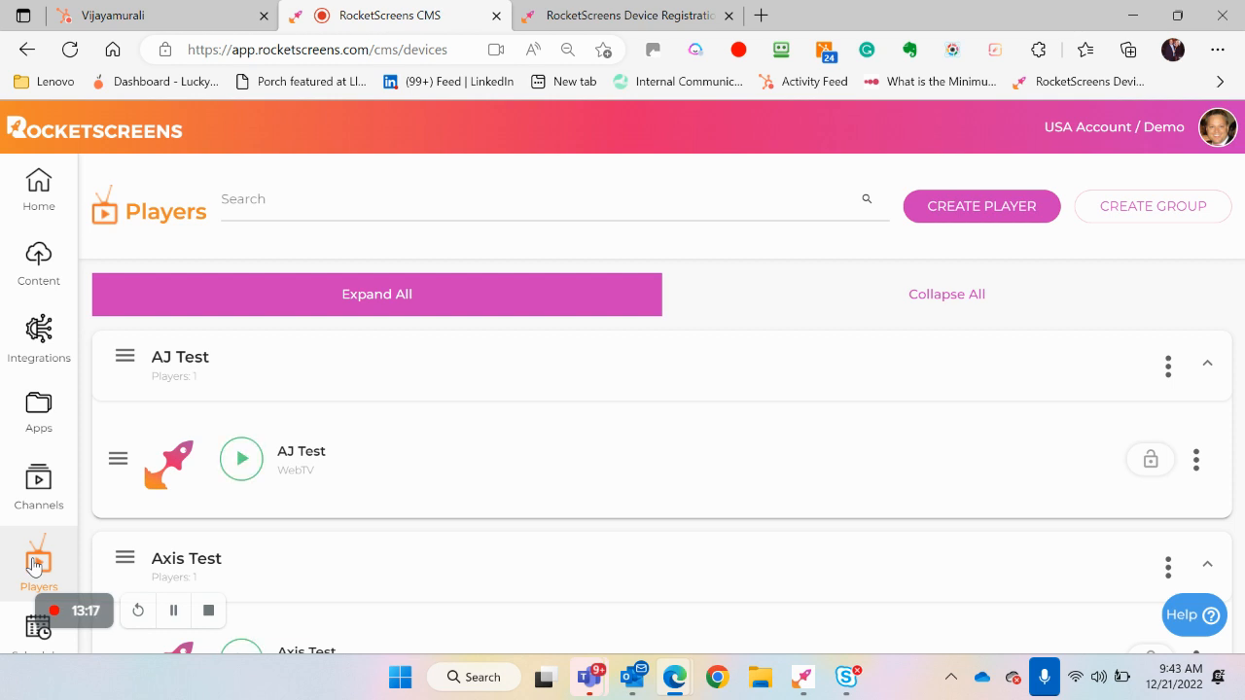
pyautogui.scroll(-2, 399, 510)
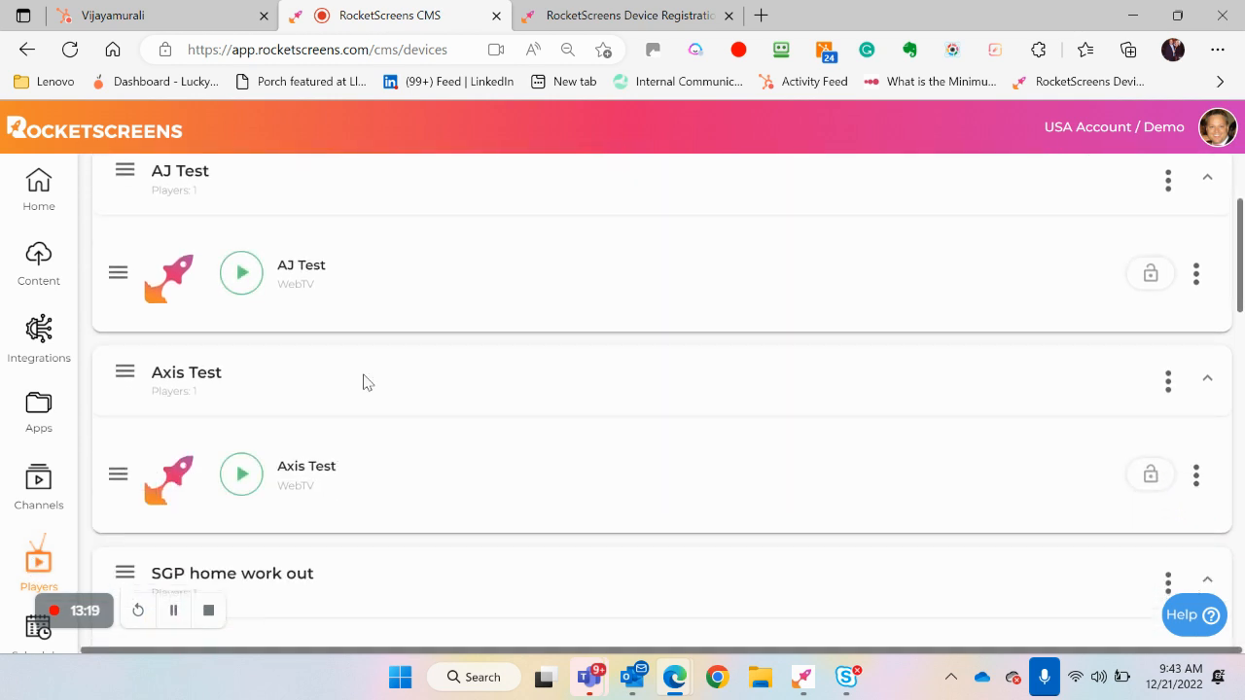
pyautogui.scroll(-1, 355, 501)
pyautogui.scroll(-2, 355, 501)
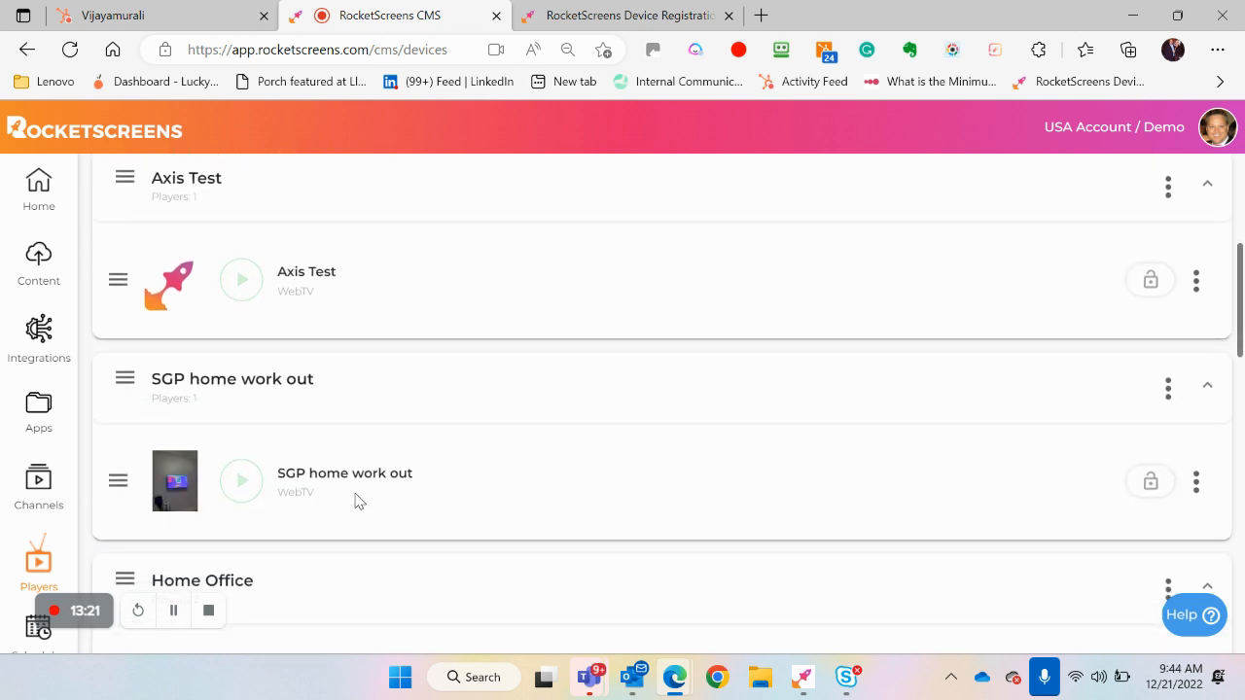
pyautogui.scroll(-3, 354, 500)
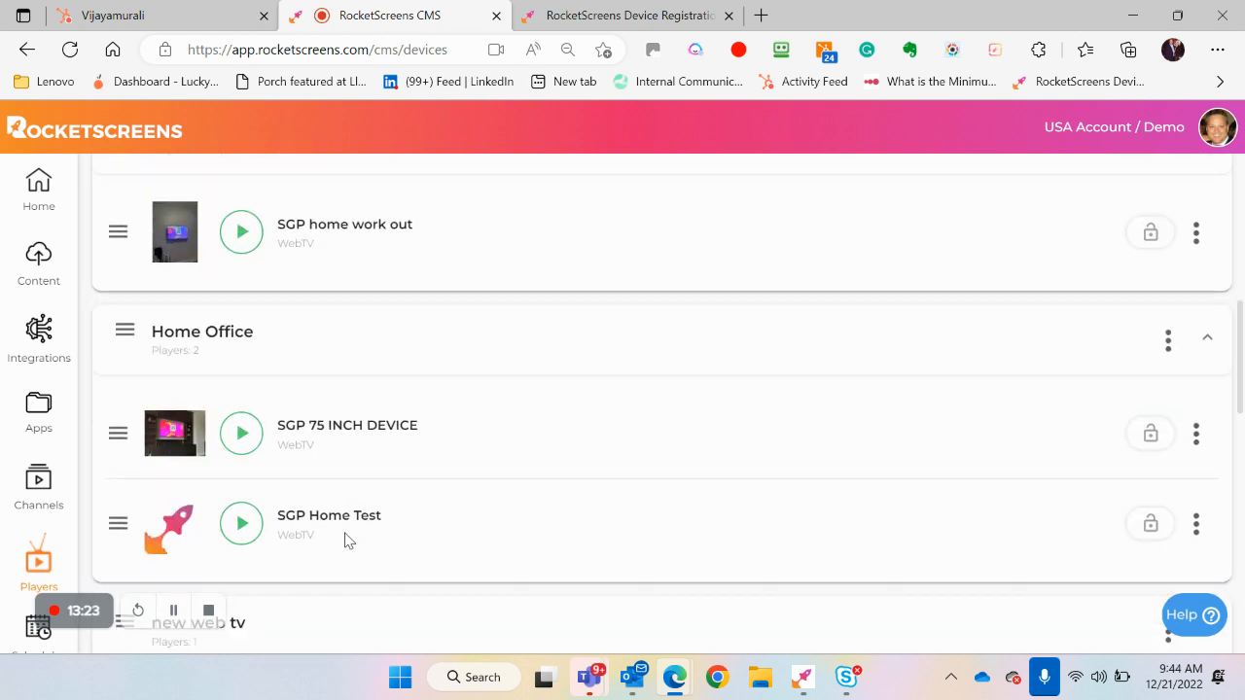
pyautogui.scroll(-3, 344, 536)
pyautogui.scroll(-2, 344, 539)
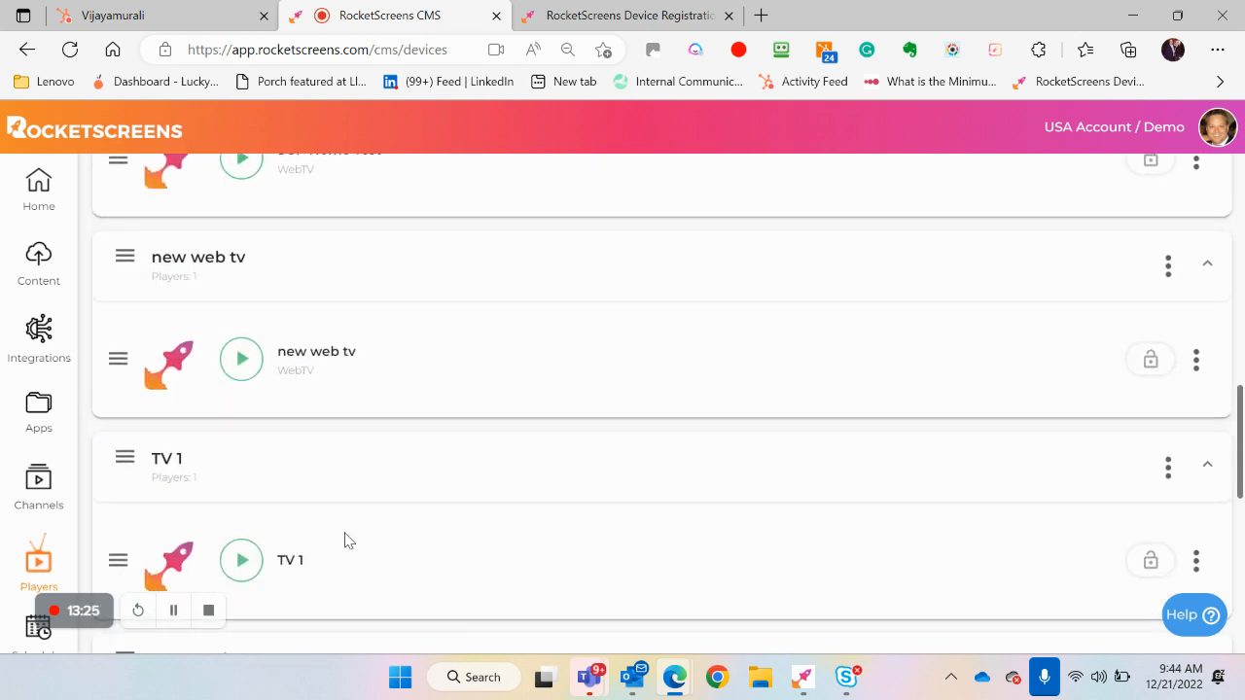
pyautogui.scroll(-2, 346, 540)
pyautogui.scroll(-2, 345, 541)
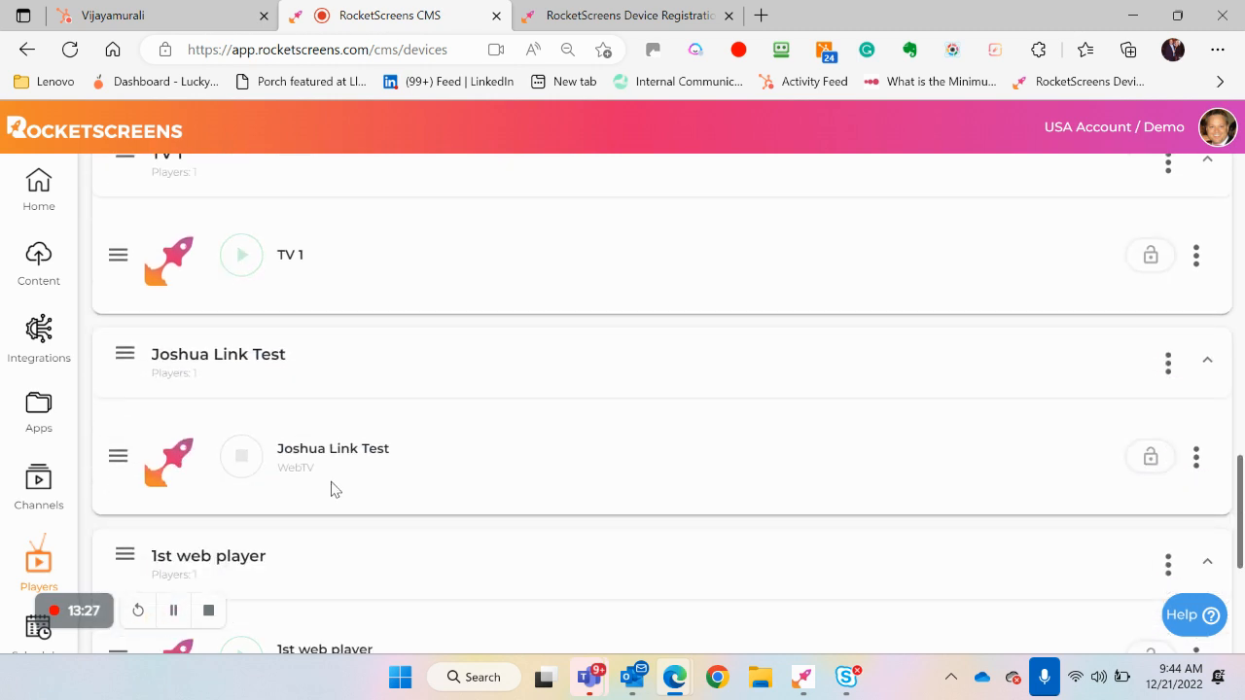
pyautogui.scroll(-4, 331, 489)
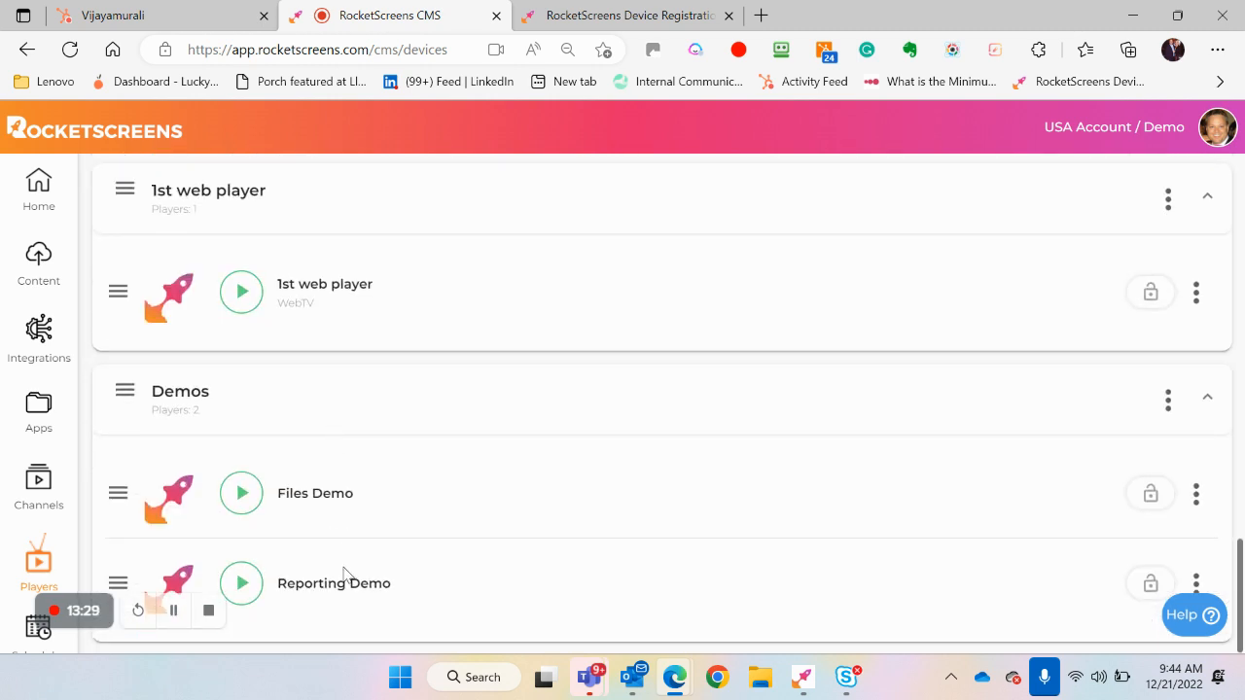
# Pause the SGP home work out player and confirm the pause
pyautogui.scroll(15, 493, 526)
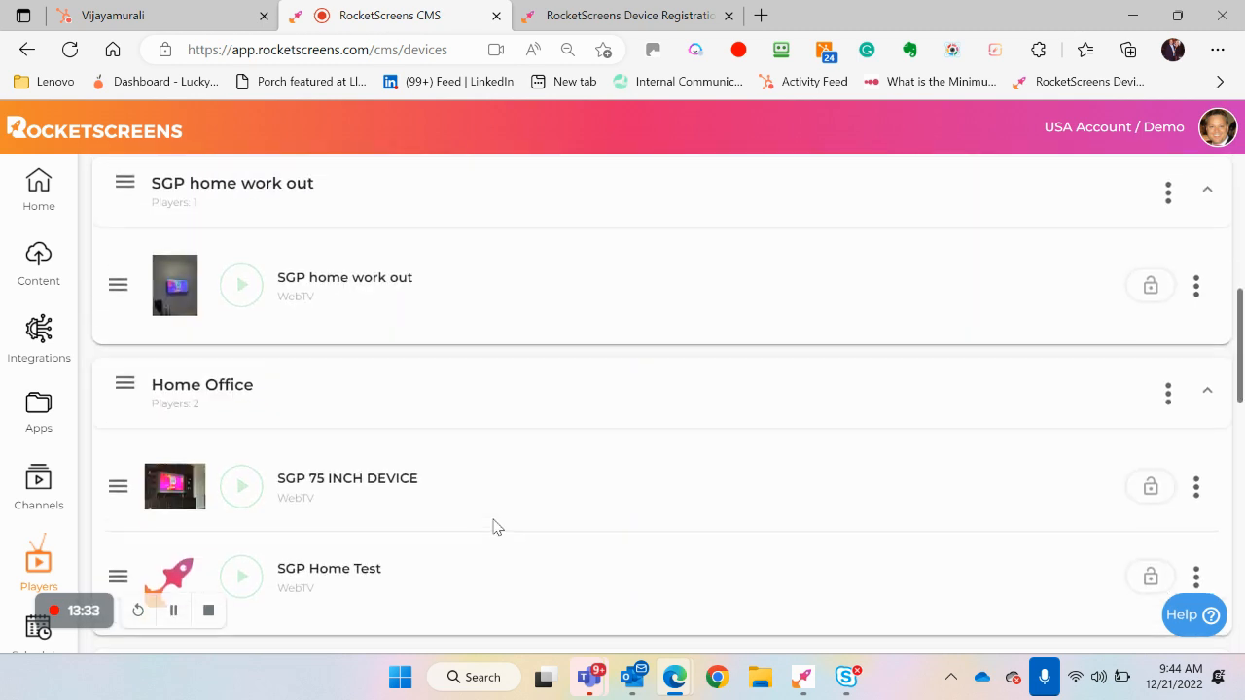
pyautogui.scroll(2, 494, 525)
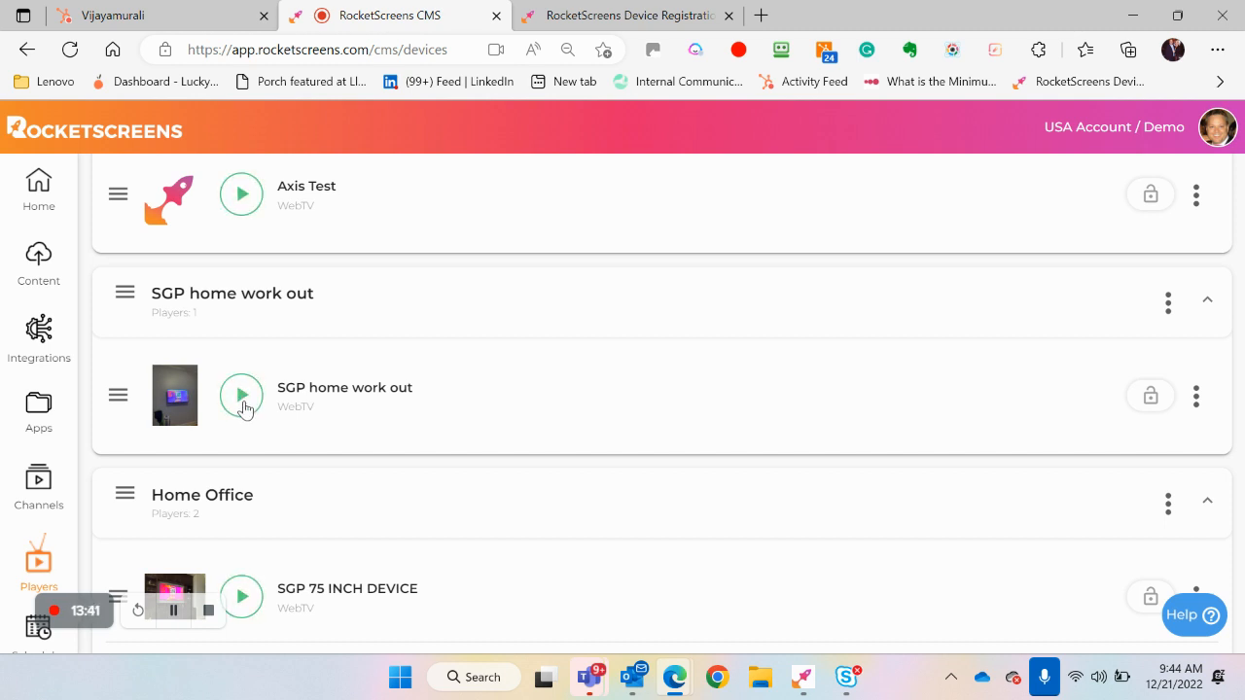
pyautogui.click(243, 406)
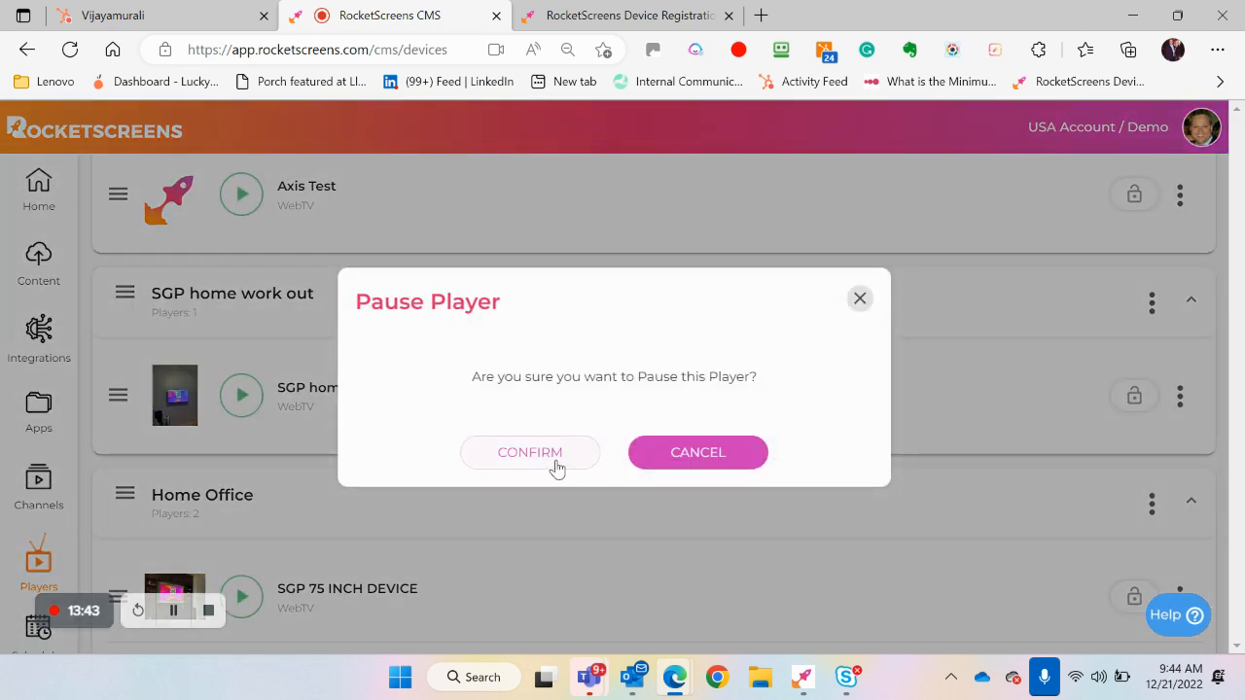
pyautogui.click(556, 466)
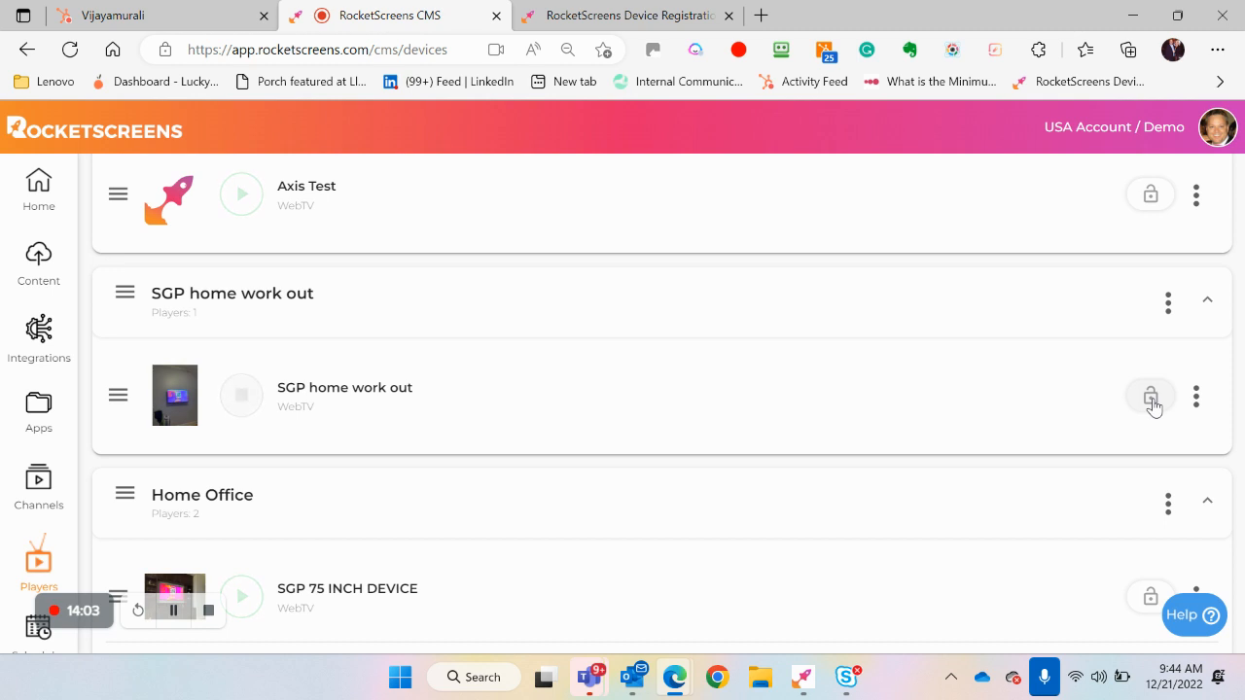
# Review the action options of the SGP home work out player, then open its details with default channel and scheduled channels
pyautogui.click(1197, 396)
pyautogui.moveTo(1172, 433)
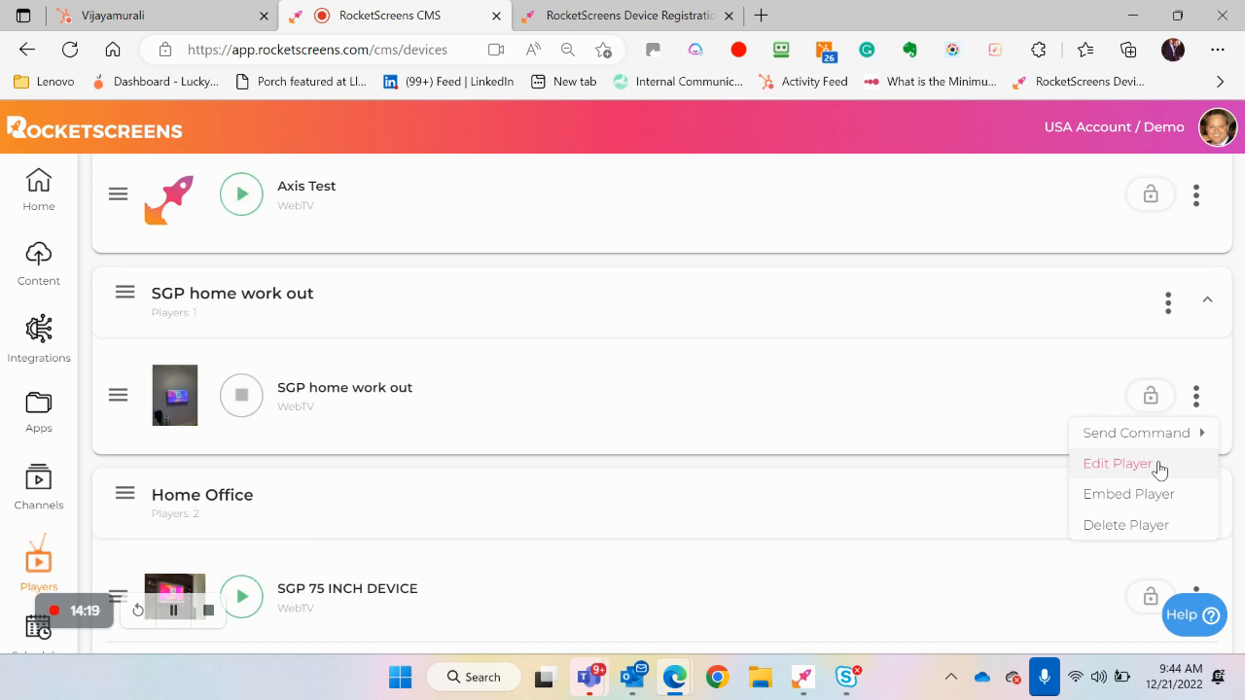
pyautogui.click(613, 392)
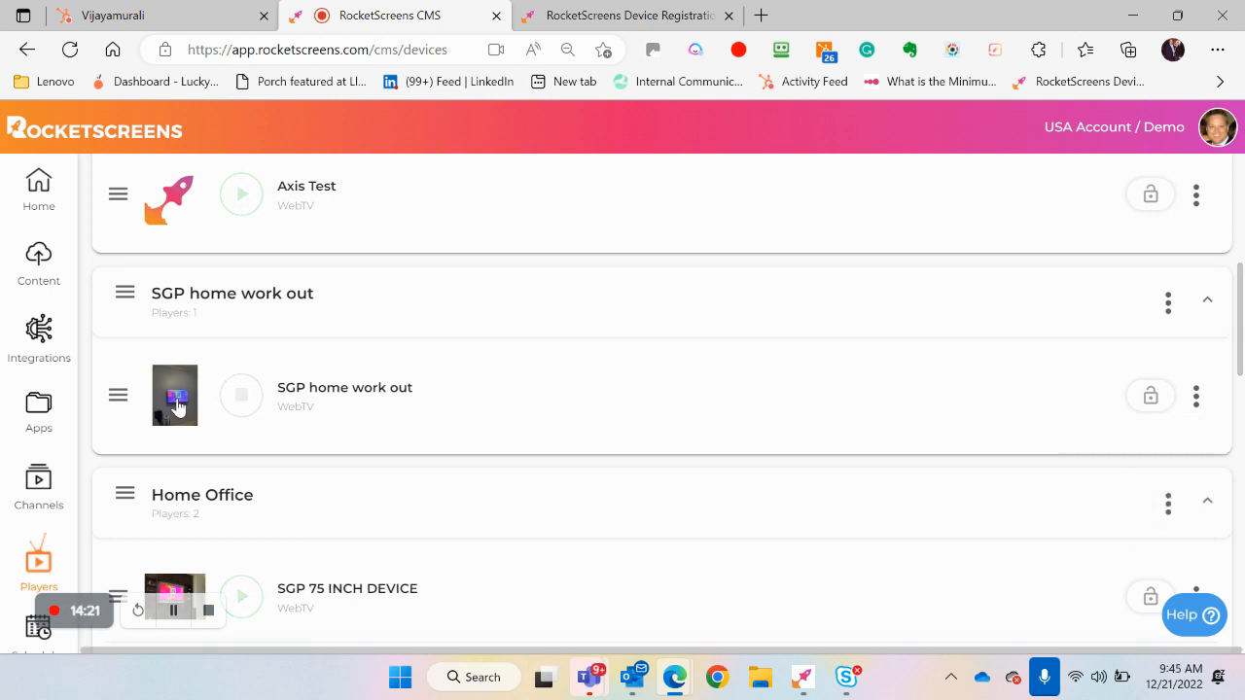
pyautogui.click(175, 404)
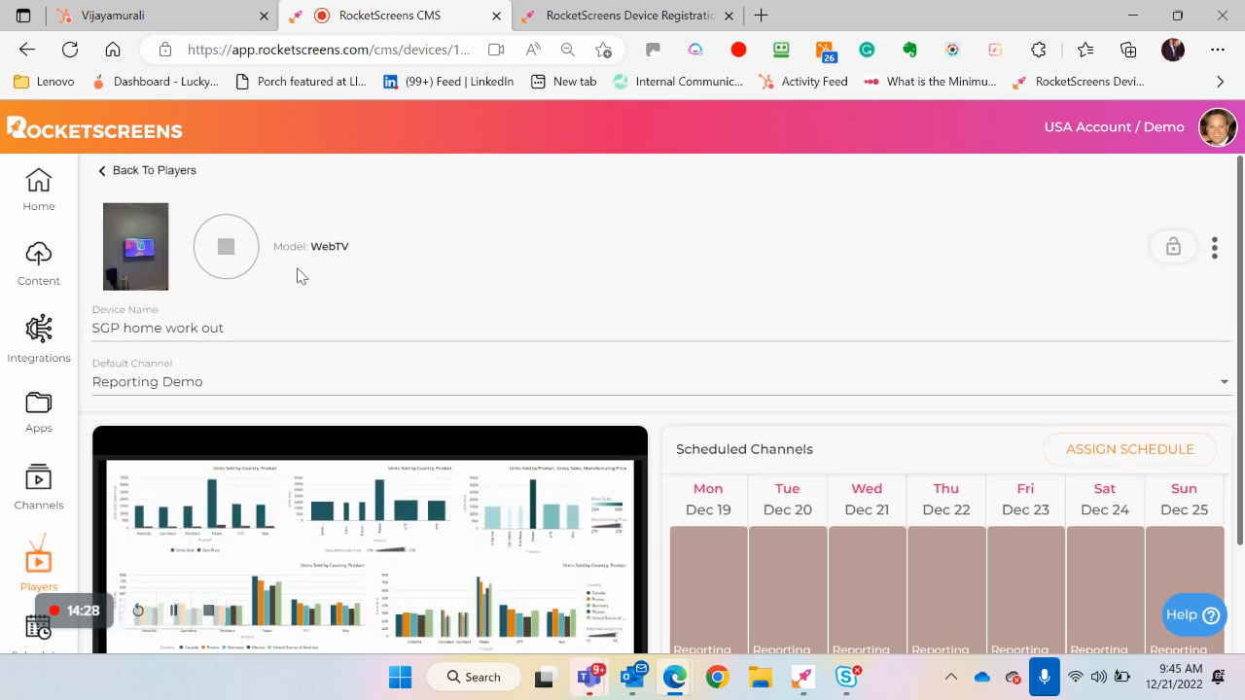
# Return to the Players list and look over the SGP home work out and Home Office groups
pyautogui.click(160, 170)
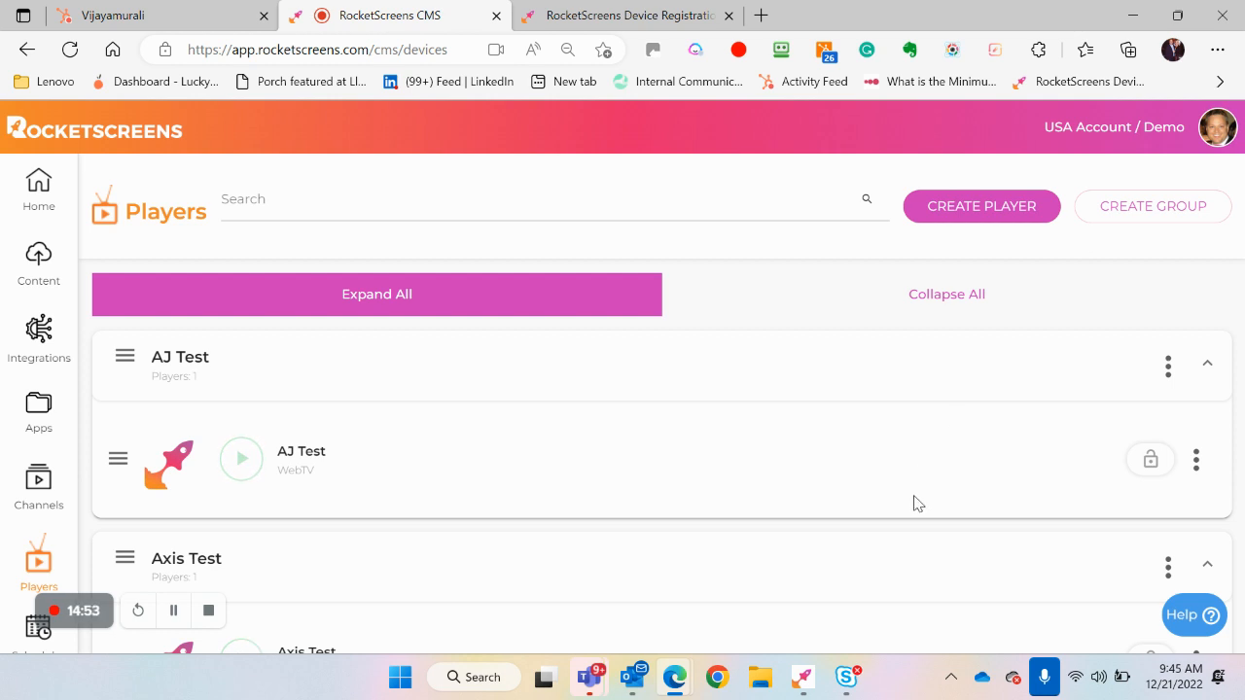
pyautogui.scroll(-2, 916, 503)
pyautogui.scroll(-5, 915, 503)
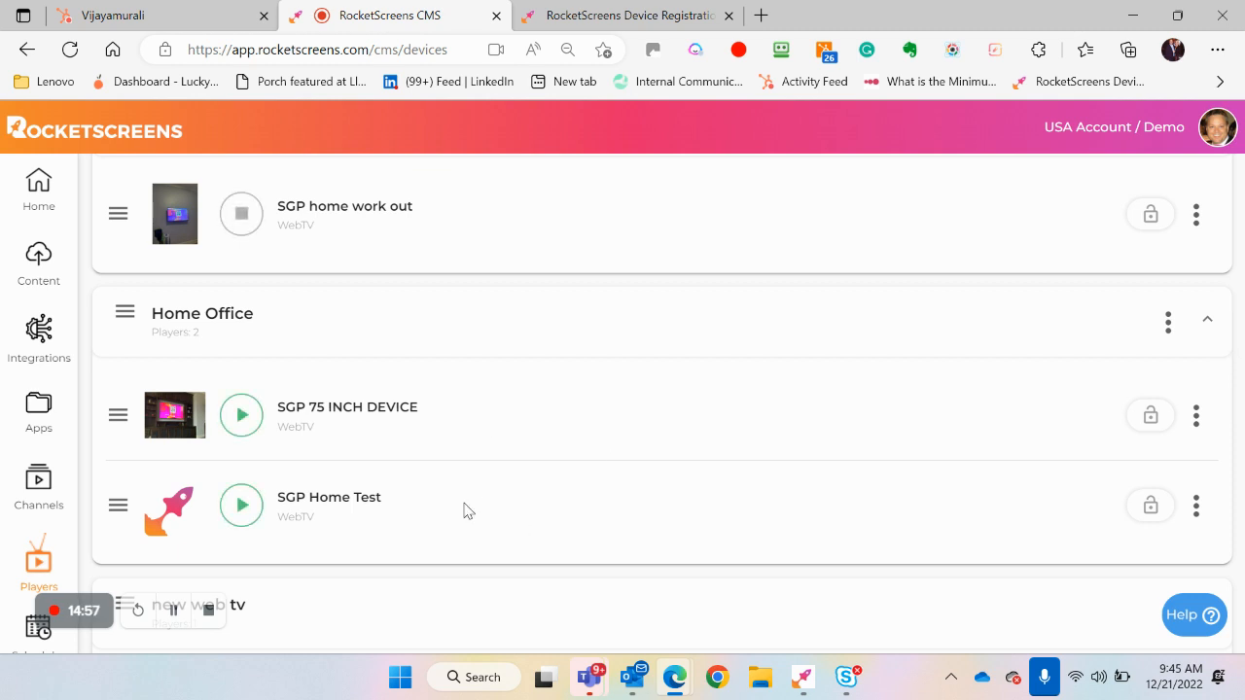
pyautogui.scroll(1, 461, 422)
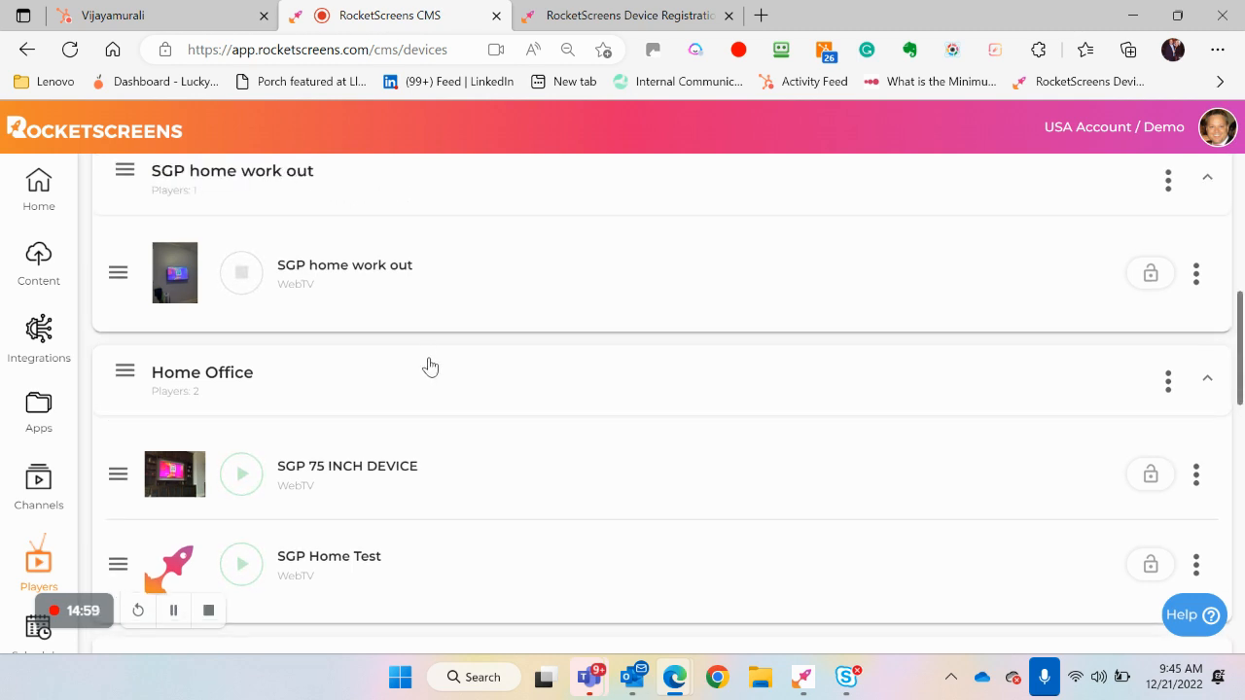
# Move the SGP Home Test and SGP 75 INCH DEVICE players from the Home Office group into the SGP home work out group
pyautogui.moveTo(117, 564); pyautogui.dragTo(145, 341)
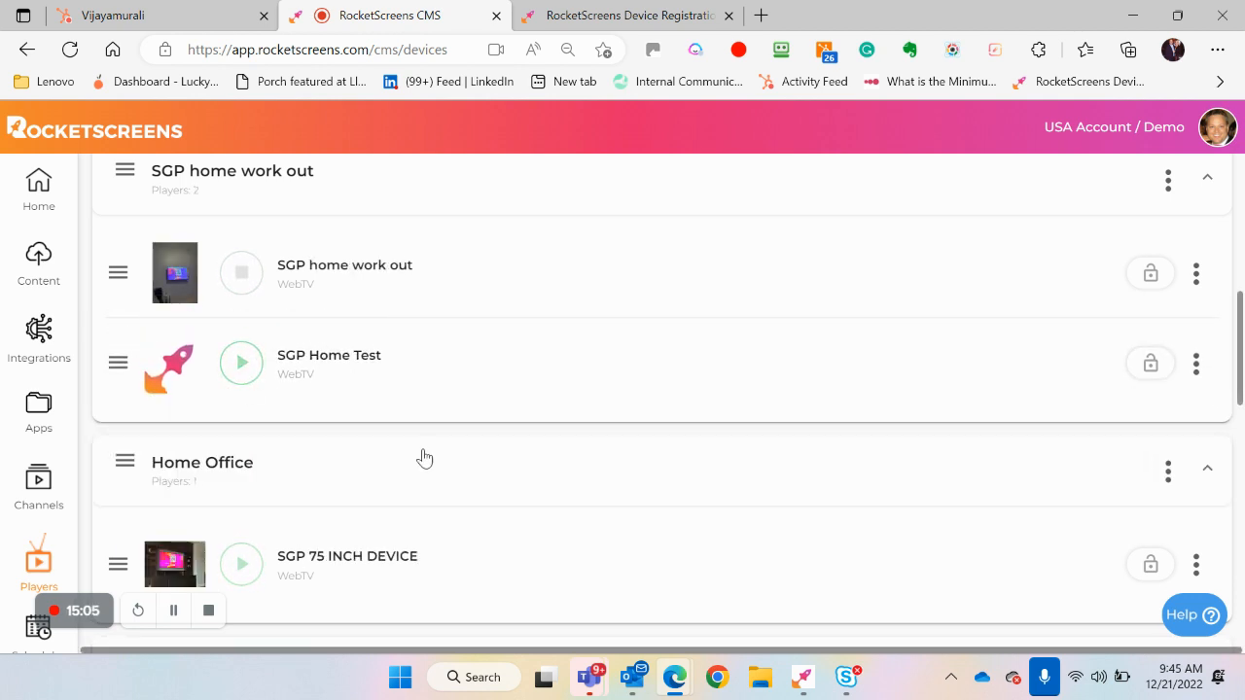
pyautogui.scroll(-1, 438, 471)
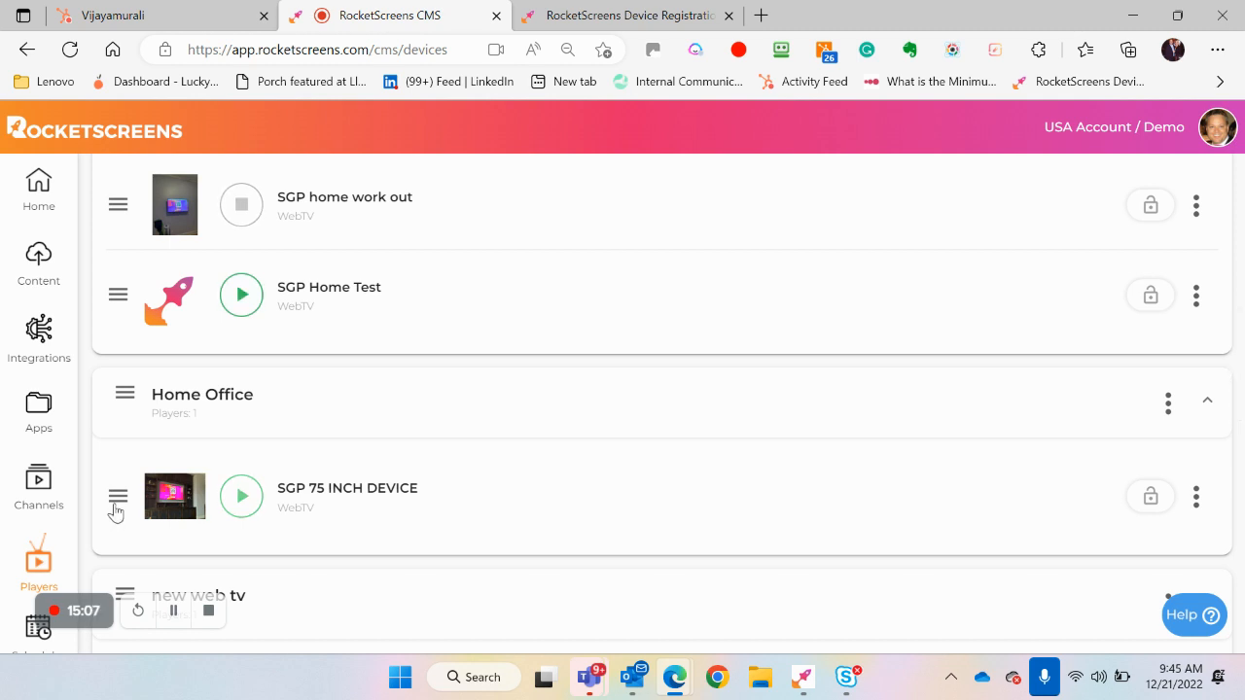
pyautogui.moveTo(117, 500); pyautogui.dragTo(107, 348)
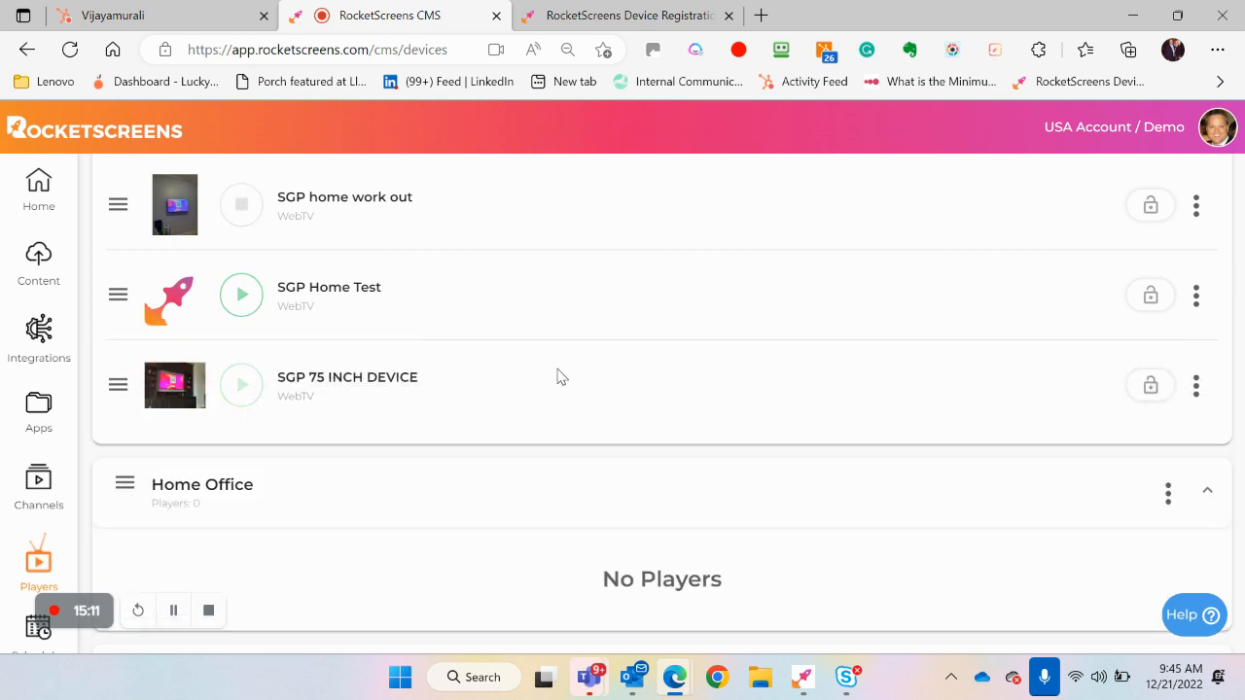
# Collapse all player groups in the Players list
pyautogui.scroll(2, 559, 376)
pyautogui.scroll(1, 558, 375)
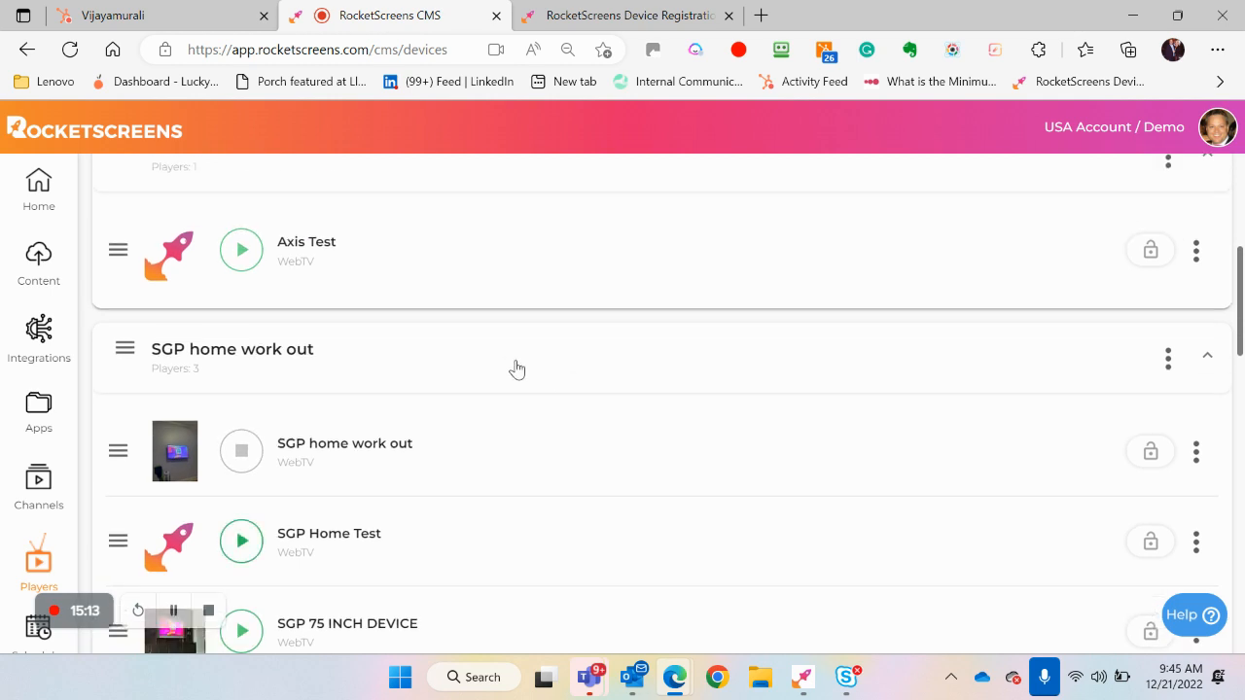
pyautogui.scroll(4, 513, 367)
pyautogui.scroll(2, 516, 367)
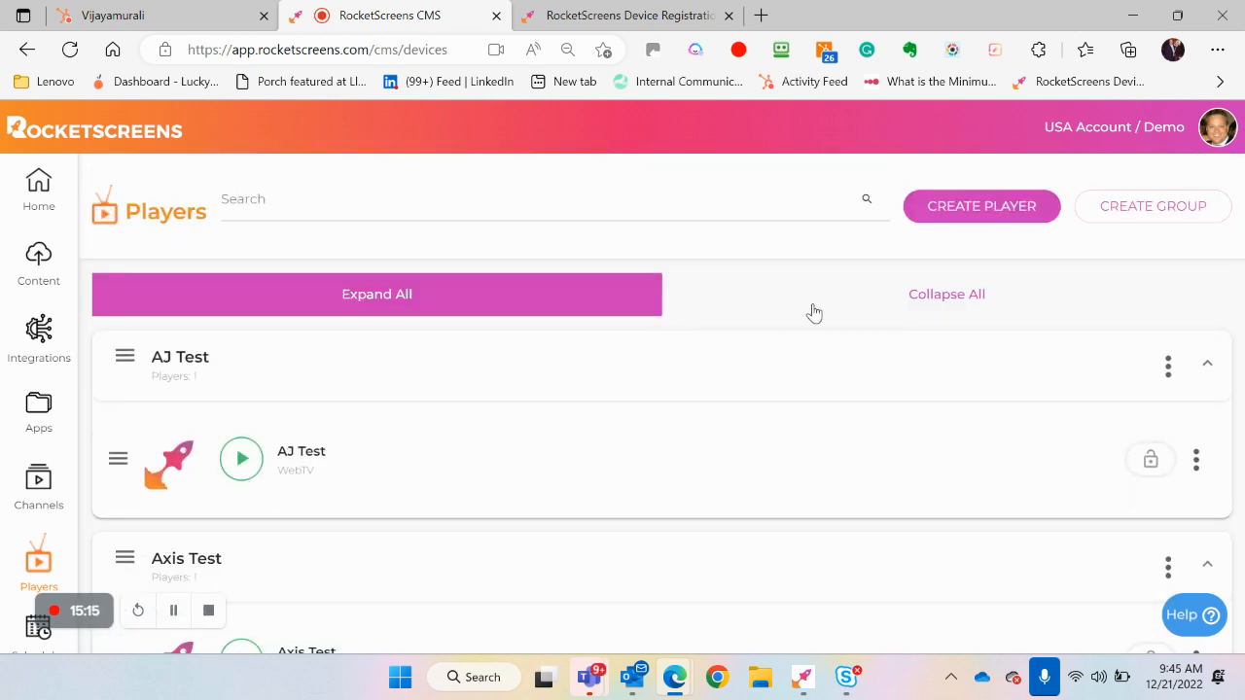
pyautogui.click(907, 292)
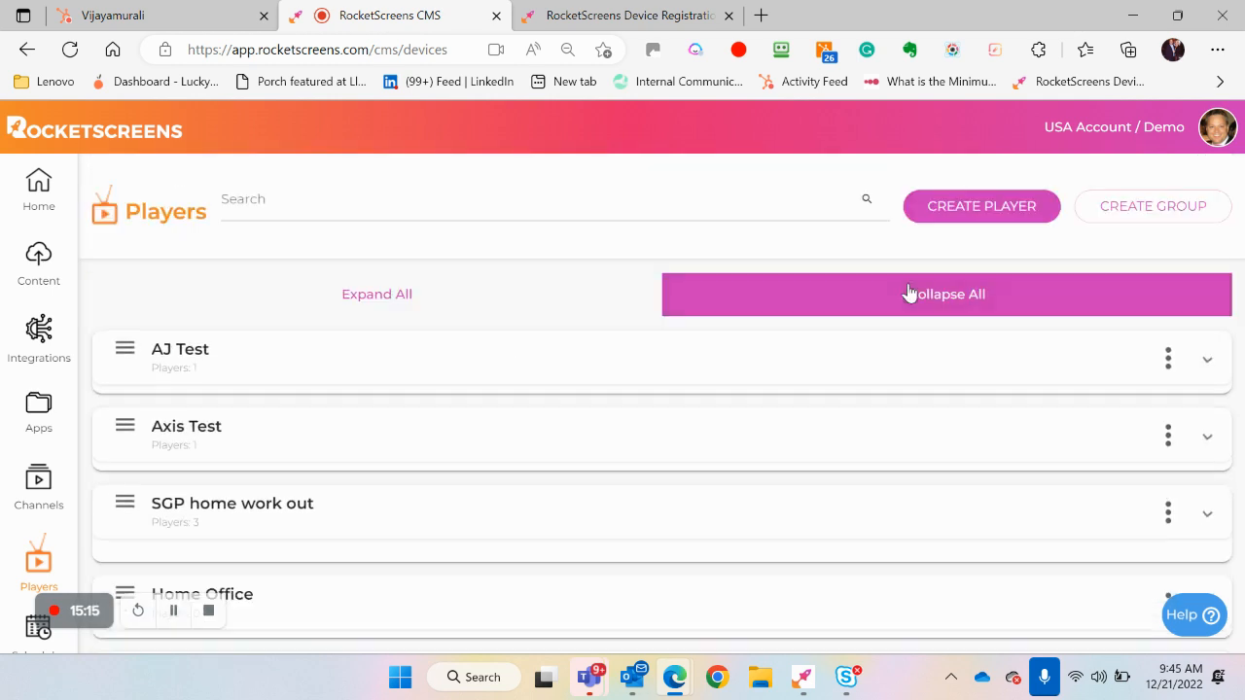
# Review the player types offered for a new player, and generate a new code on the device registration page
pyautogui.click(981, 208)
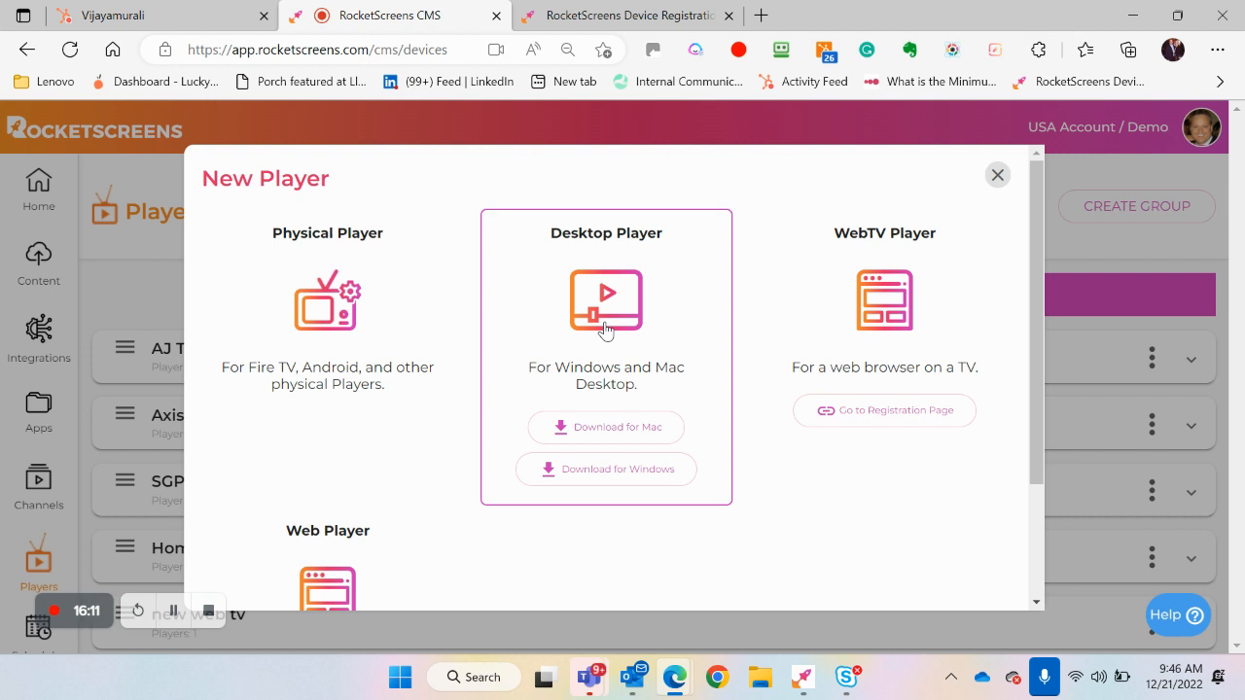
pyautogui.scroll(-1, 865, 342)
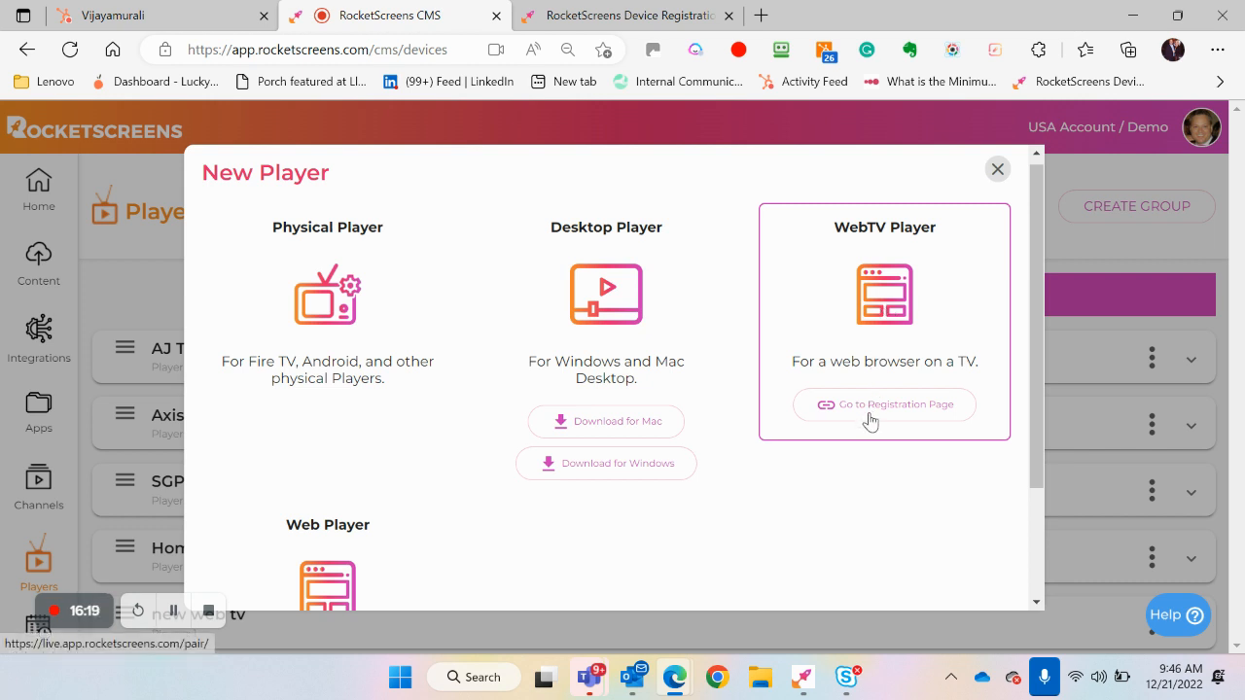
pyautogui.click(656, 20)
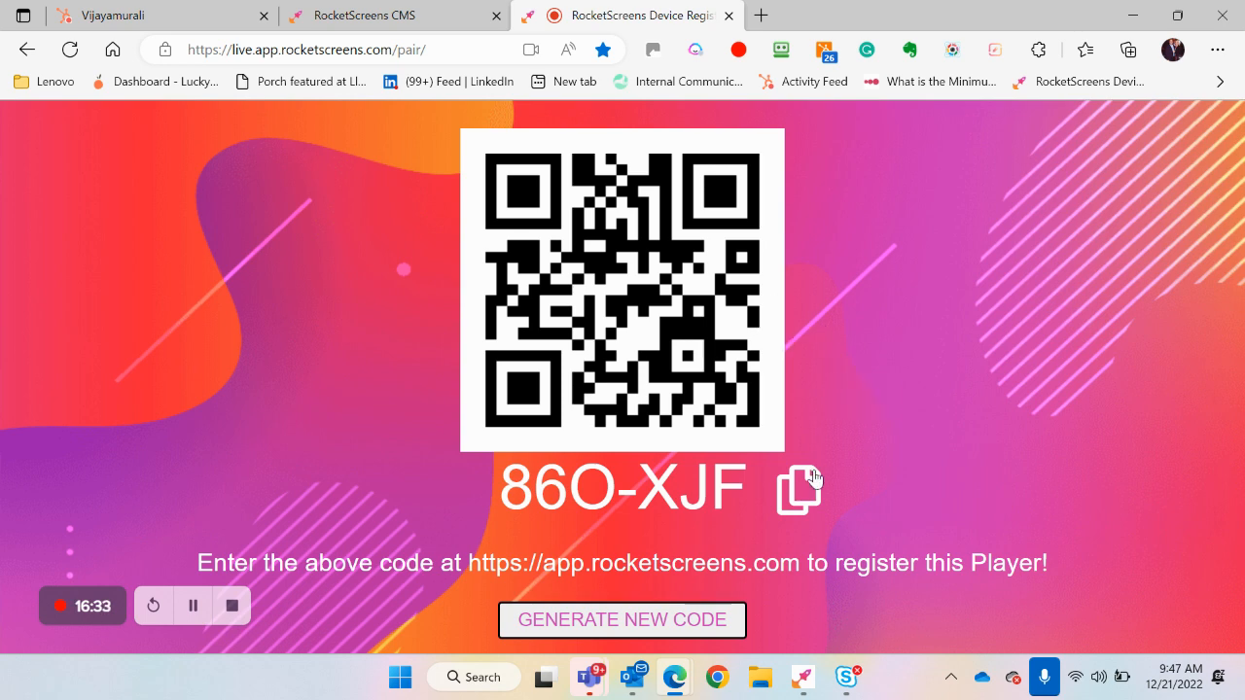
pyautogui.click(673, 621)
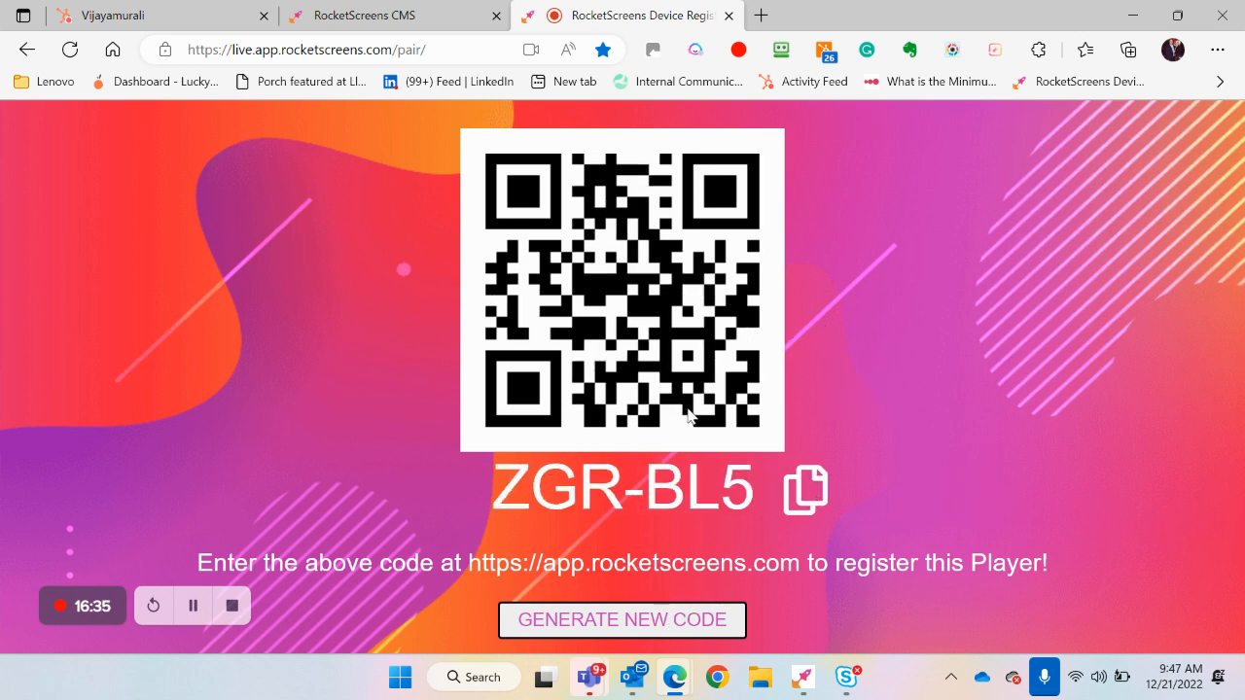
pyautogui.click(436, 19)
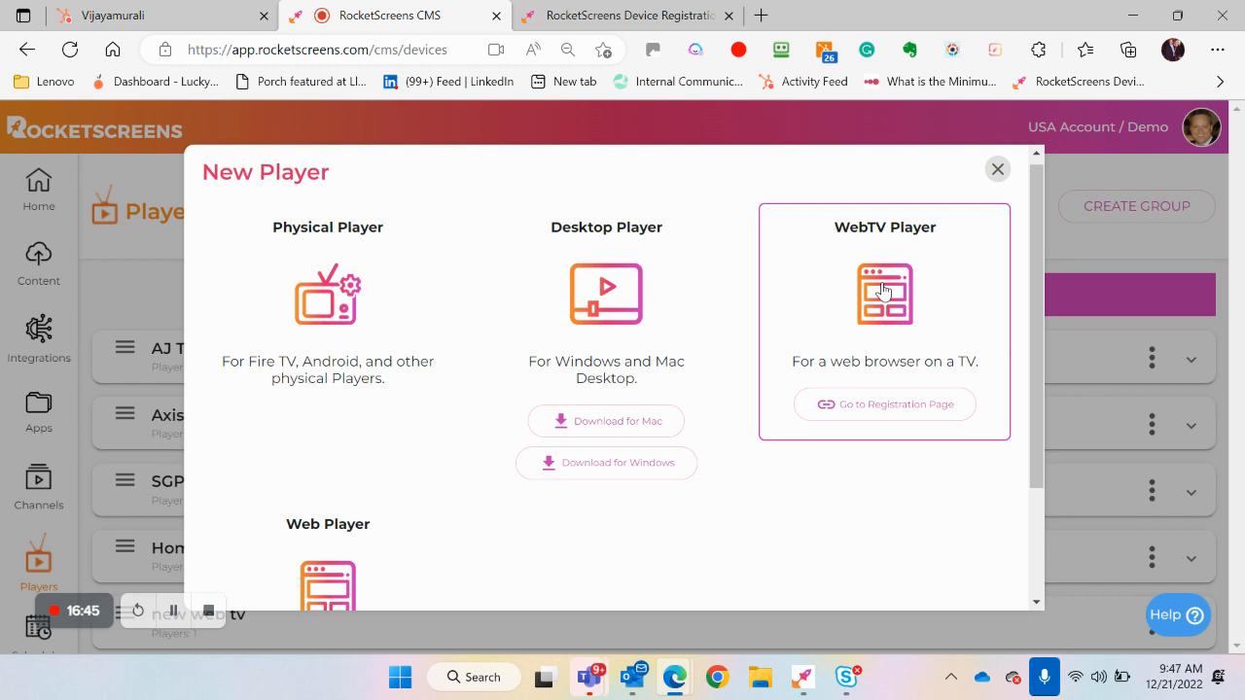
# Start creating a WebTV player and name it New WebTV Player
pyautogui.click(883, 289)
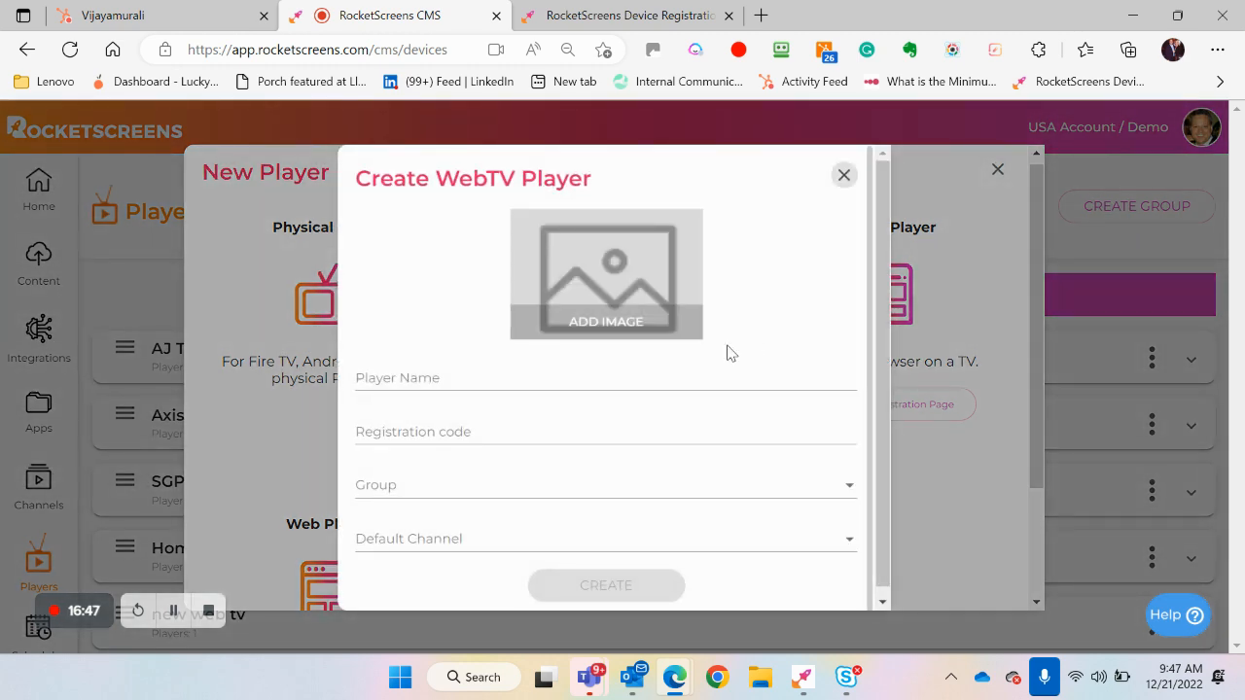
pyautogui.click(675, 380)
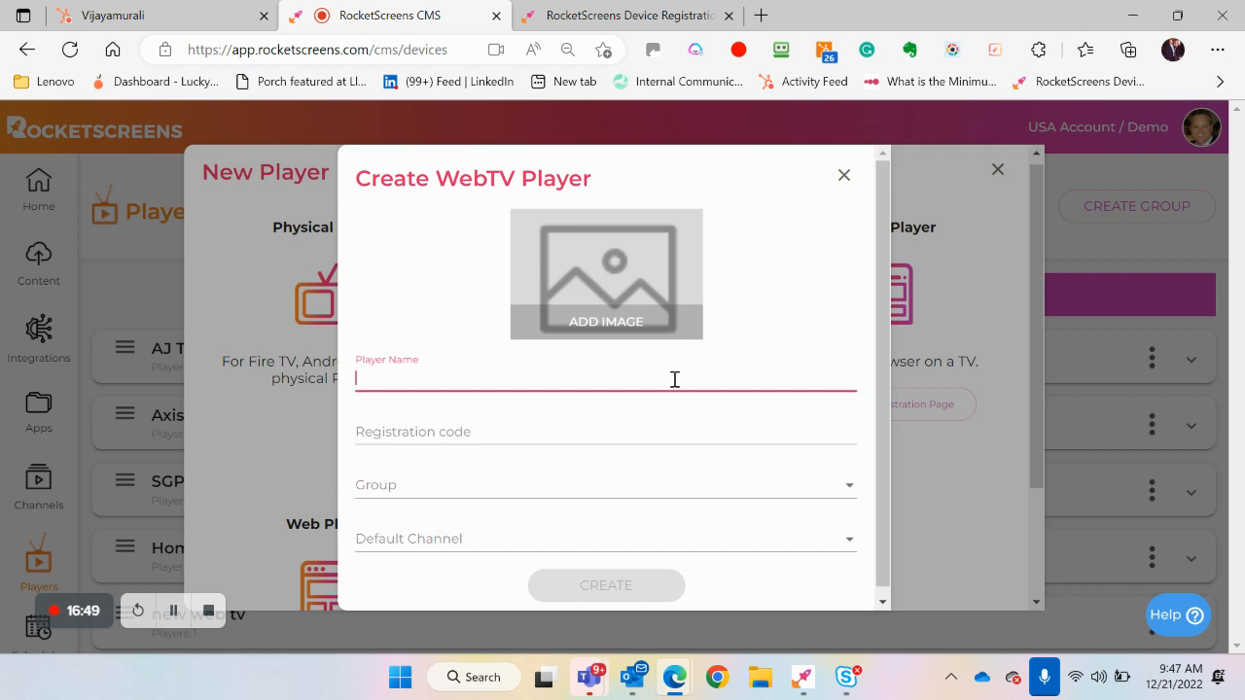
pyautogui.write('ew WebTV Player')
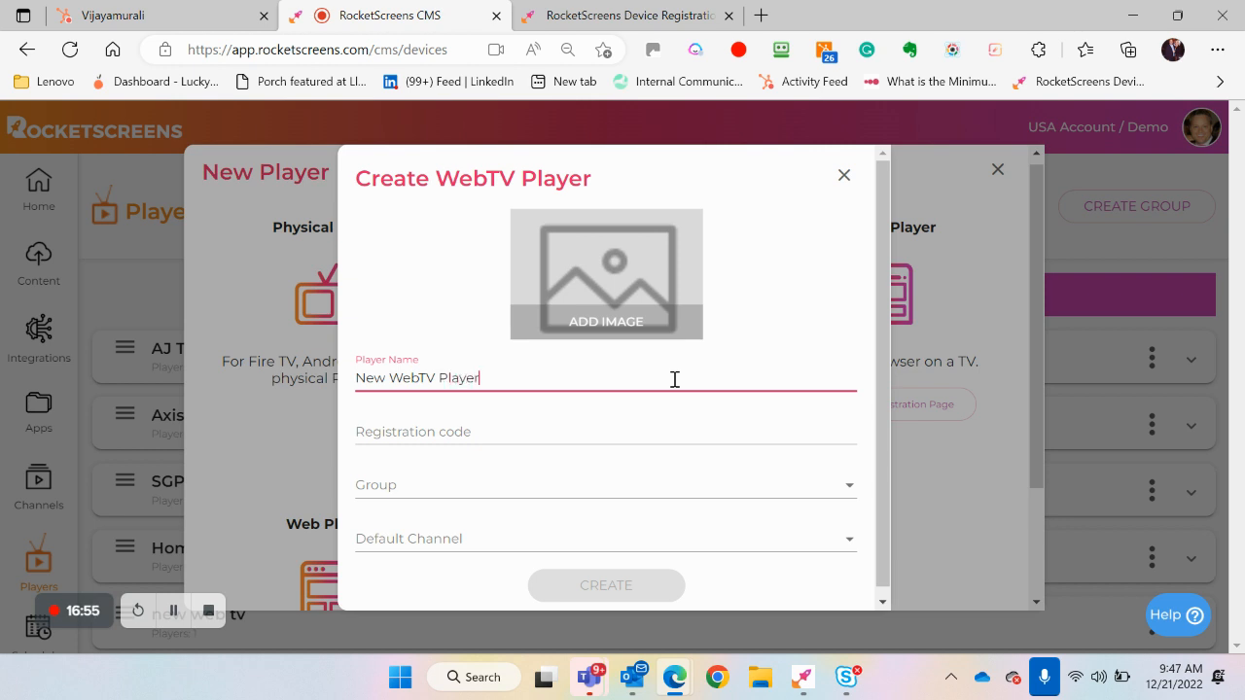
# Copy the registration code from the device registration page and paste it into the new player's Registration code field
pyautogui.click(625, 430)
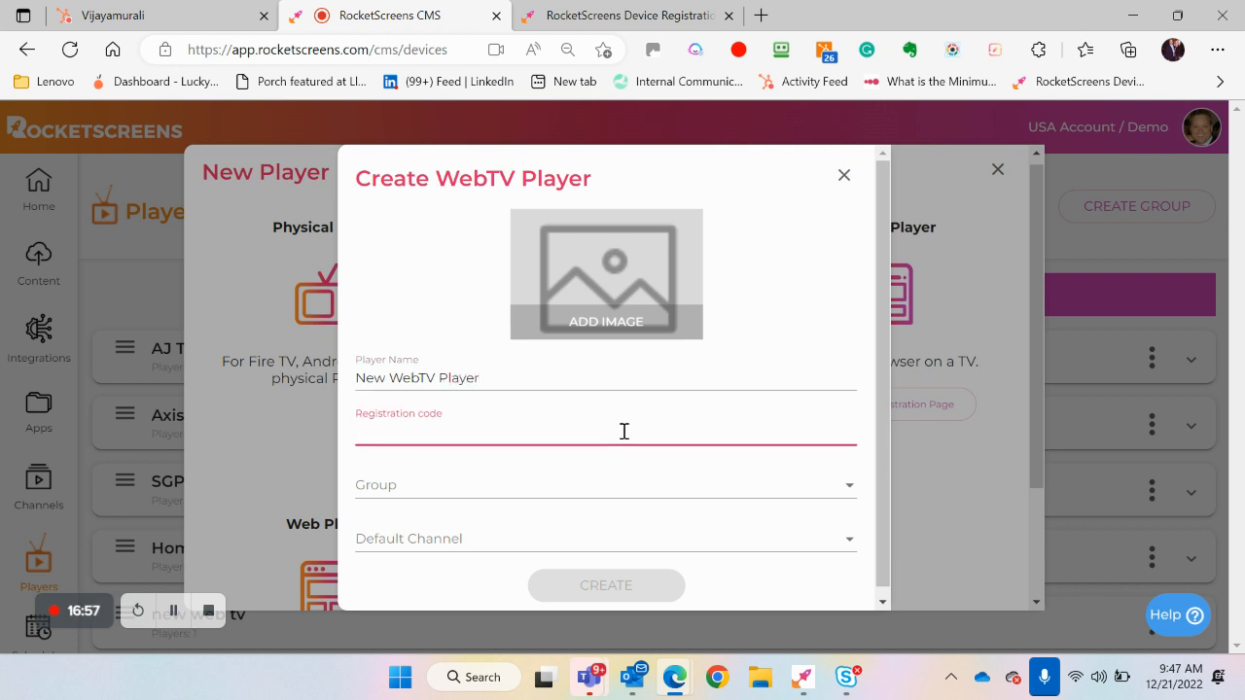
pyautogui.click(669, 18)
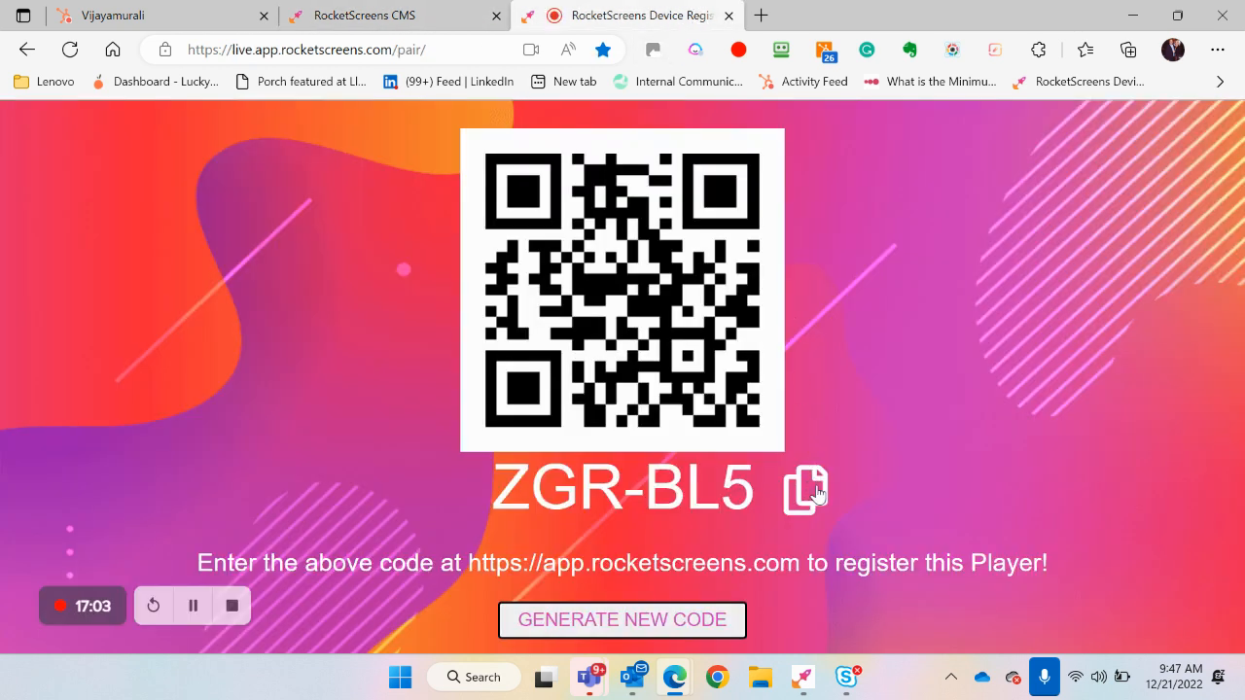
pyautogui.click(445, 17)
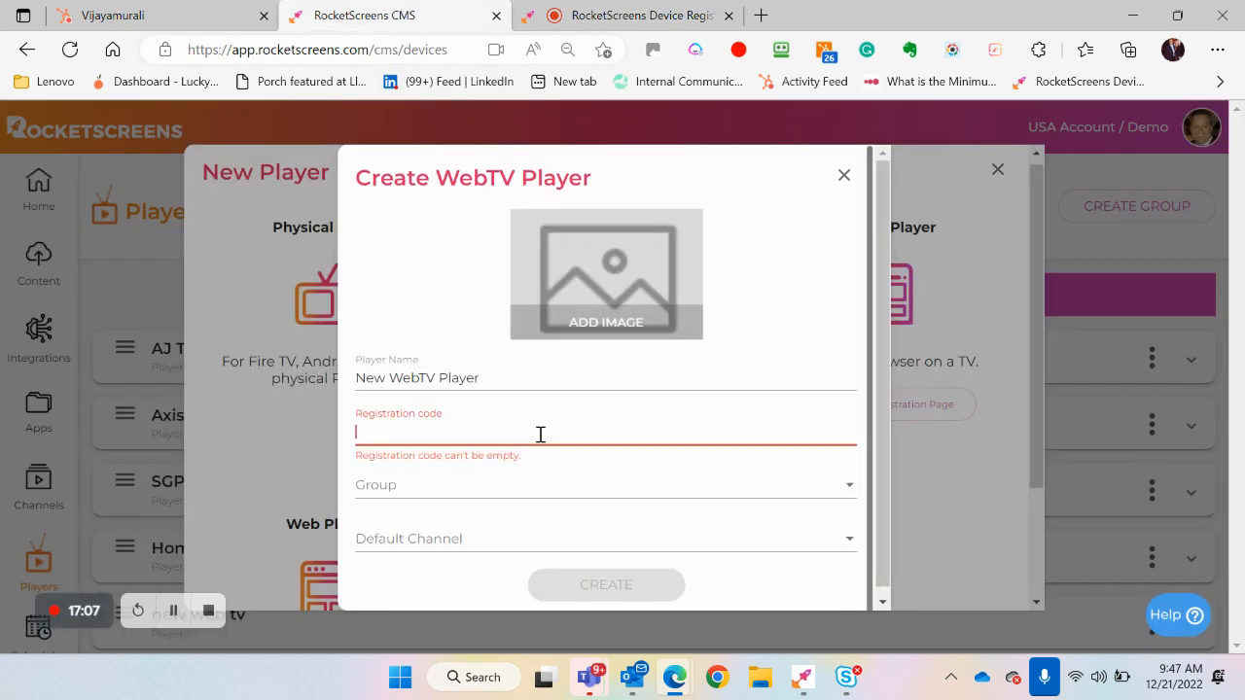
pyautogui.write('ZGR-BL5')
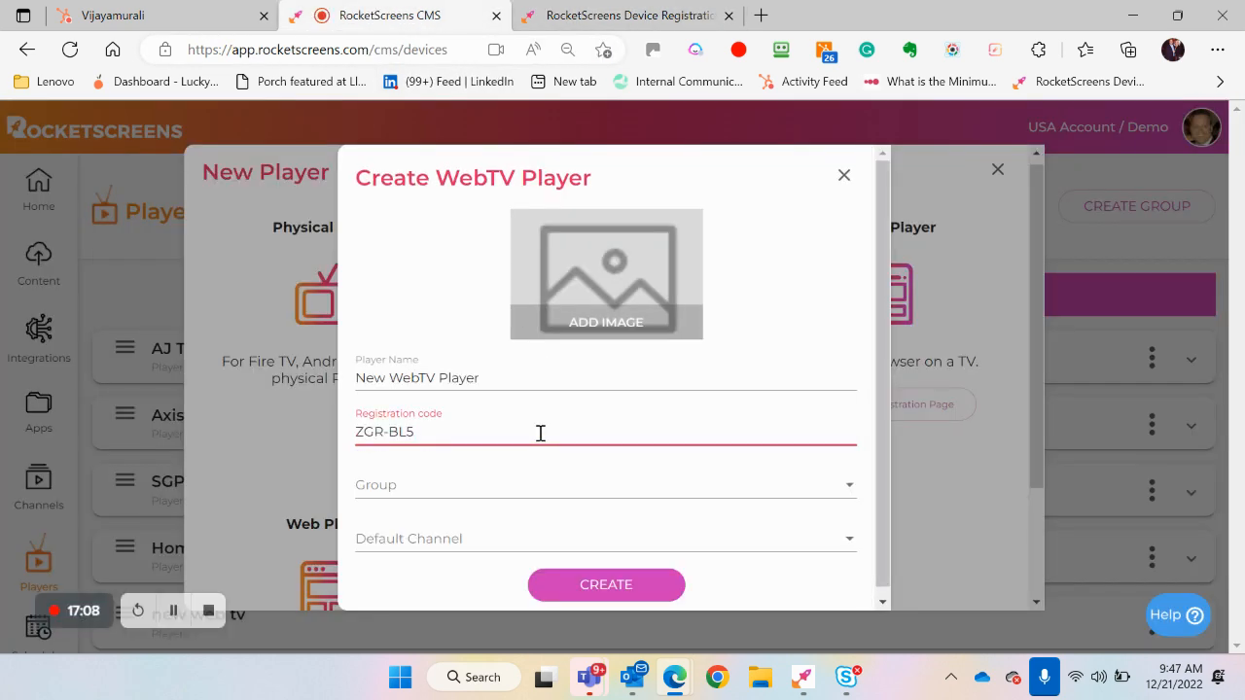
# Assign the new player to the SGP home work out group with Reporting Demo as default channel, and create it
pyautogui.click(533, 486)
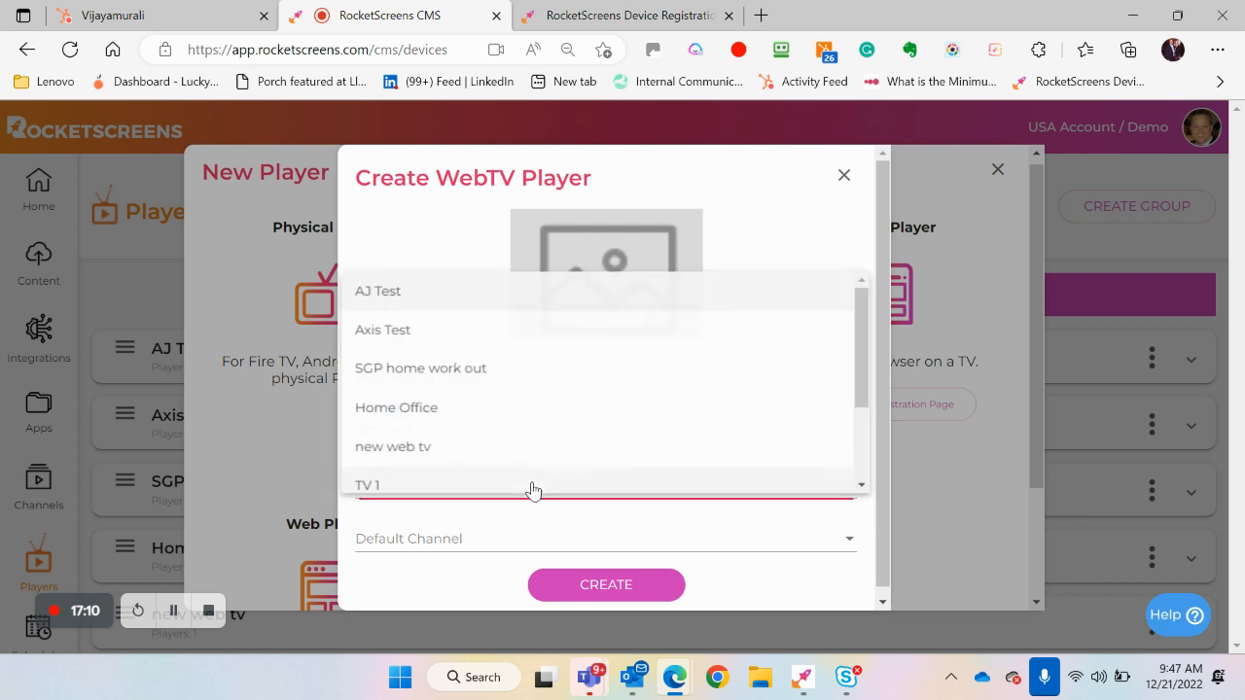
pyautogui.click(517, 374)
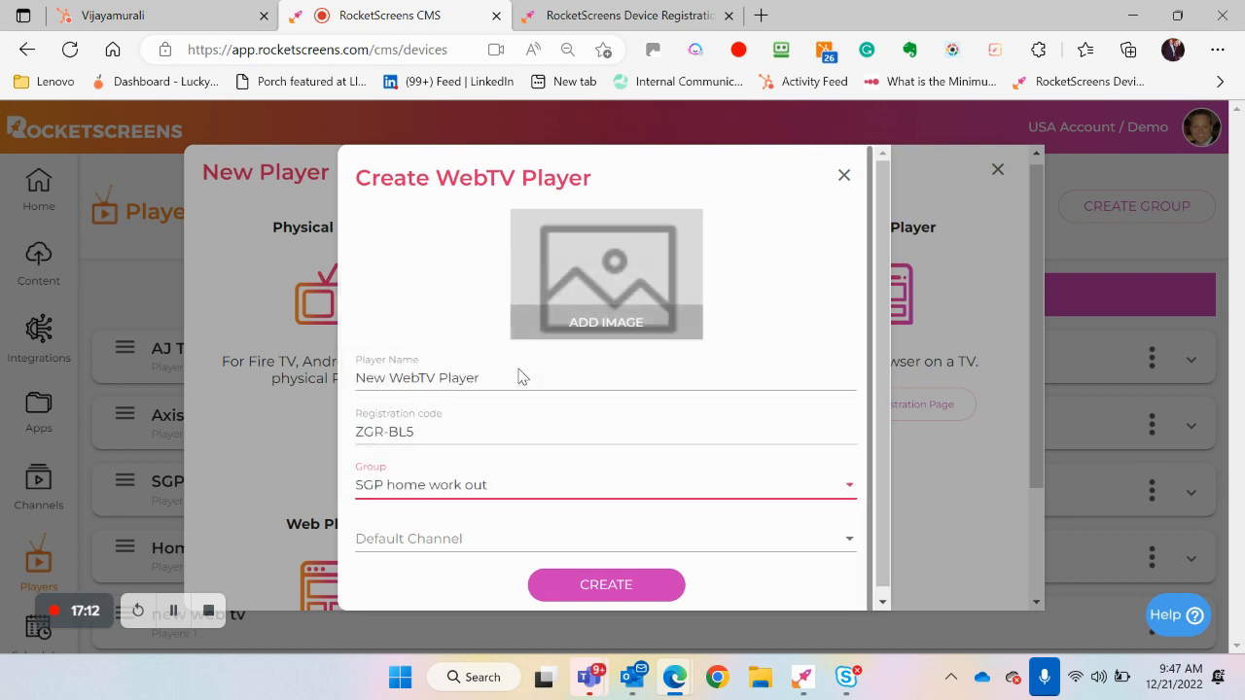
pyautogui.click(490, 539)
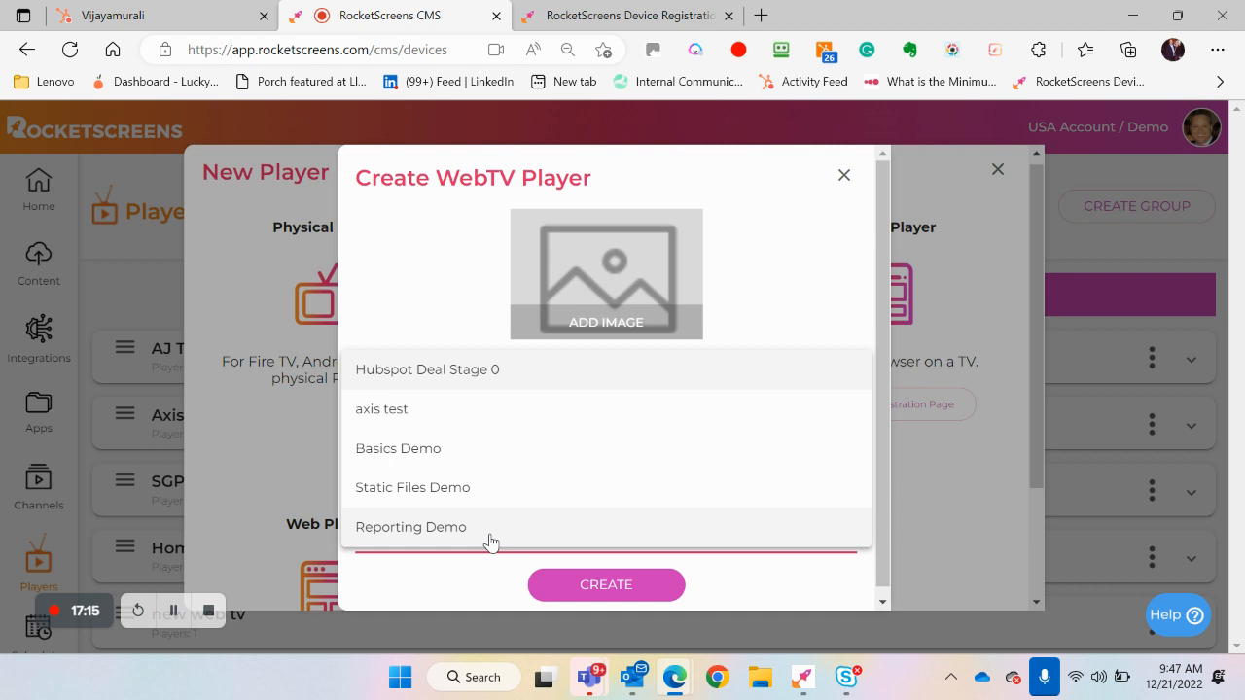
pyautogui.click(490, 541)
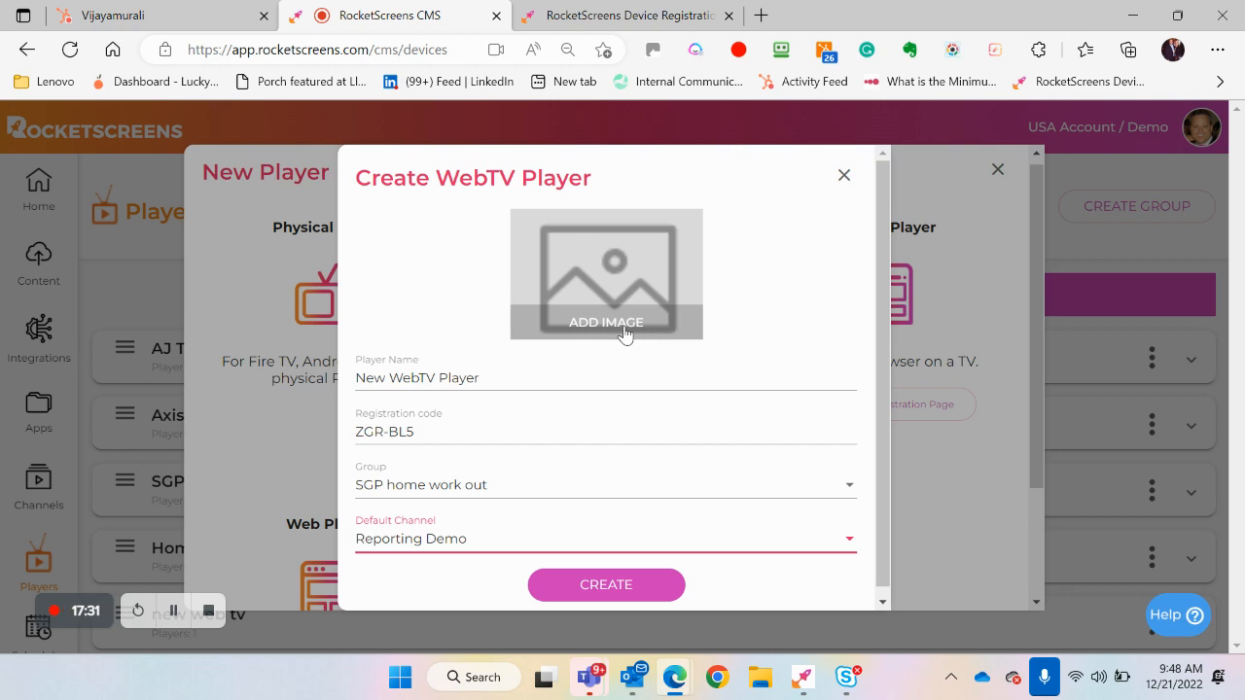
pyautogui.click(576, 590)
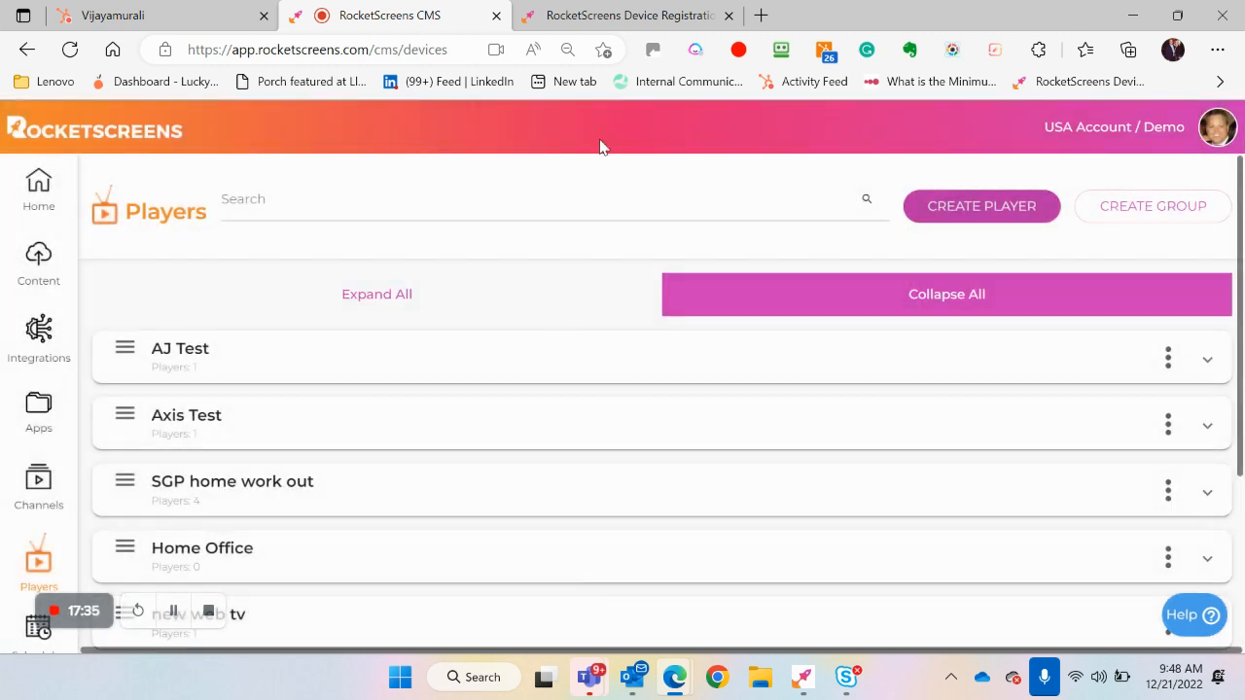
# View the live output of the new WebTV player and save its page to the Favorites bar as RocketScreens Player test
pyautogui.click(596, 19)
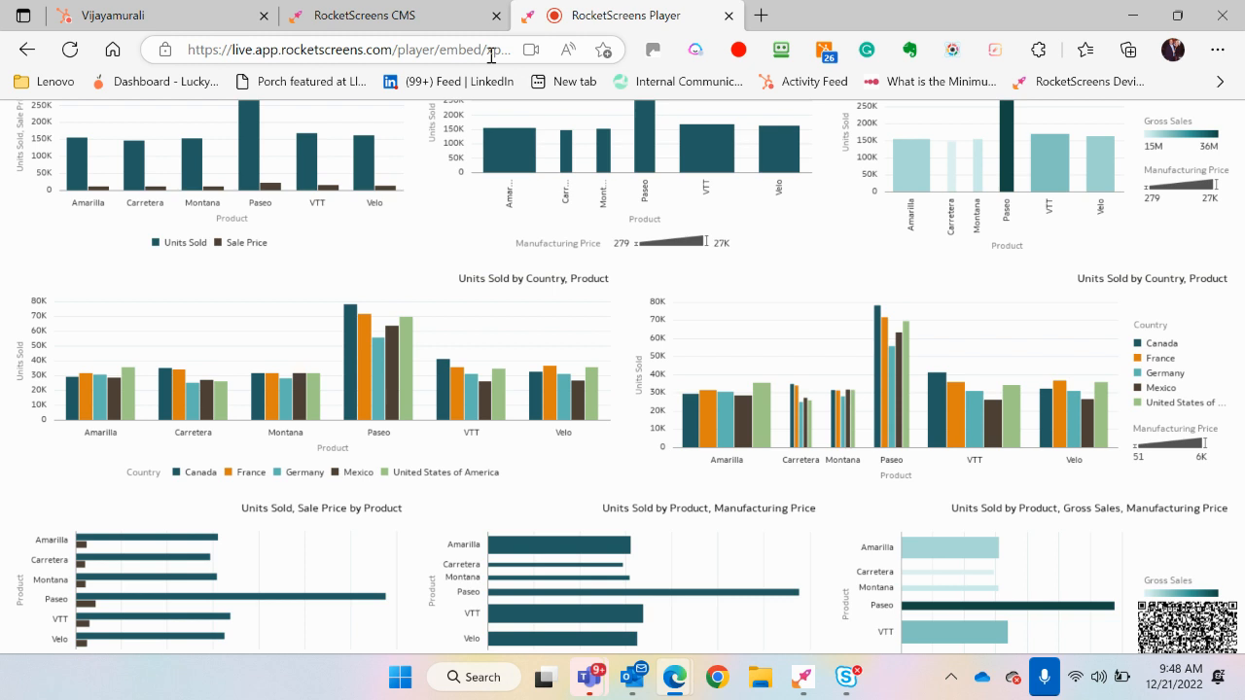
pyautogui.click(603, 50)
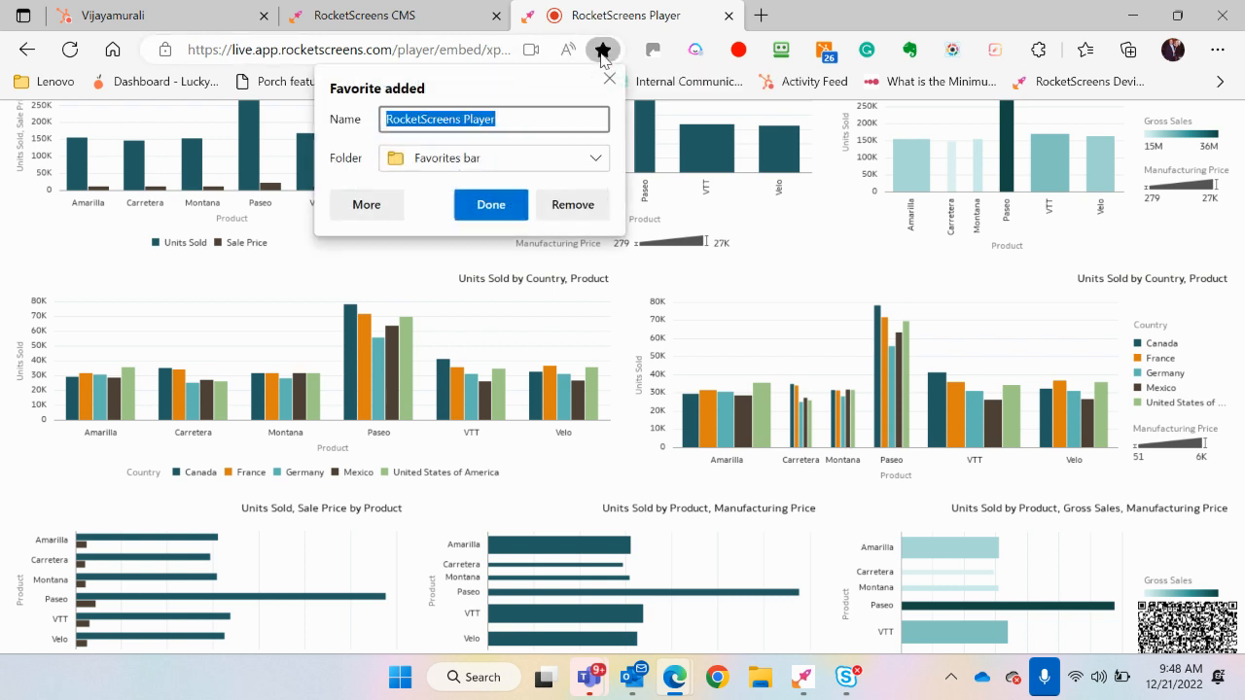
pyautogui.click(529, 118)
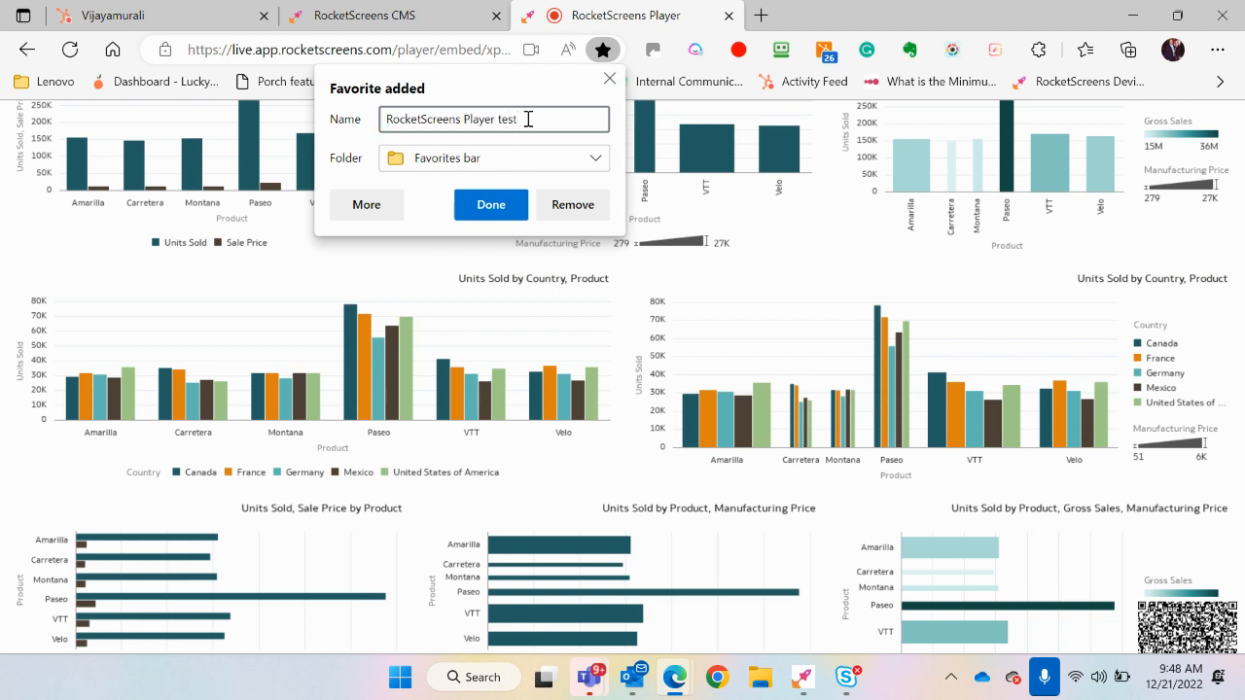
pyautogui.click(493, 205)
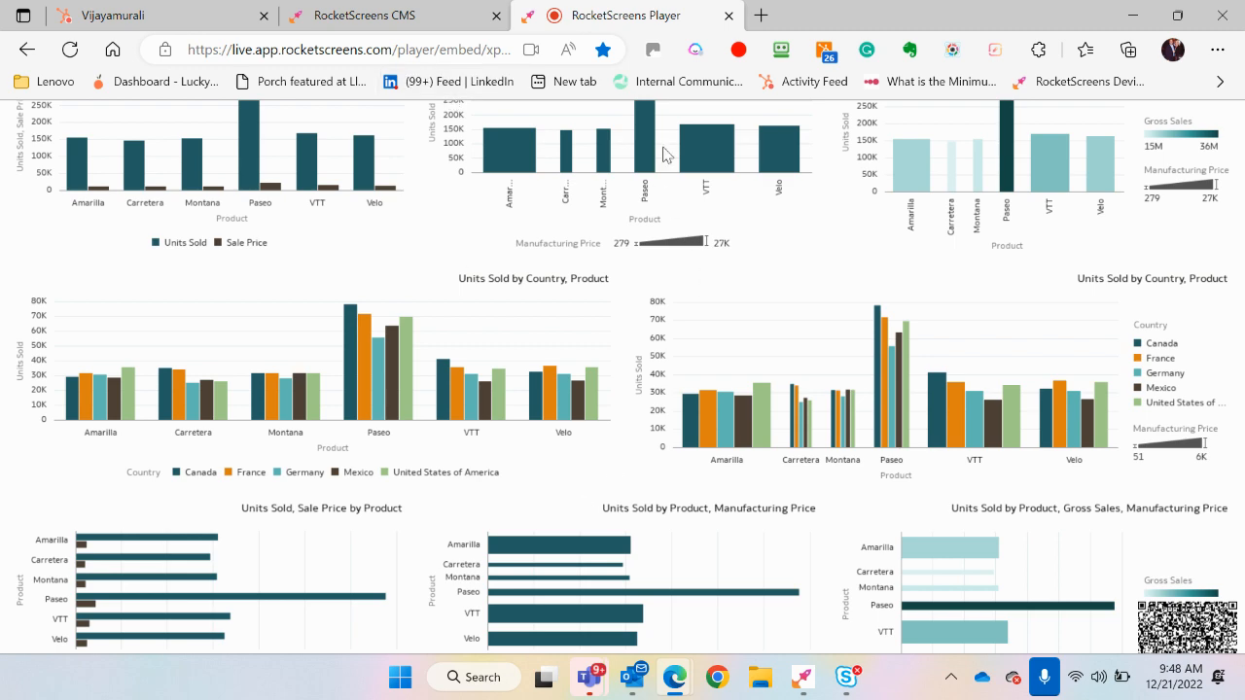
pyautogui.click(738, 51)
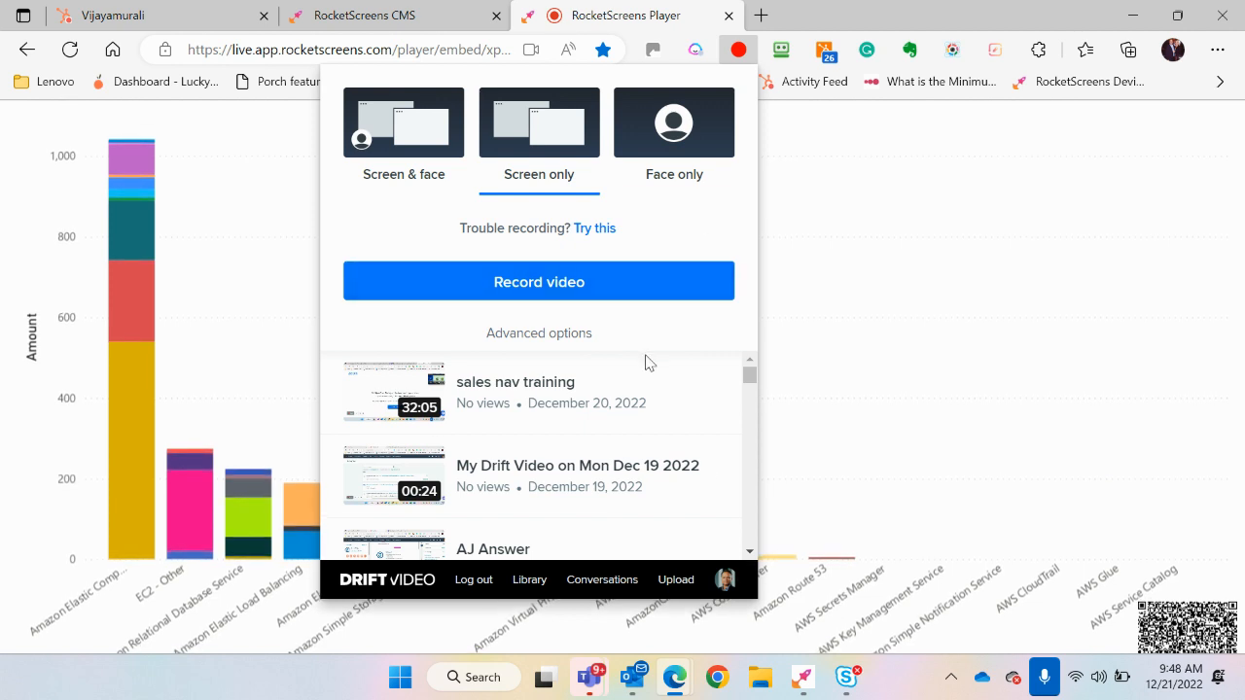
pyautogui.click(813, 320)
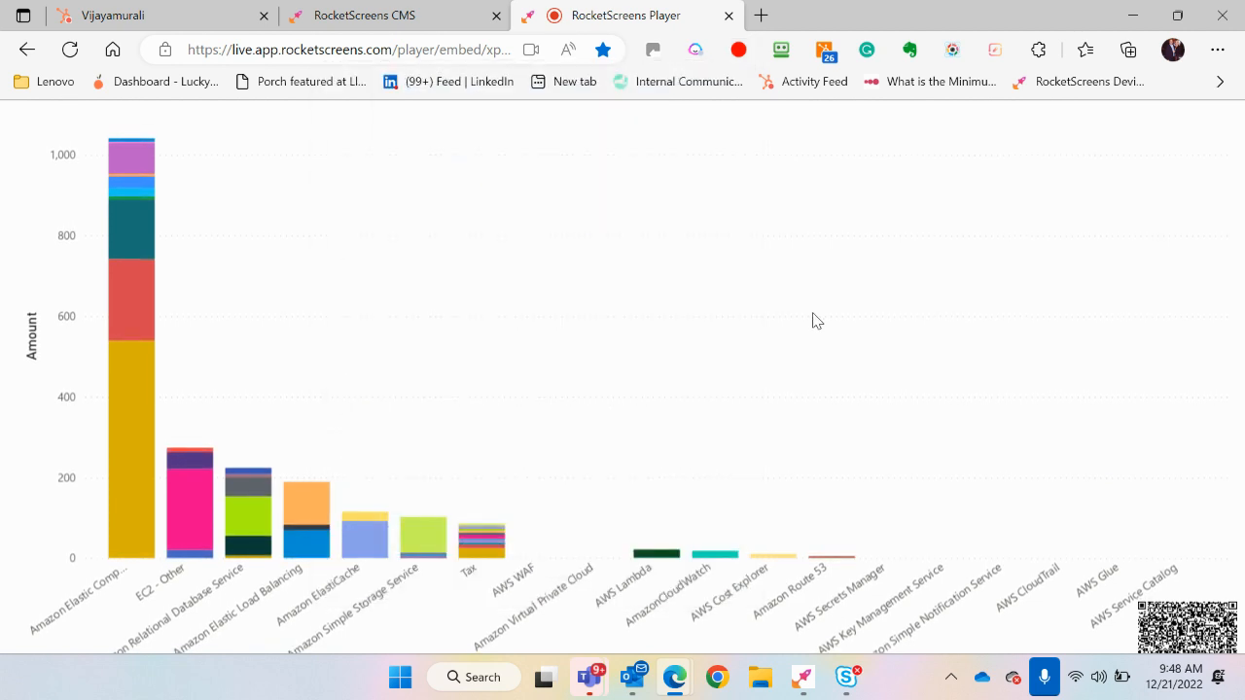
pyautogui.click(450, 22)
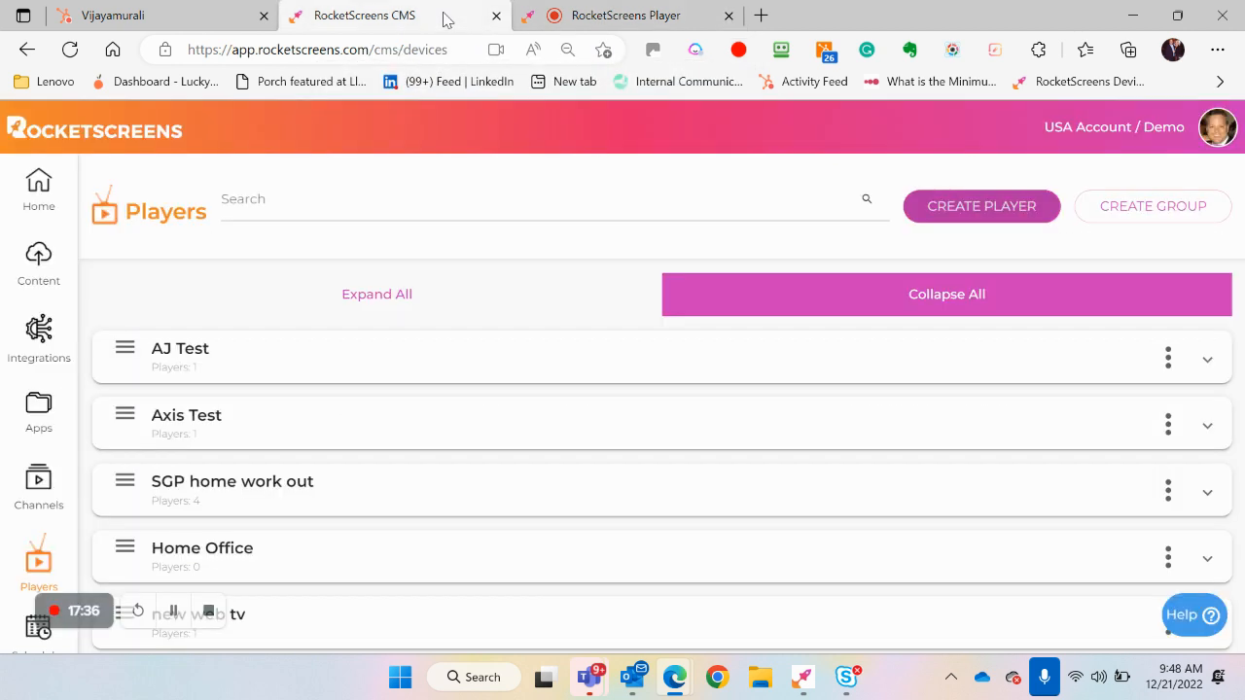
pyautogui.click(205, 19)
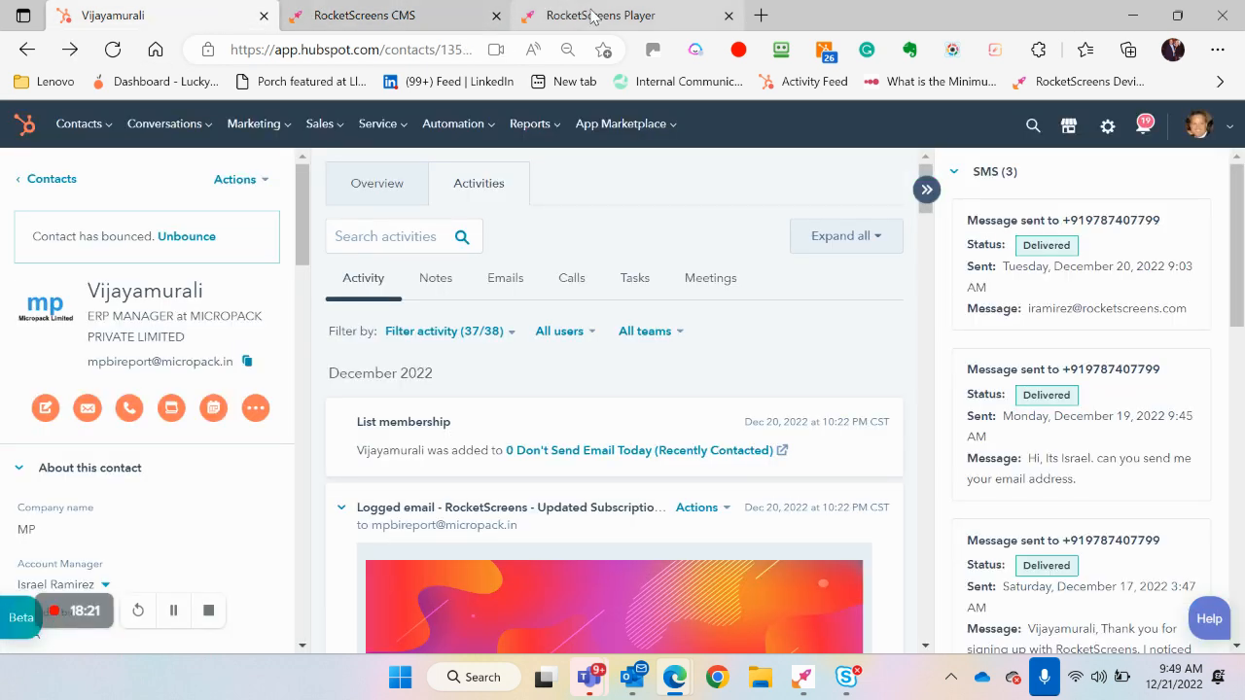
pyautogui.click(593, 16)
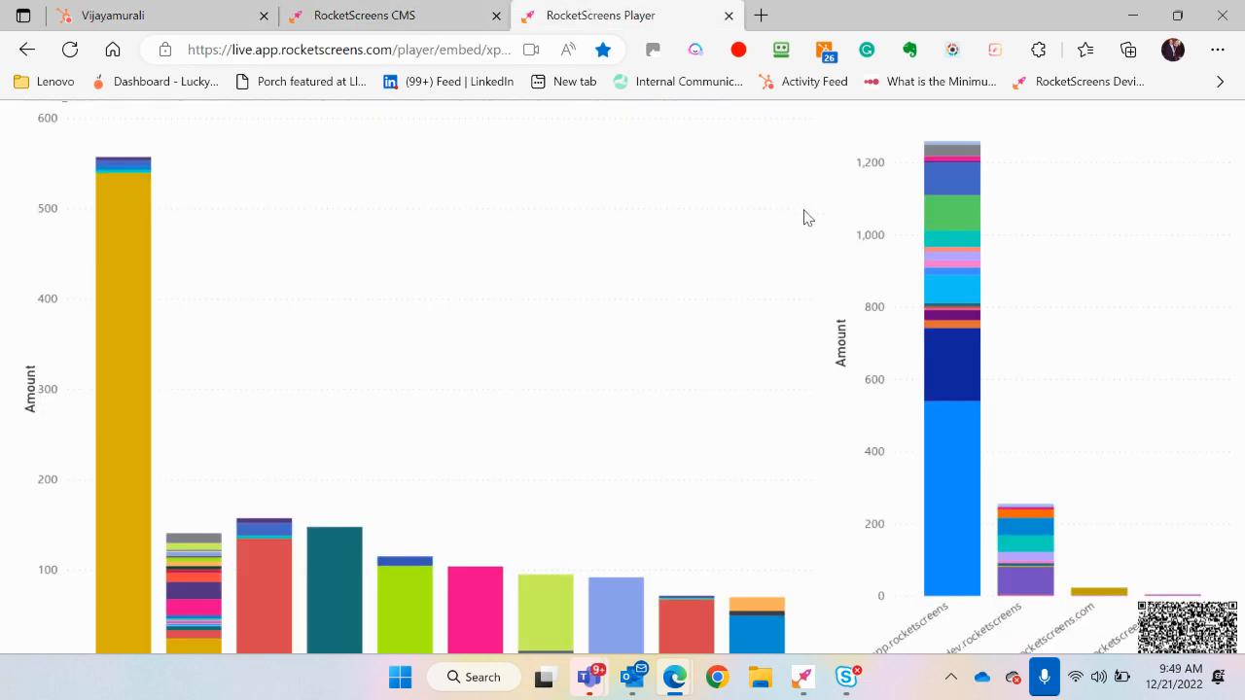
pyautogui.click(739, 49)
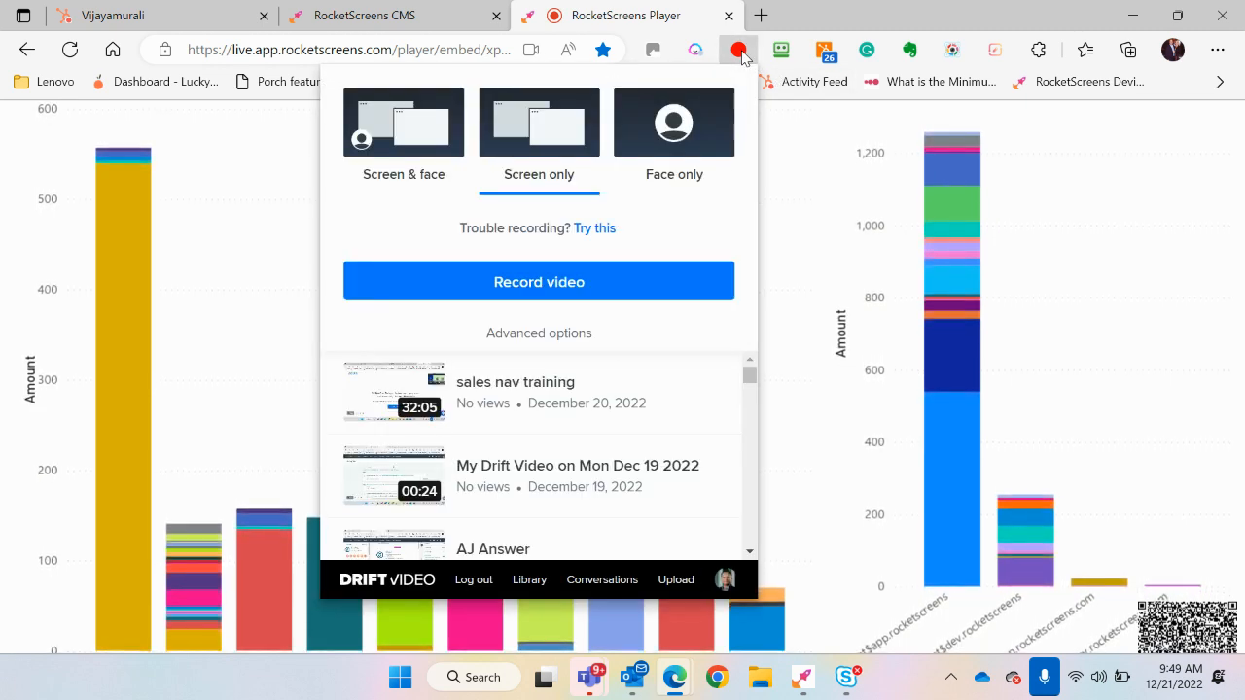
pyautogui.click(741, 56)
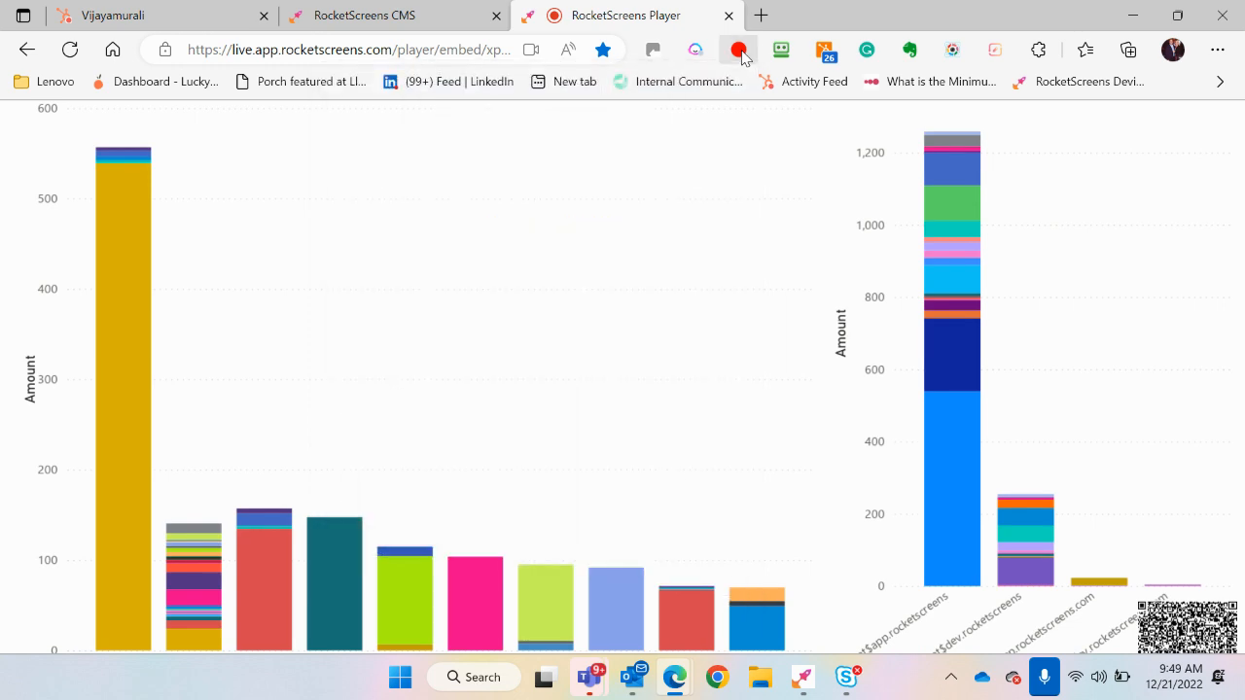
# Minimize the open browser windows
pyautogui.click(1133, 15)
pyautogui.click(1135, 26)
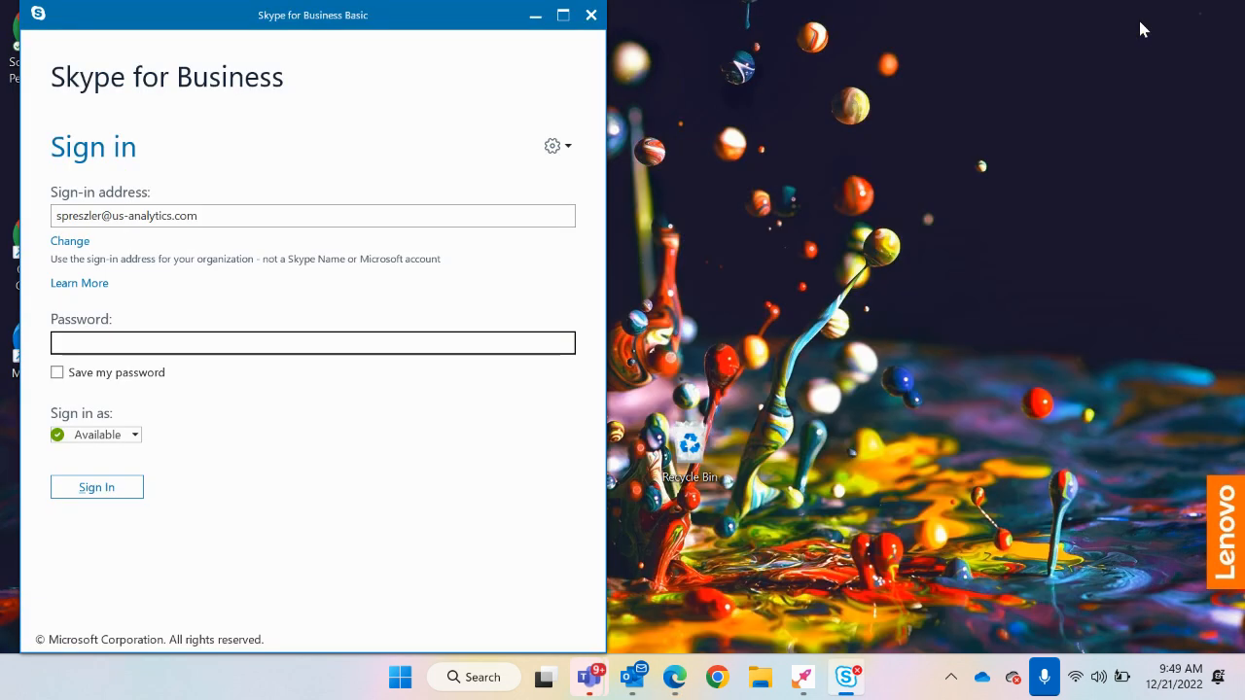
# Minimize the Skype for Business sign-in window and open Google Chrome to its profile selection window
pyautogui.click(531, 23)
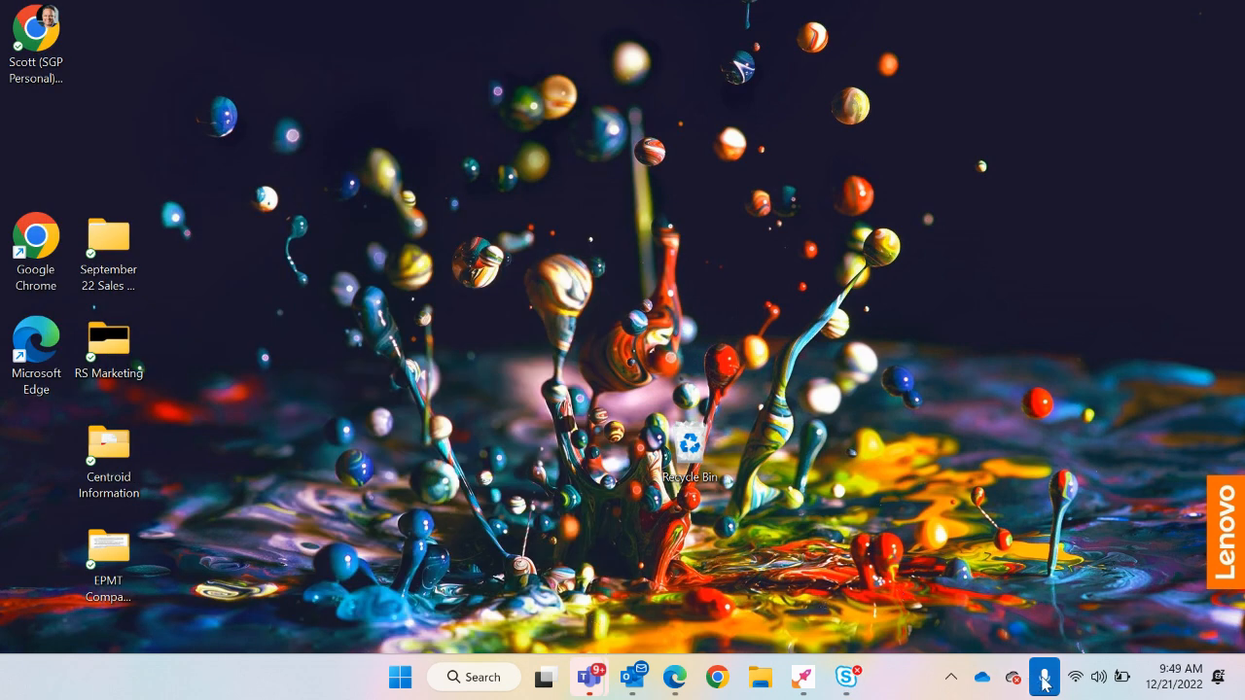
pyautogui.click(719, 678)
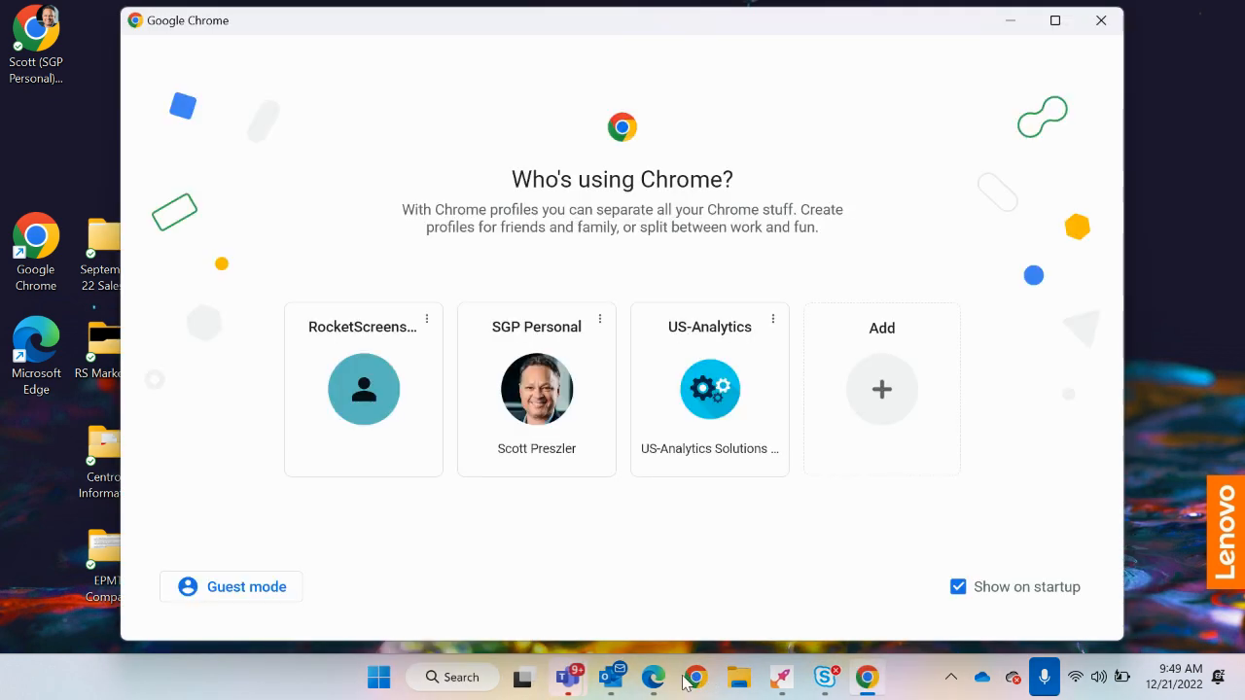
# Switch to Microsoft Edge's screen-sharing notice, hide it, and bring it back up from the open Edge windows
pyautogui.moveTo(657, 684)
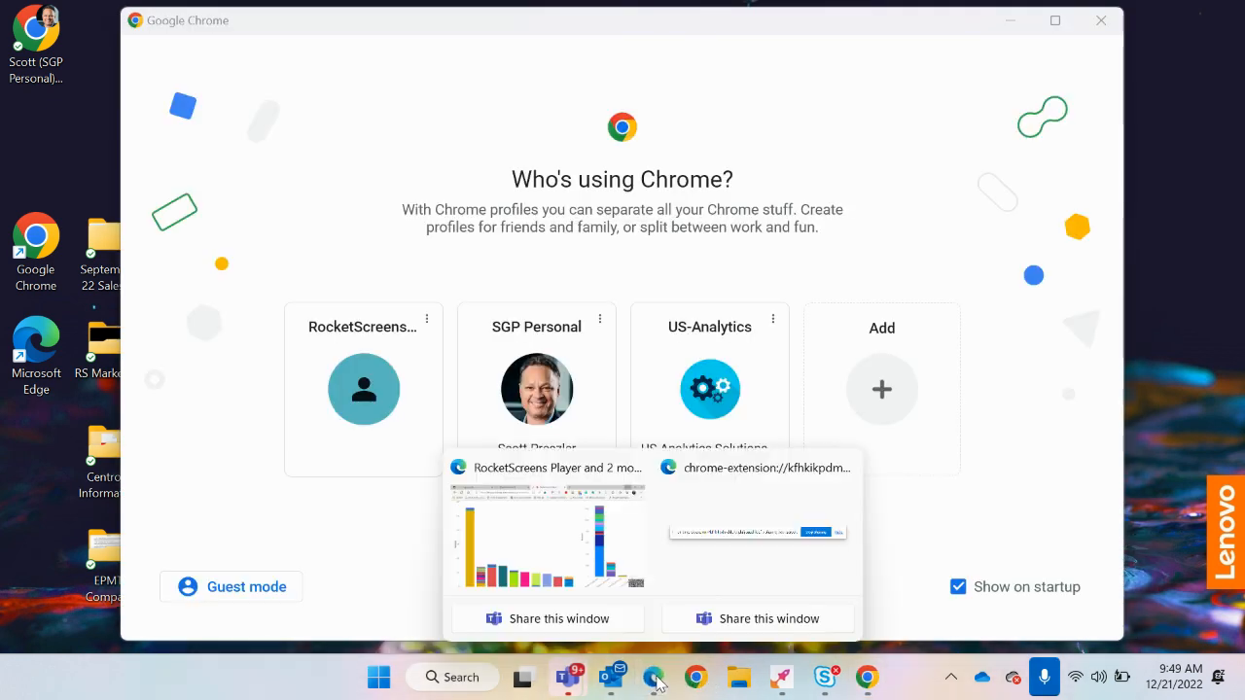
pyautogui.click(693, 589)
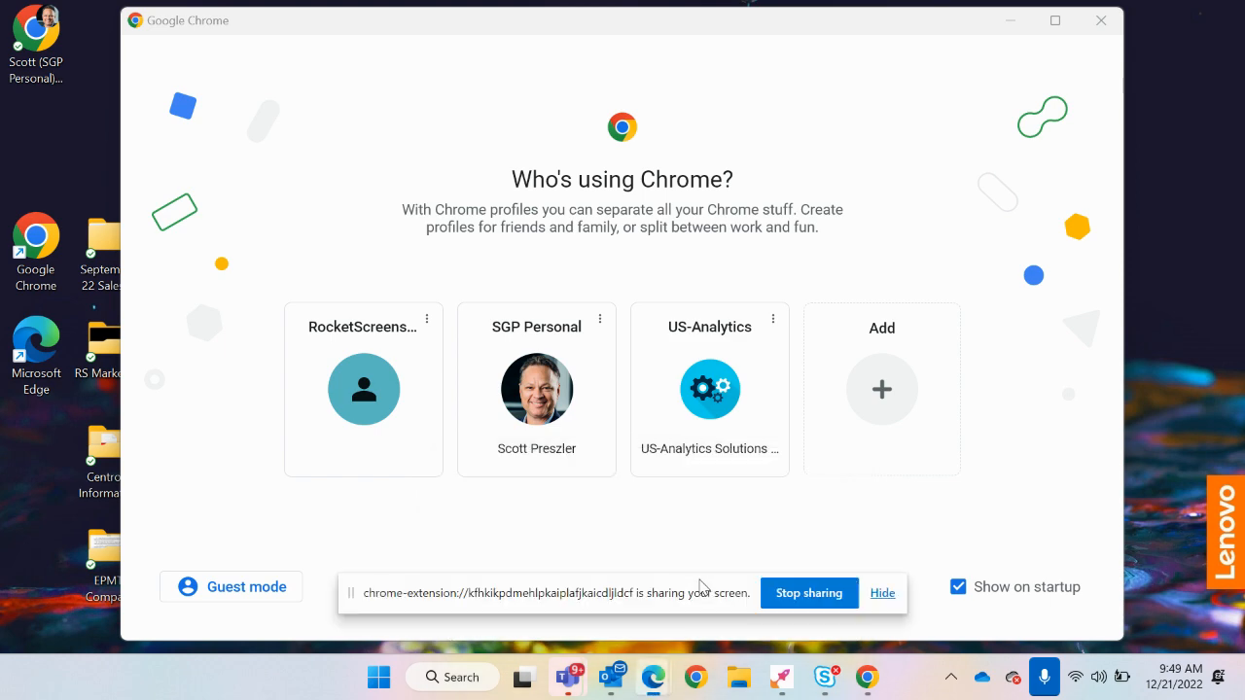
pyautogui.click(883, 595)
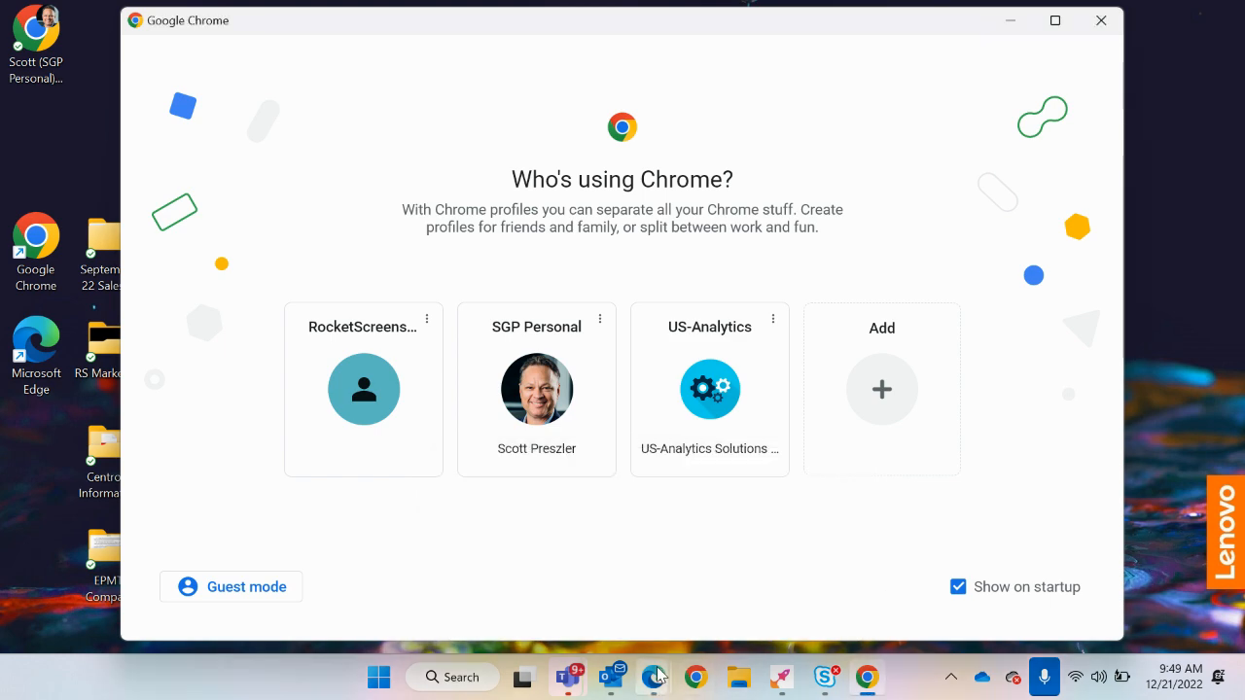
pyautogui.moveTo(653, 681)
pyautogui.click(744, 593)
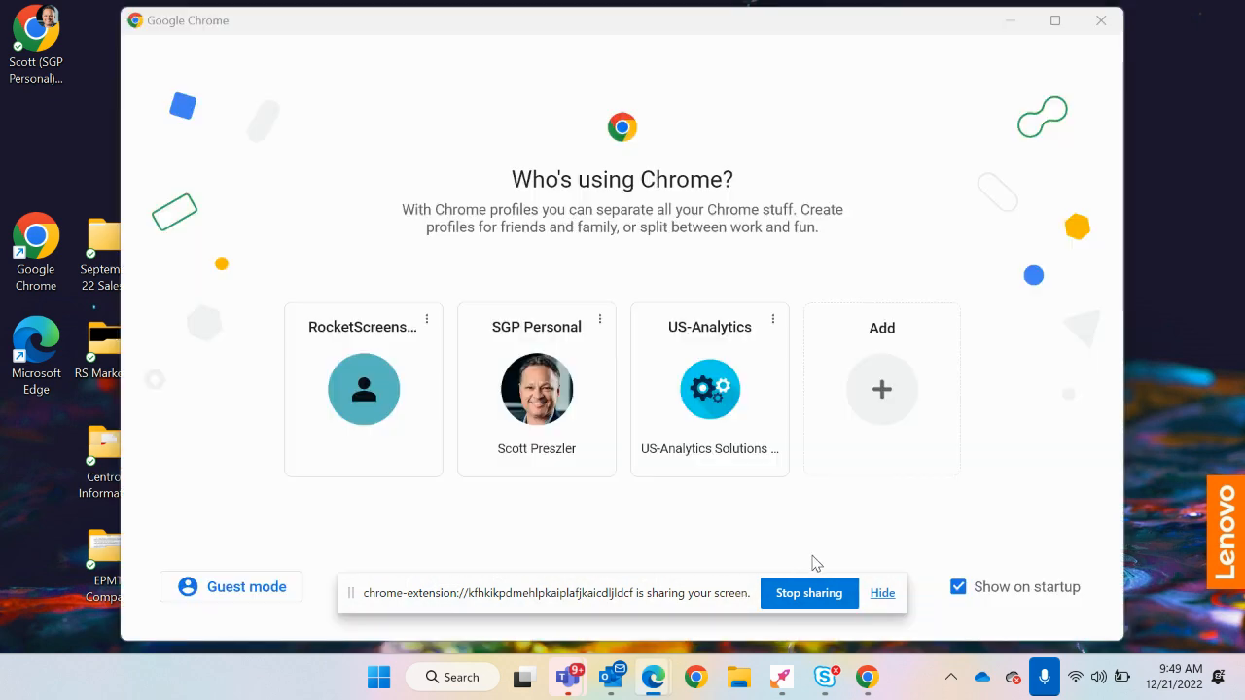